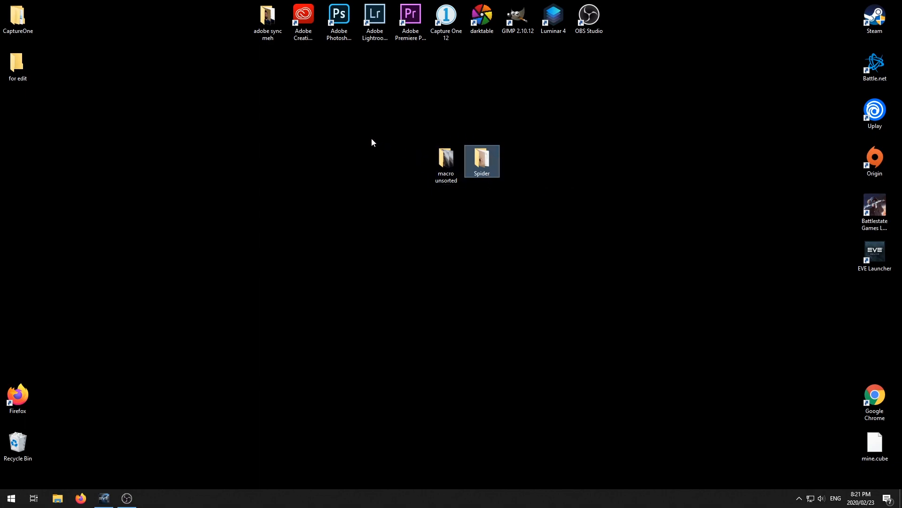
- Open the Spider folder on the desktop and permanently delete the darktable_exported folder and the P4230229.RW2.xmp file
mouse_move(449, 163)
mouse_move(498, 160)
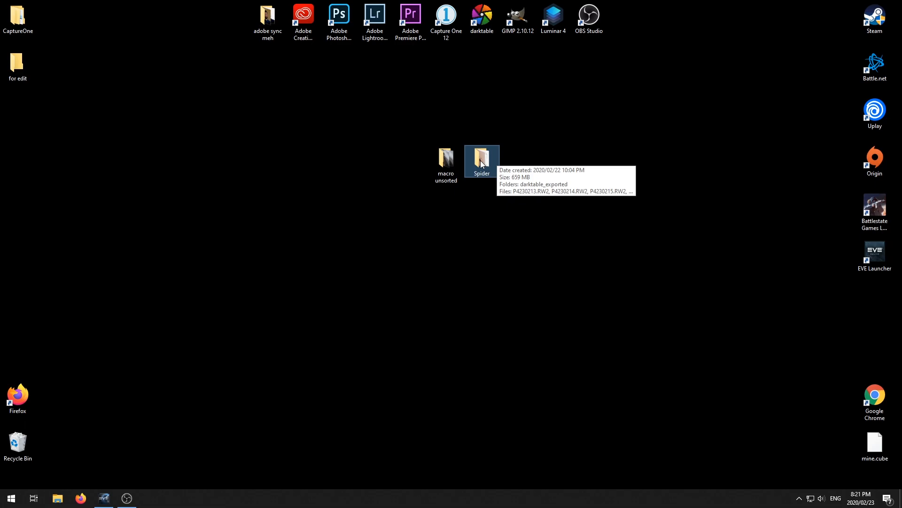
double_click(482, 164)
left_click(126, 125)
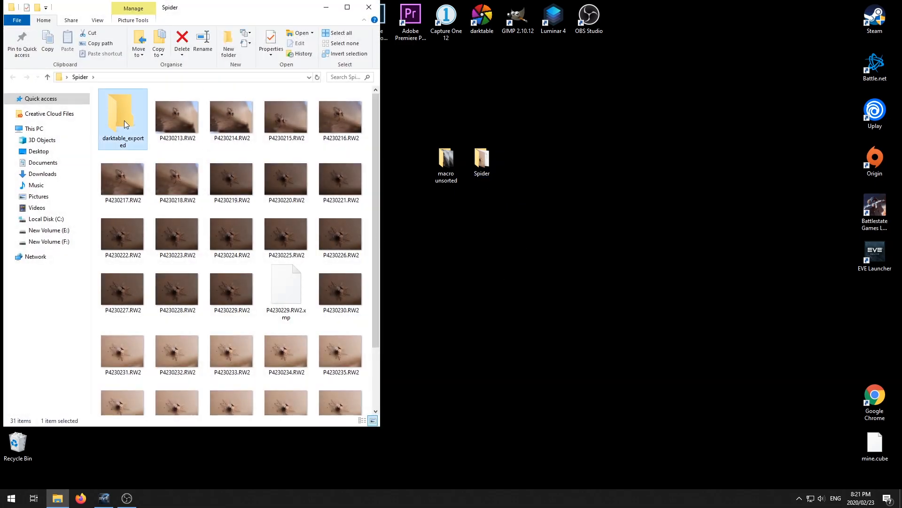
key("shift+Delete")
key("Return")
left_click(245, 262)
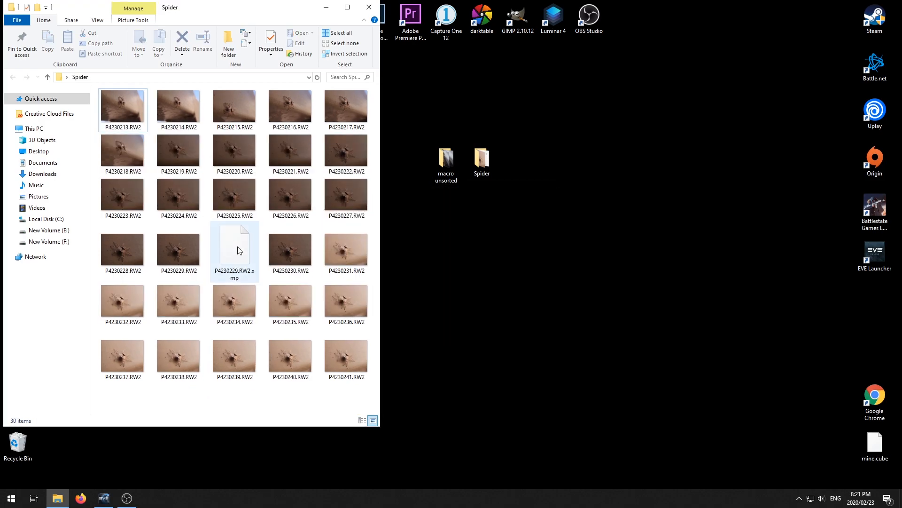
key("shift+Delete")
key("Return")
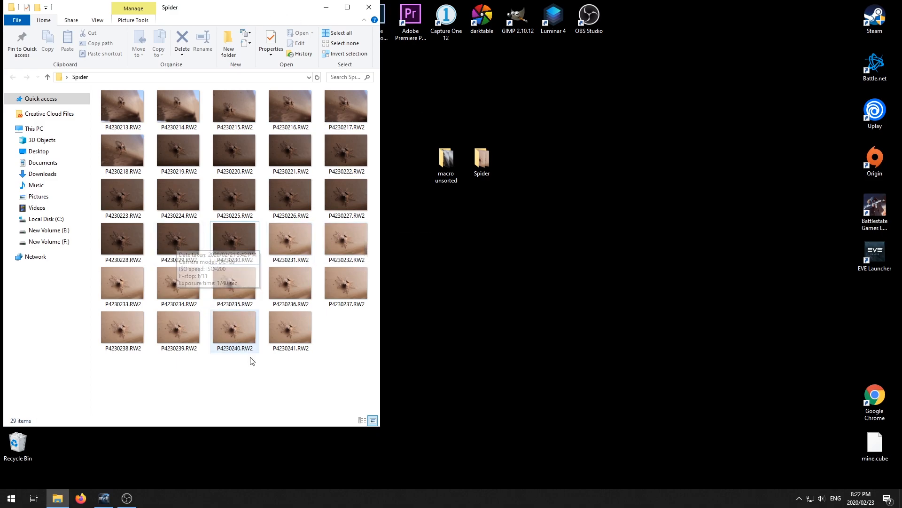
- Examine the spider RAW files, viewing P4230225.RW2 up close in Photos, and close both the viewer and the folder
left_click_drag(355, 398, 107, 281)
left_click(244, 246)
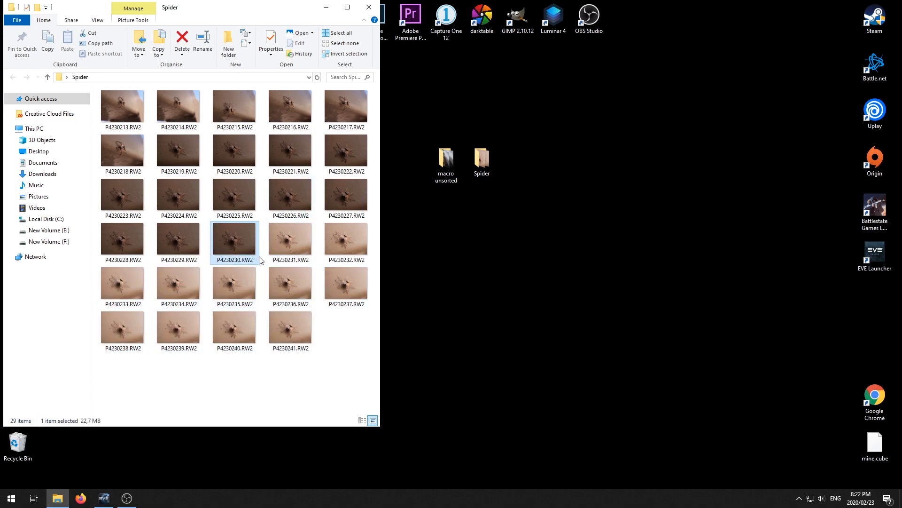
mouse_move(214, 262)
double_click(239, 193)
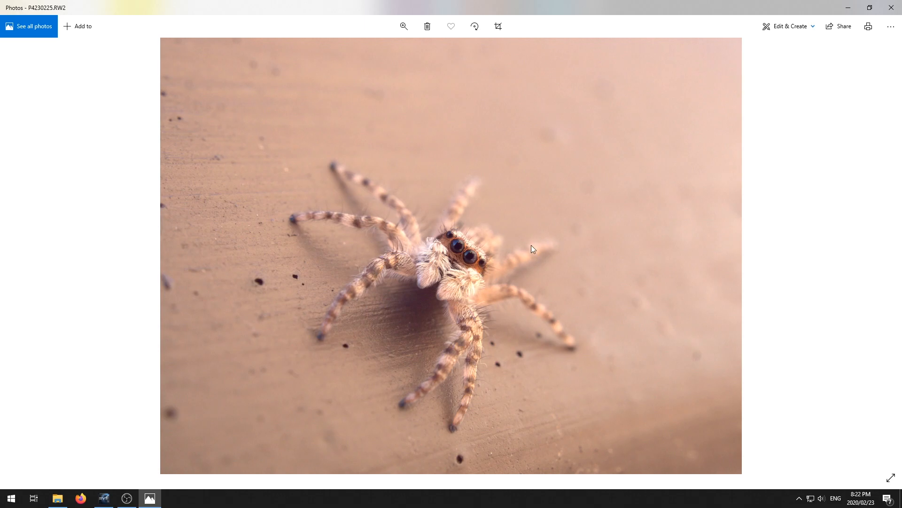
scroll(458, 254, "up", 2)
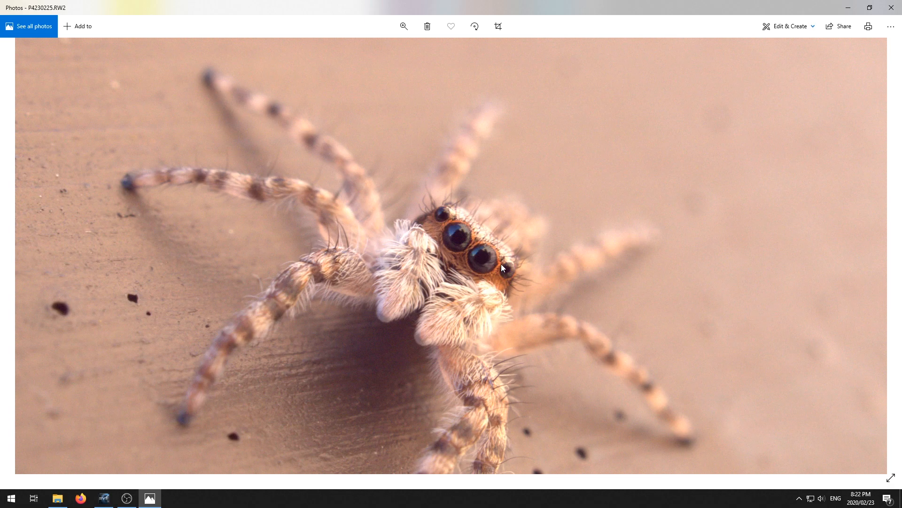
left_click(891, 8)
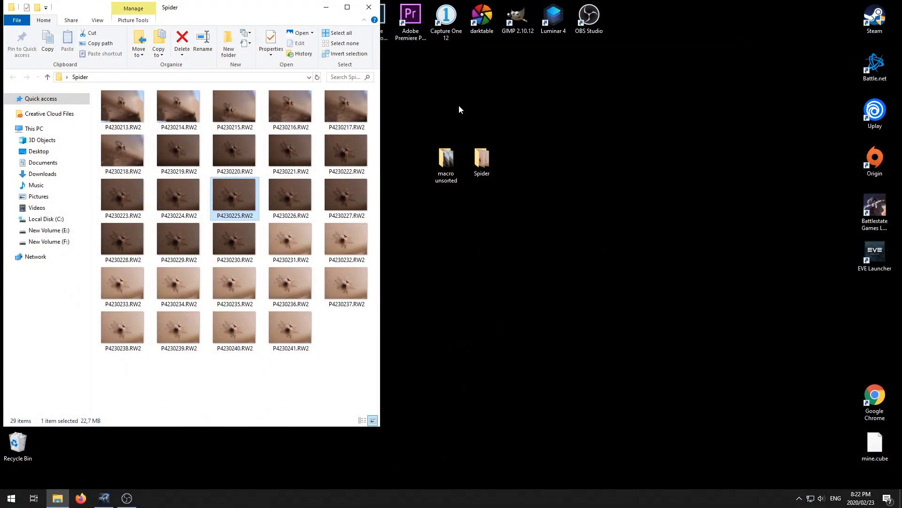
left_click(369, 7)
- Launch Luminar 4 from the desktop and maximize its window
left_click_drag(572, 89, 324, 5)
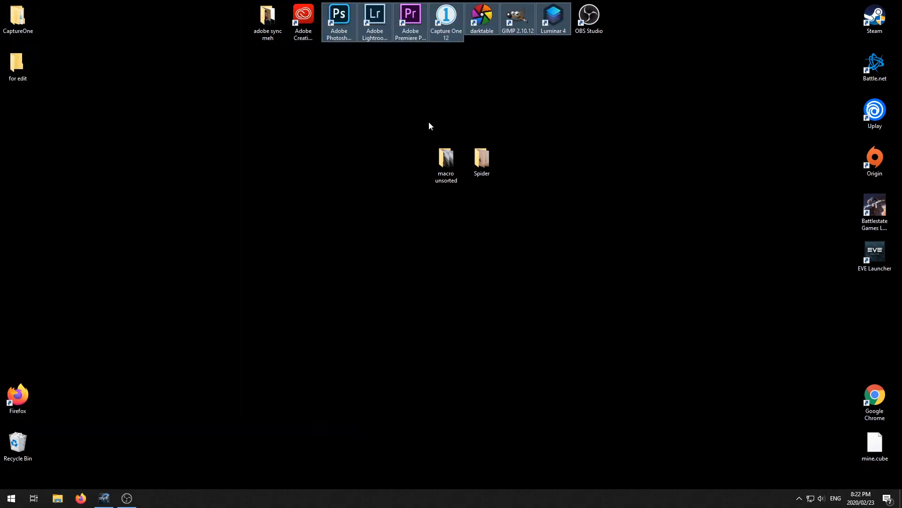
left_click(568, 82)
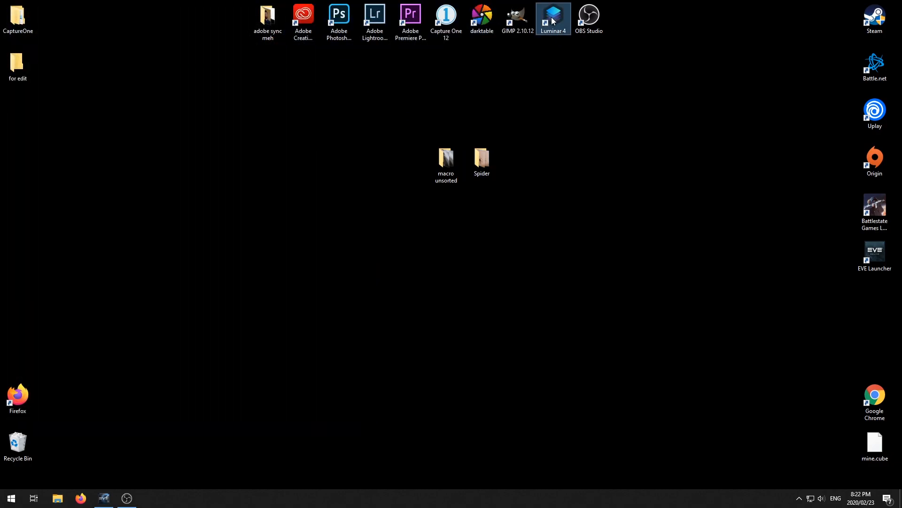
key("Return")
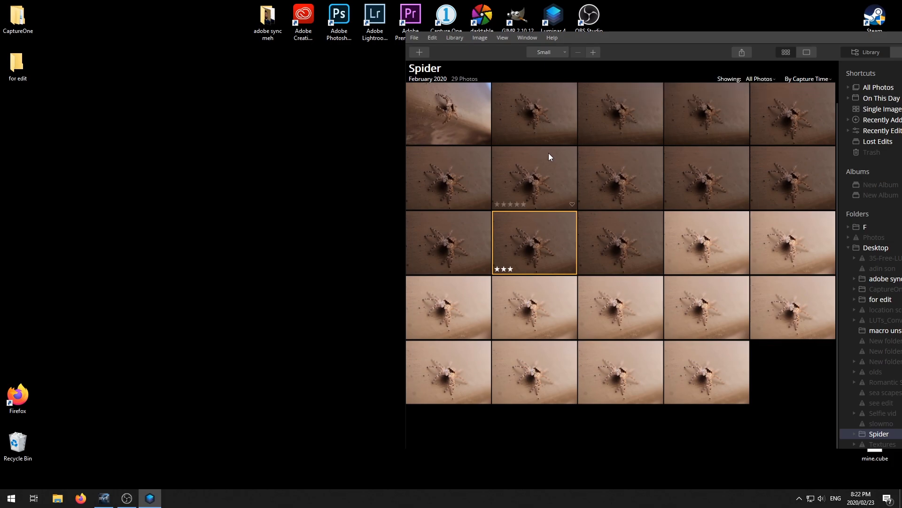
left_click_drag(829, 36, 592, 40)
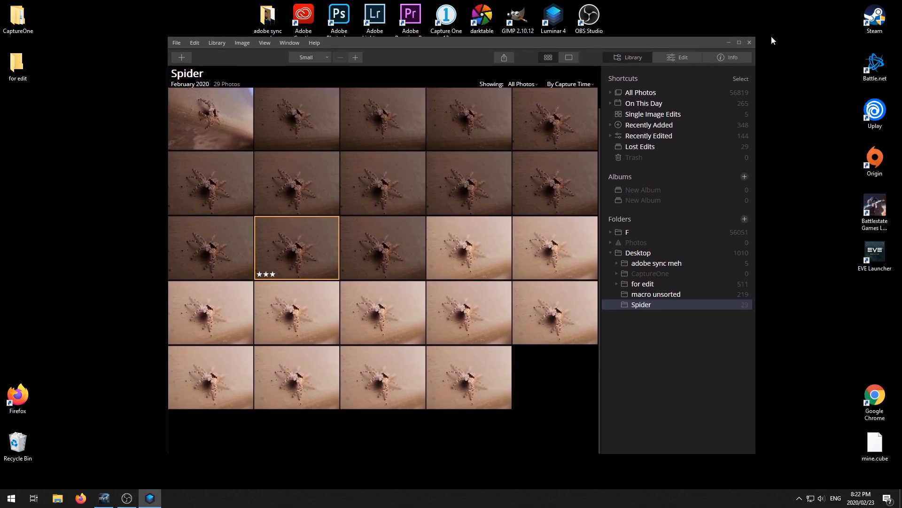
left_click(740, 43)
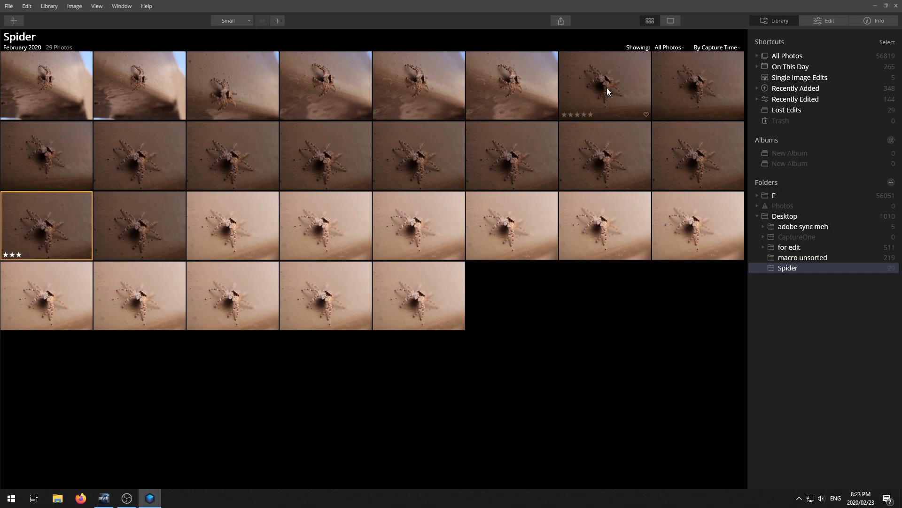
- Compare the sharpness of the first dark spider photo and the second-to-last bright one at close range, returning to the gallery
double_click(609, 69)
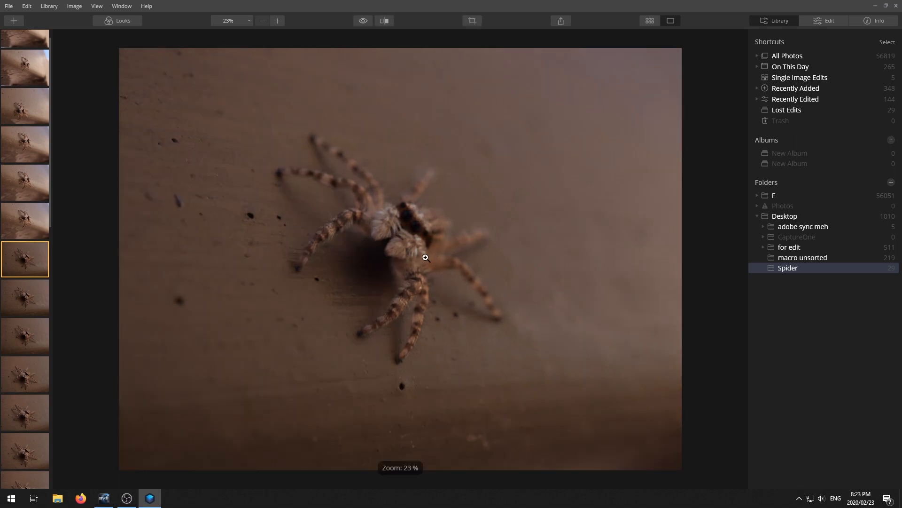
scroll(414, 224, "up", 3)
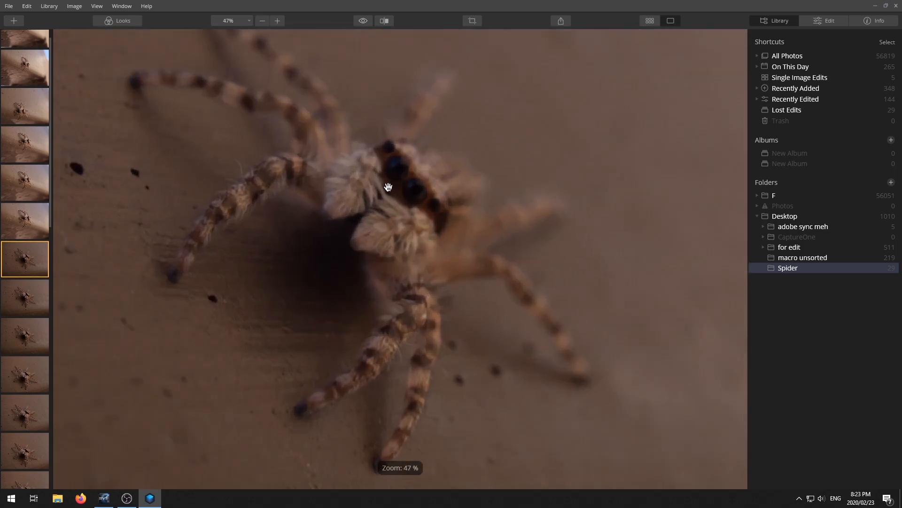
scroll(390, 197, "down", 3)
left_click(650, 21)
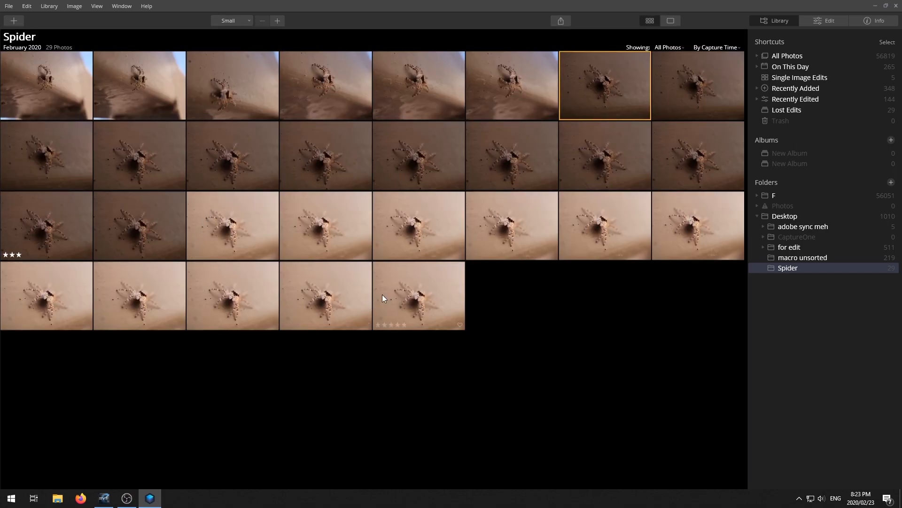
double_click(341, 286)
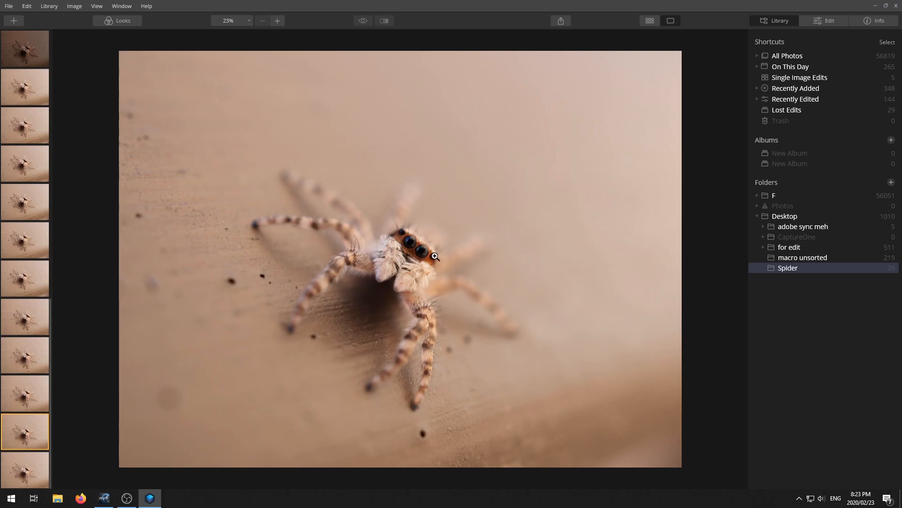
left_click(393, 247)
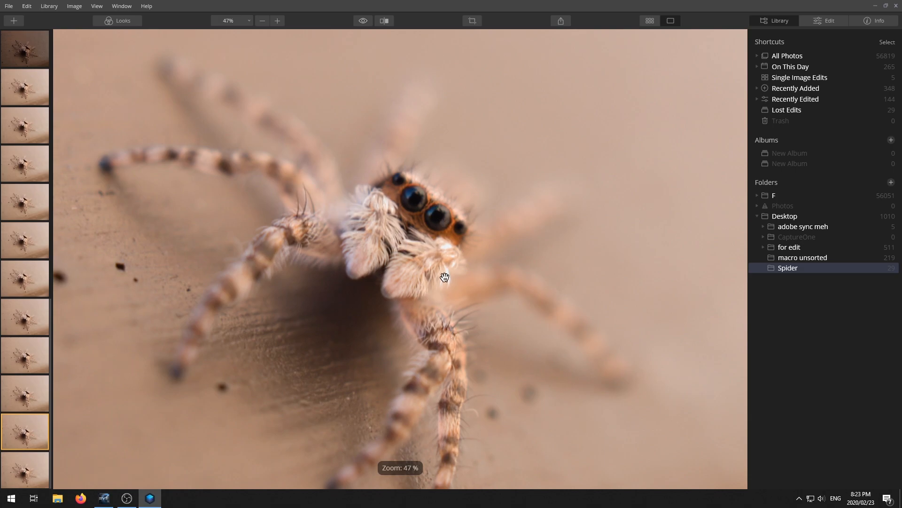
left_click(422, 211)
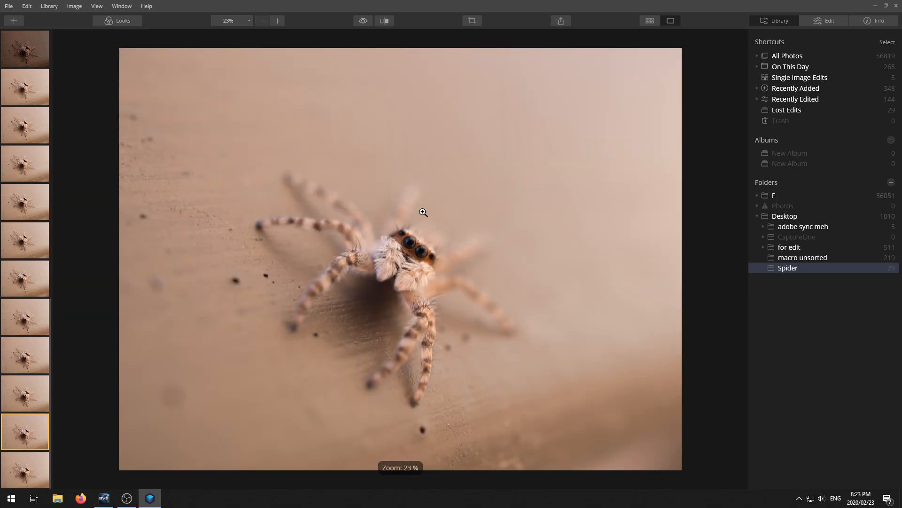
key("g")
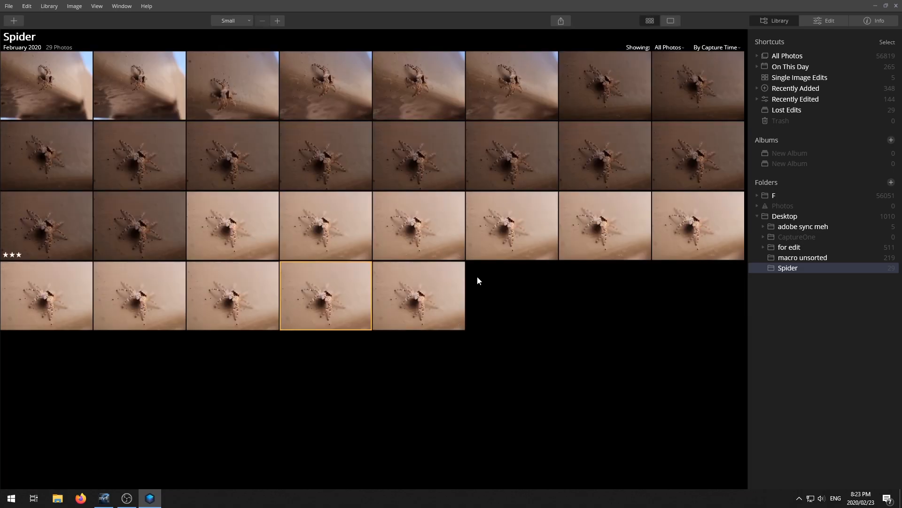
- Open the three-star spider photo, check its eyes up close, and switch to editing it
double_click(66, 224)
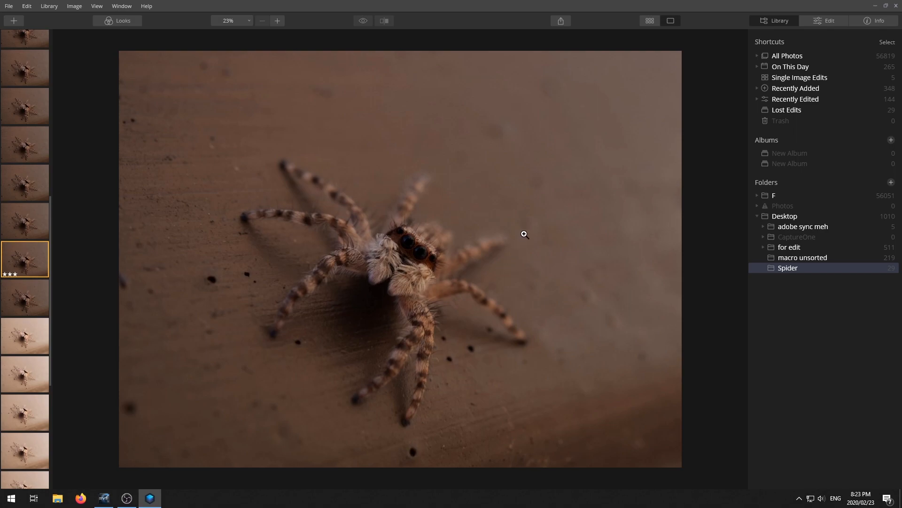
left_click(405, 252)
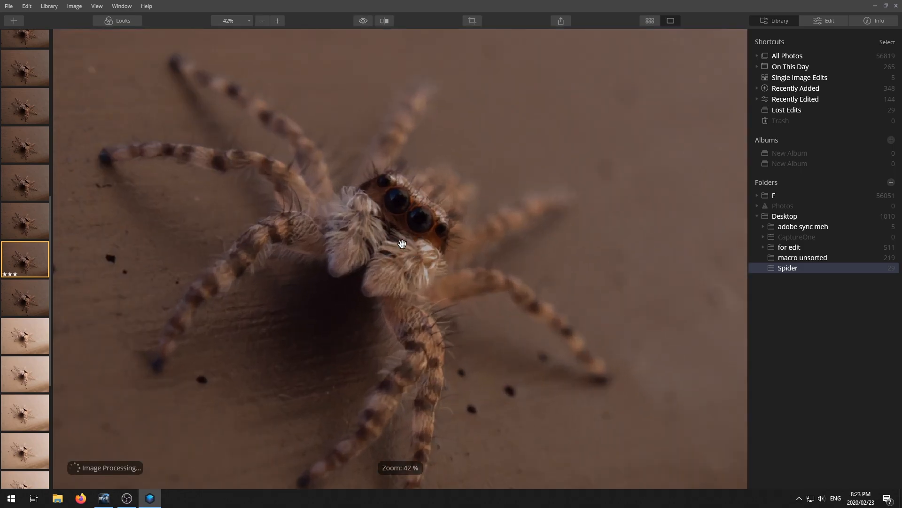
left_click(478, 265)
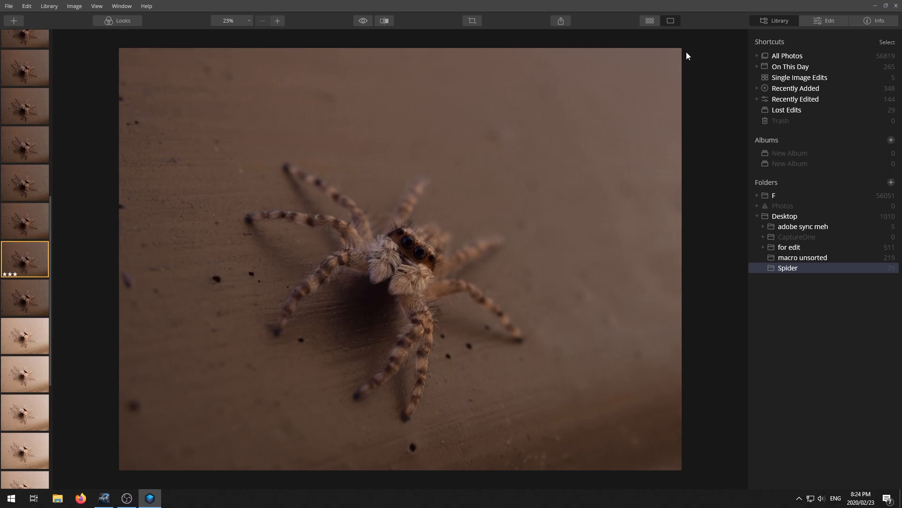
left_click(822, 21)
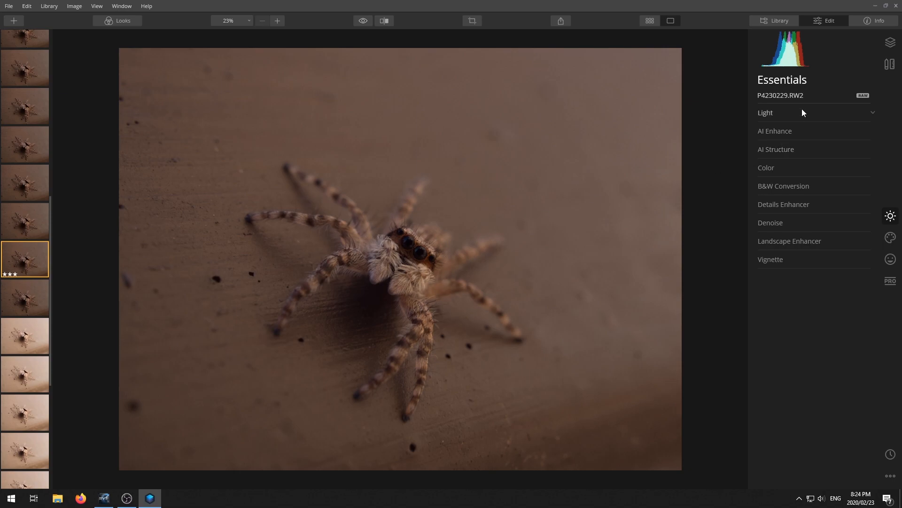
- In the Light adjustments, set Exposure to 0.61, Highlights to -39 and Shadows to 13
left_click(816, 111)
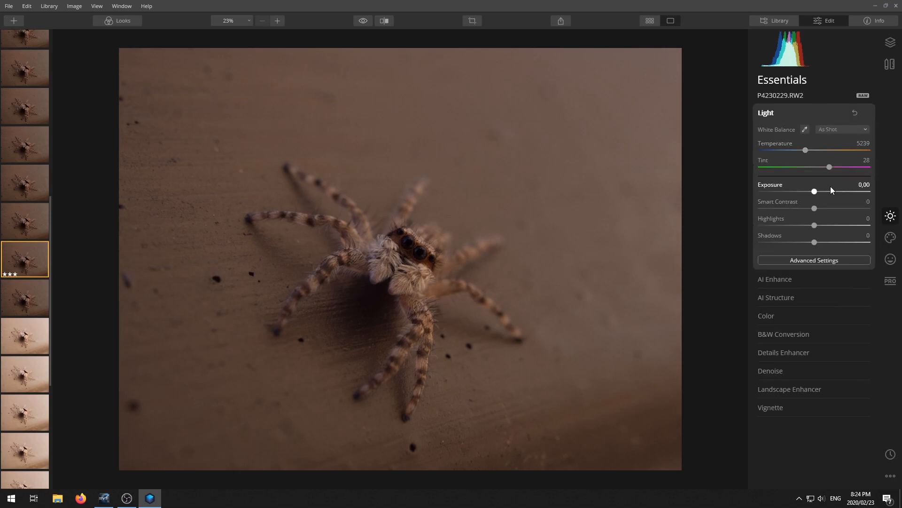
left_click_drag(816, 192, 821, 191)
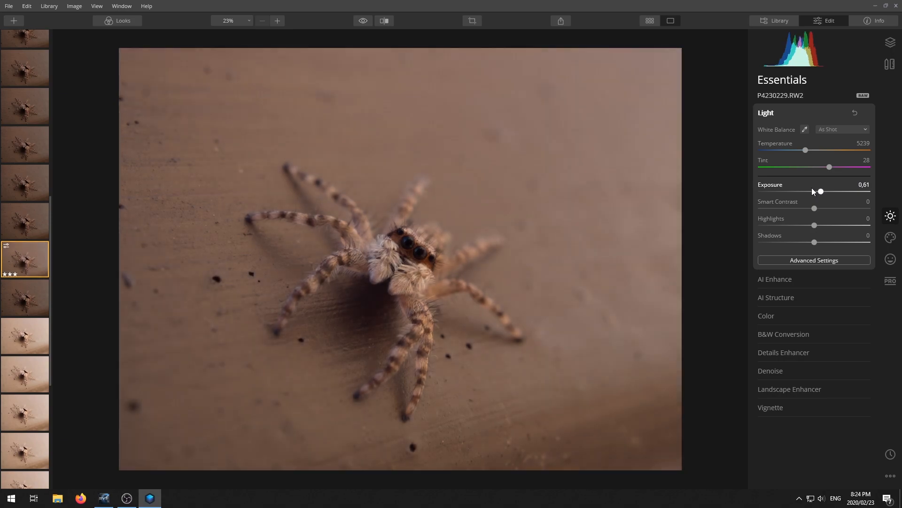
mouse_move(815, 228)
left_mouse_down()
mouse_move(789, 226)
mouse_move(821, 245)
left_mouse_up()
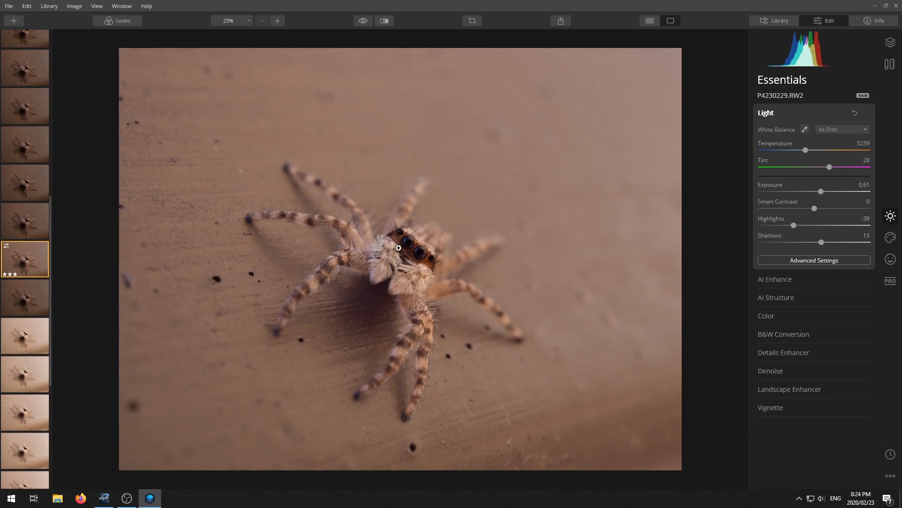
- Raise the AI Structure amount slightly and set the Landscape Enhancer's Dehaze to 46, checking the spider up close
left_click(811, 296)
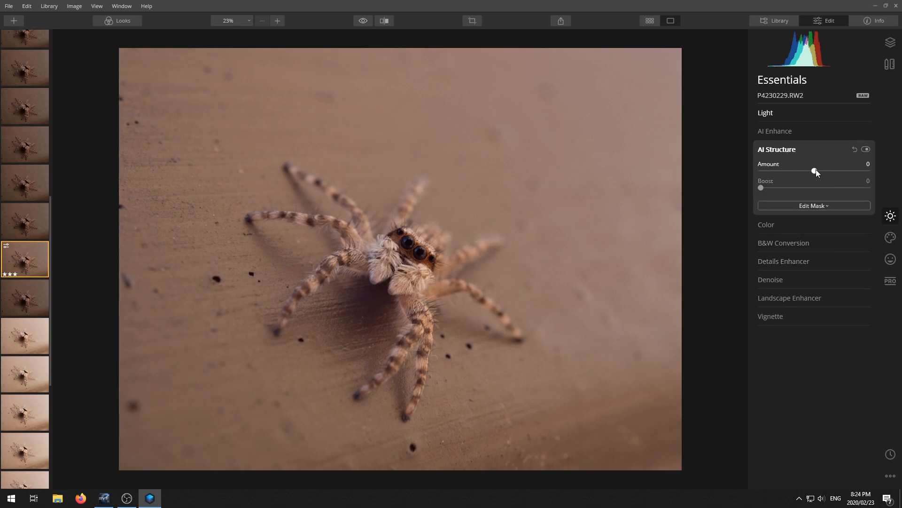
left_click_drag(832, 169, 824, 173)
left_click(830, 297)
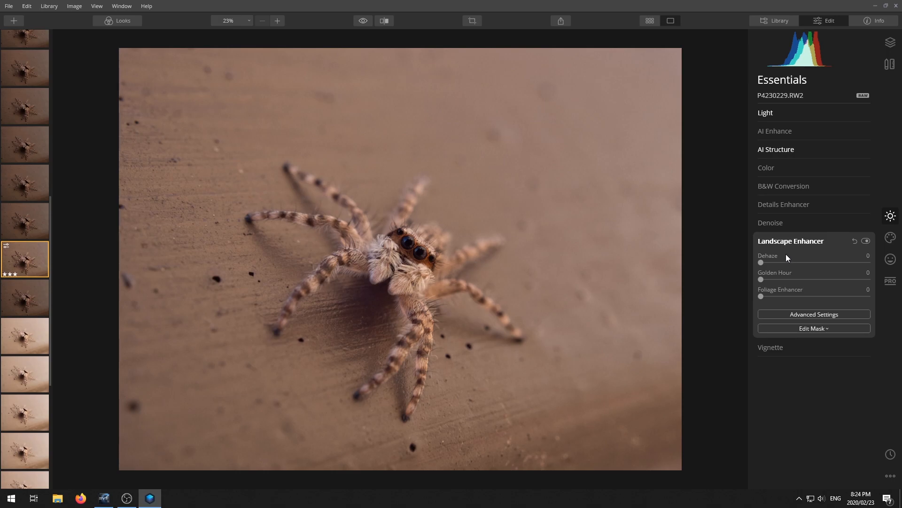
left_click_drag(762, 264, 807, 266)
mouse_move(799, 263)
left_mouse_down()
mouse_move(789, 264)
mouse_move(811, 265)
left_mouse_up()
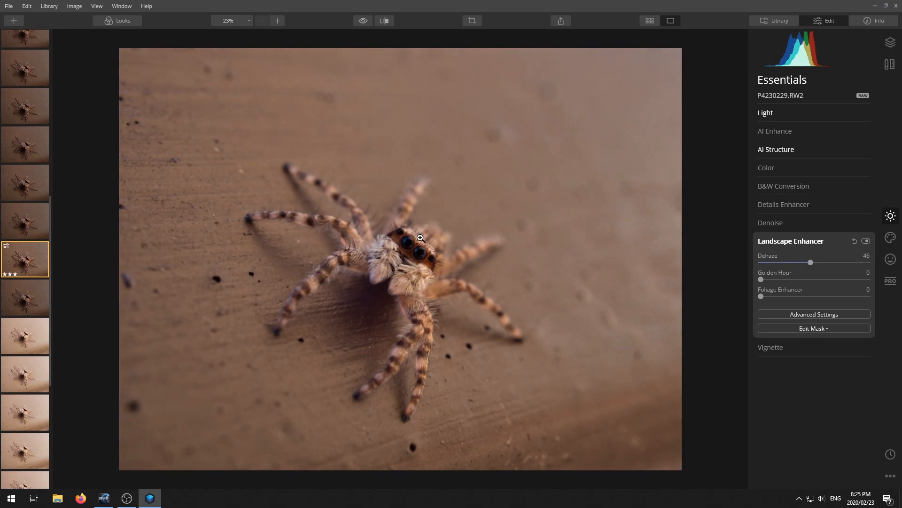
scroll(419, 238, "up", 2)
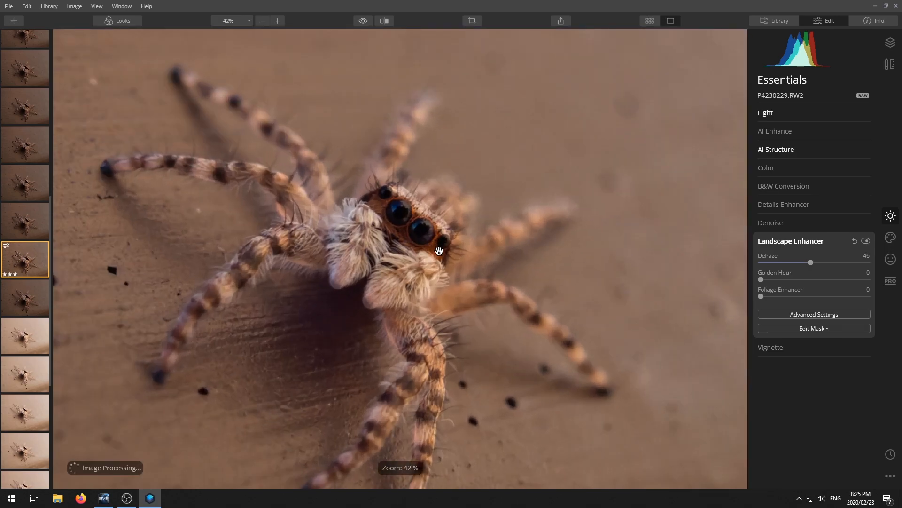
scroll(423, 268, "down", 1)
scroll(422, 268, "down", 2)
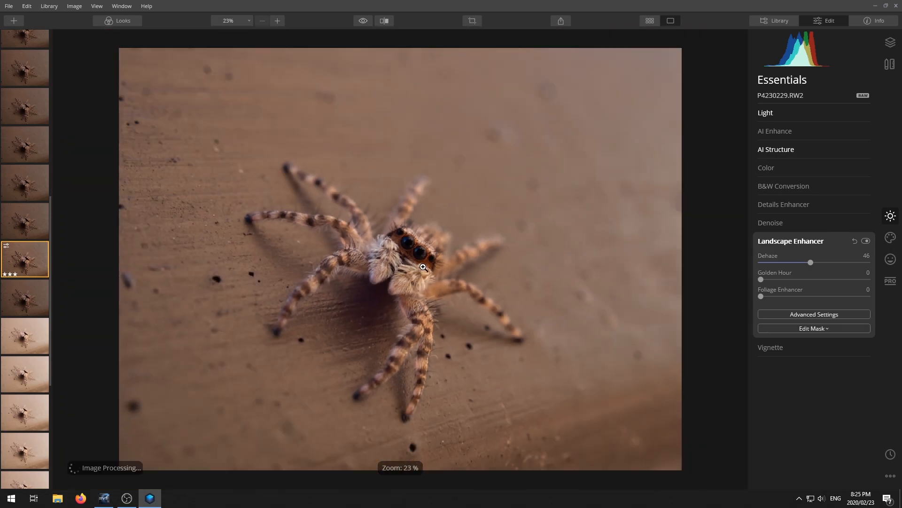
- Reduce the color Saturation to -8 and set the Light adjustment's Shadows to 24
left_click(799, 169)
left_click_drag(813, 187, 811, 188)
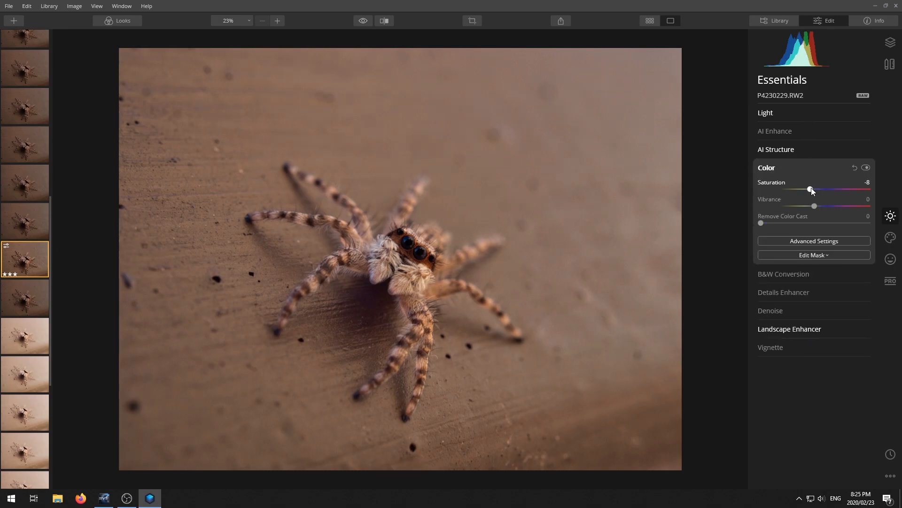
left_click(811, 113)
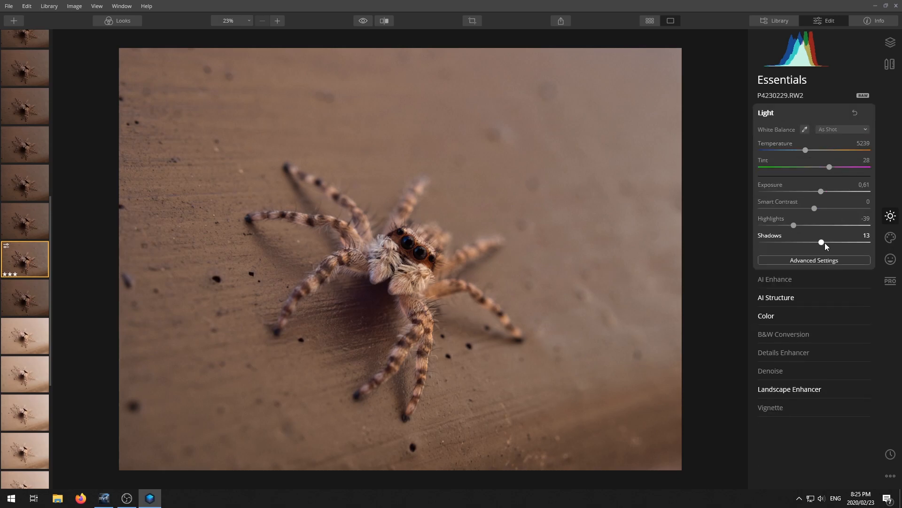
left_click_drag(826, 243, 828, 242)
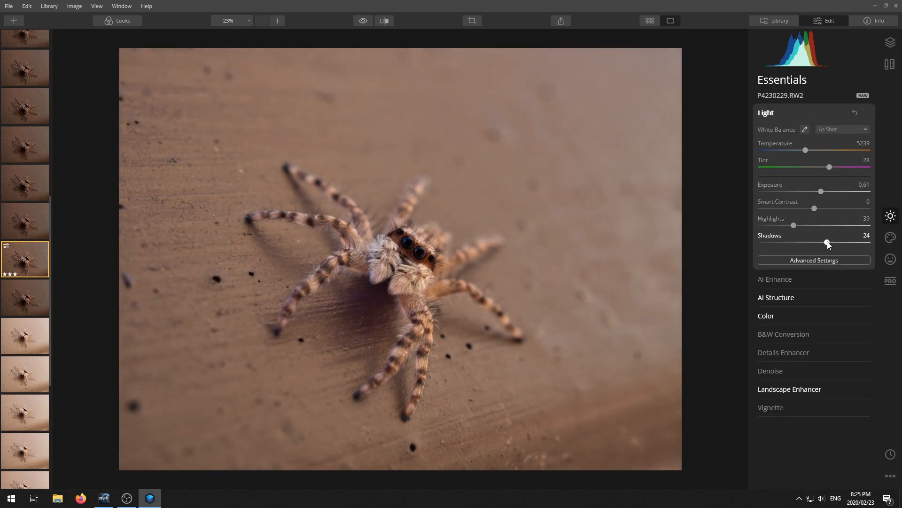
- In the Details Enhancer, set Small Details to 18, Medium Details to 6, Large Details to 7 and Sharpen to 10
left_click(794, 113)
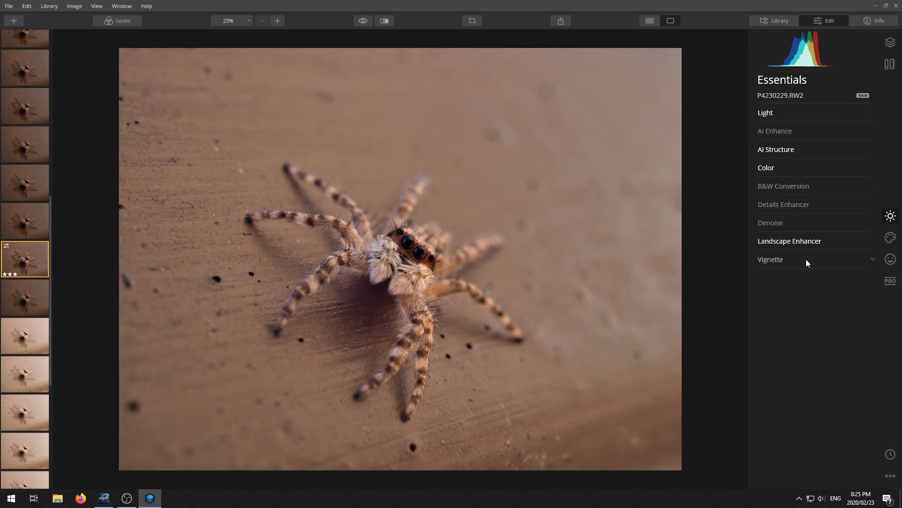
left_click(808, 205)
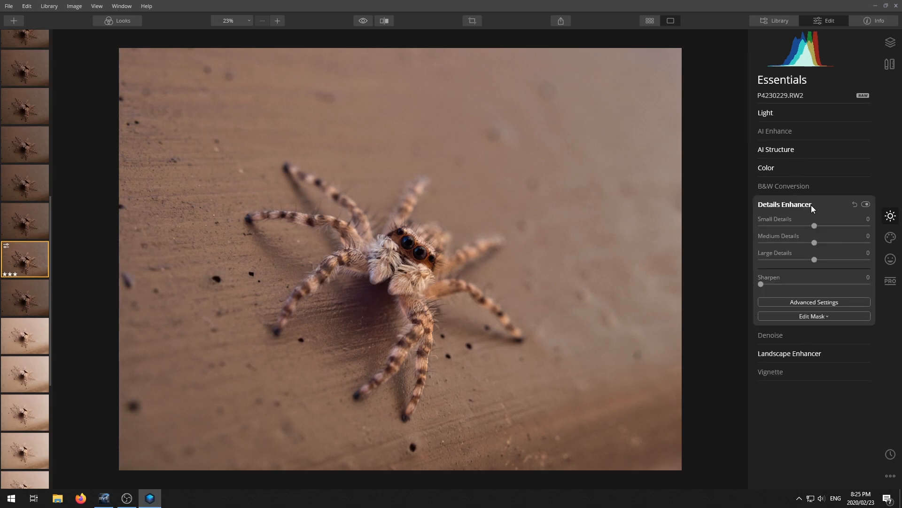
left_click(825, 226)
left_click(819, 242)
left_click(818, 259)
left_click_drag(765, 284, 772, 286)
scroll(413, 242, "up", 2)
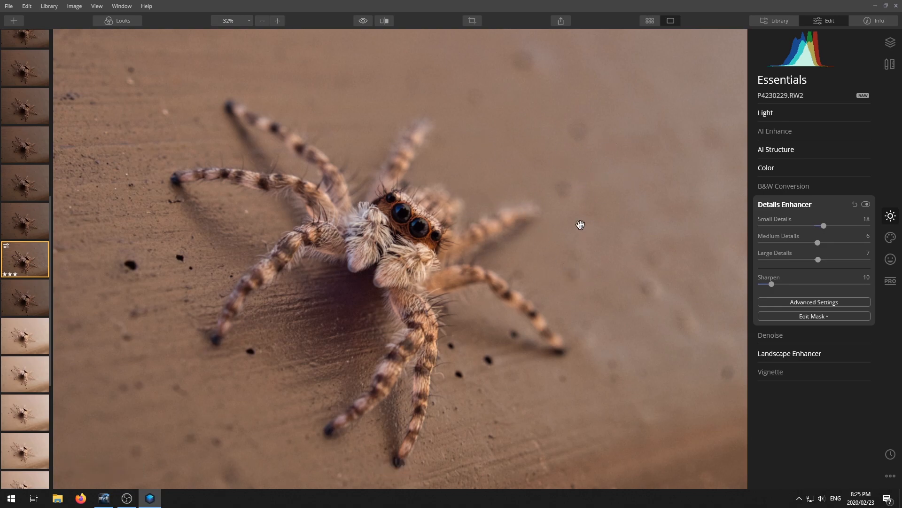
left_click(808, 335)
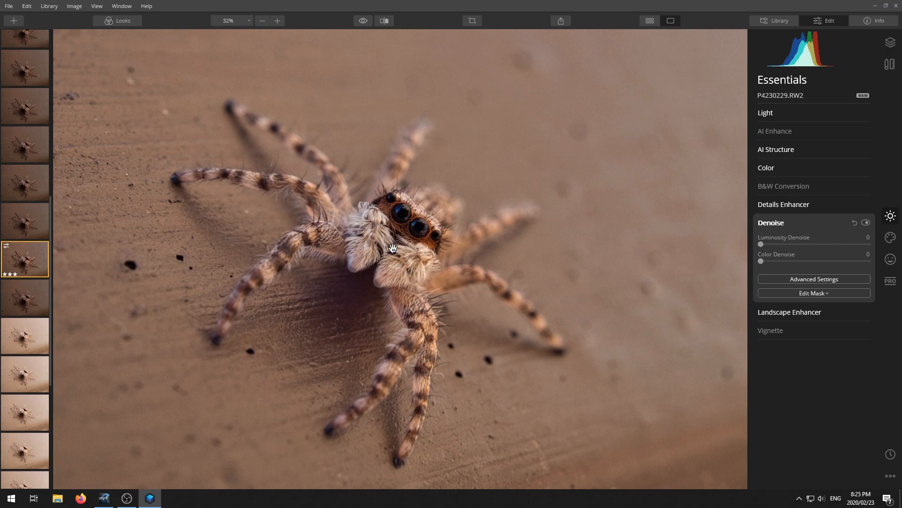
scroll(393, 248, "down", 2)
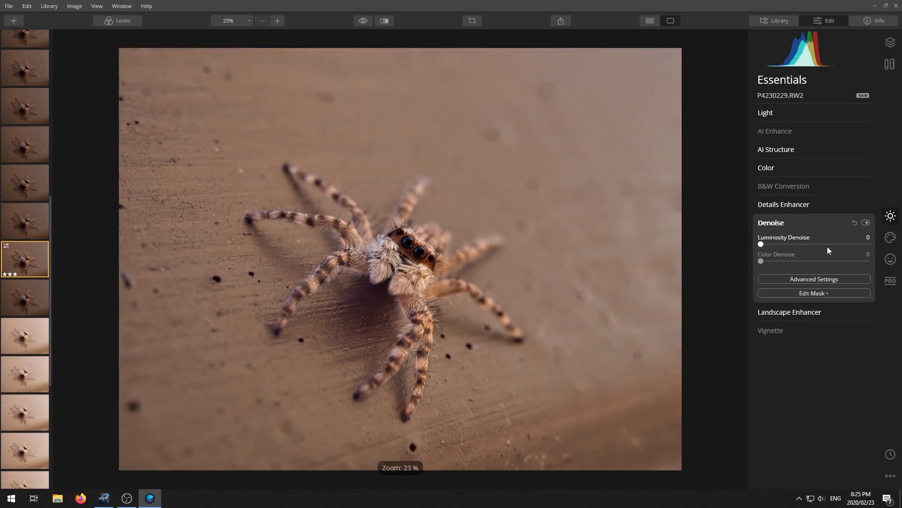
- Load the custom LUT file "mine" in Color Styles and set its Amount to 81
left_click(890, 240)
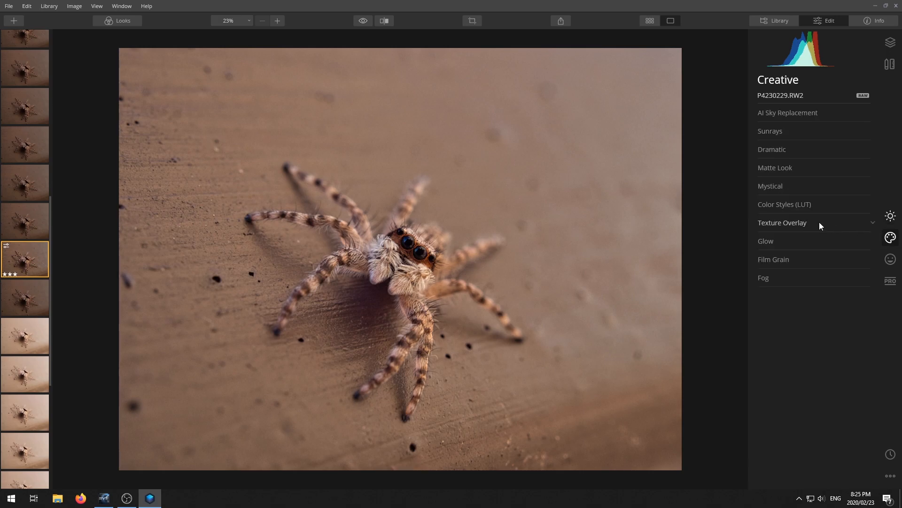
left_click(808, 205)
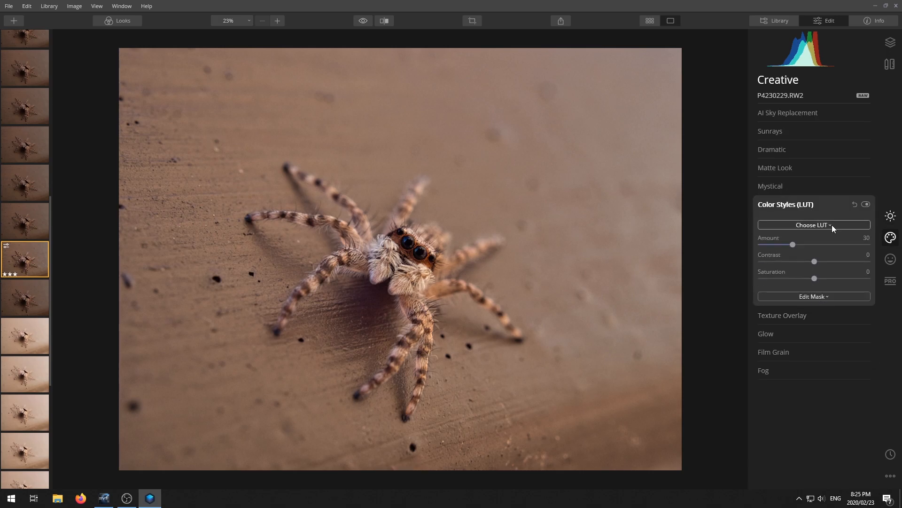
left_click(831, 224)
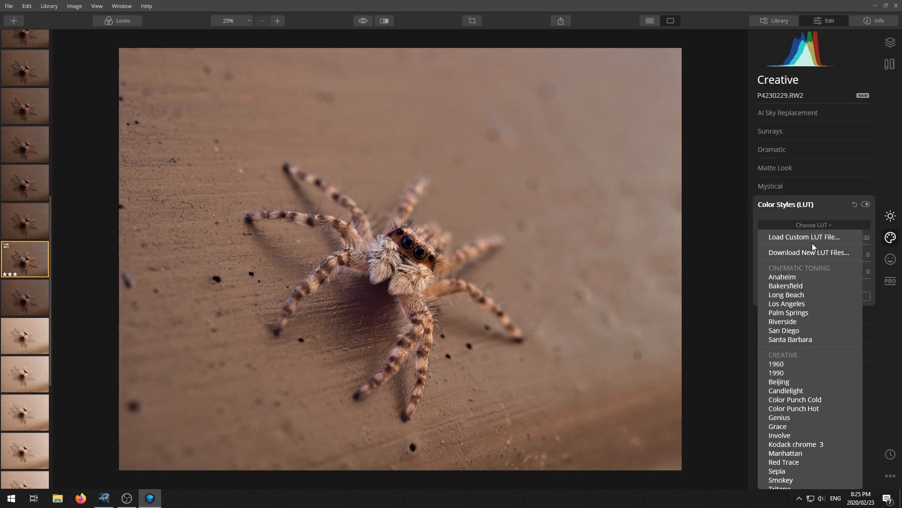
left_click(815, 236)
left_click(401, 85)
left_click(495, 450)
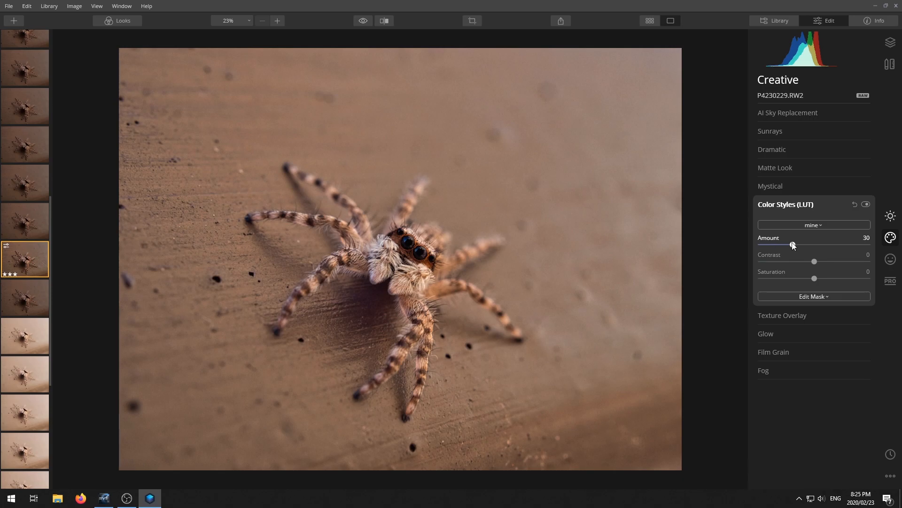
mouse_move(833, 245)
left_mouse_down()
mouse_move(840, 246)
mouse_move(777, 243)
mouse_move(848, 243)
left_mouse_up()
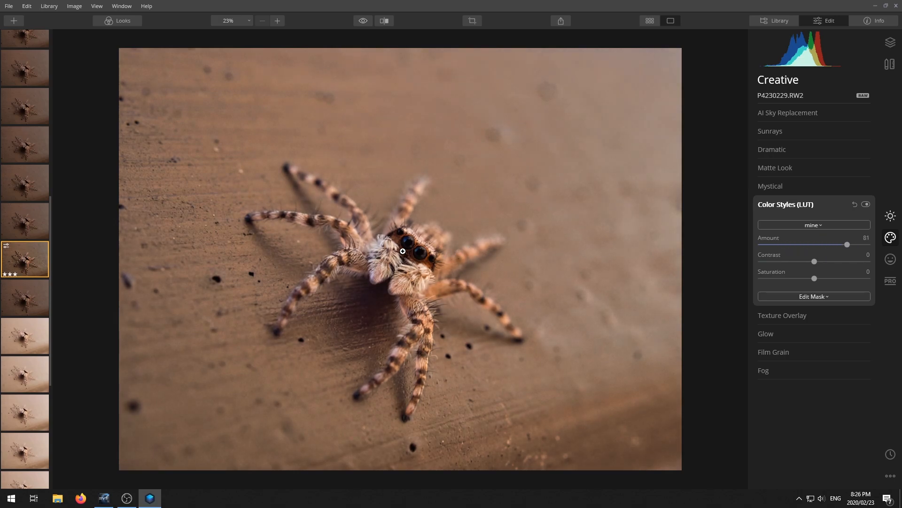
- Compare the spider up close with and without the Color Styles LUT
scroll(405, 251, "up", 3)
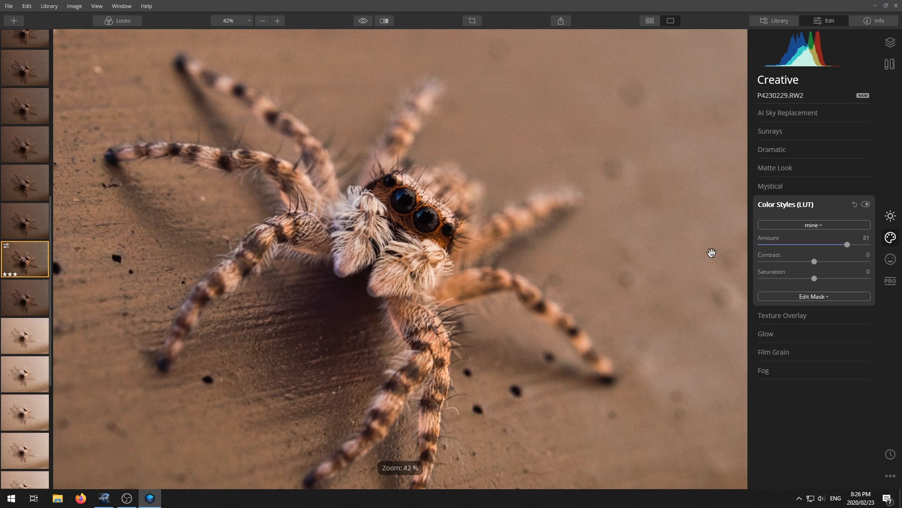
left_click(866, 205)
left_click(866, 204)
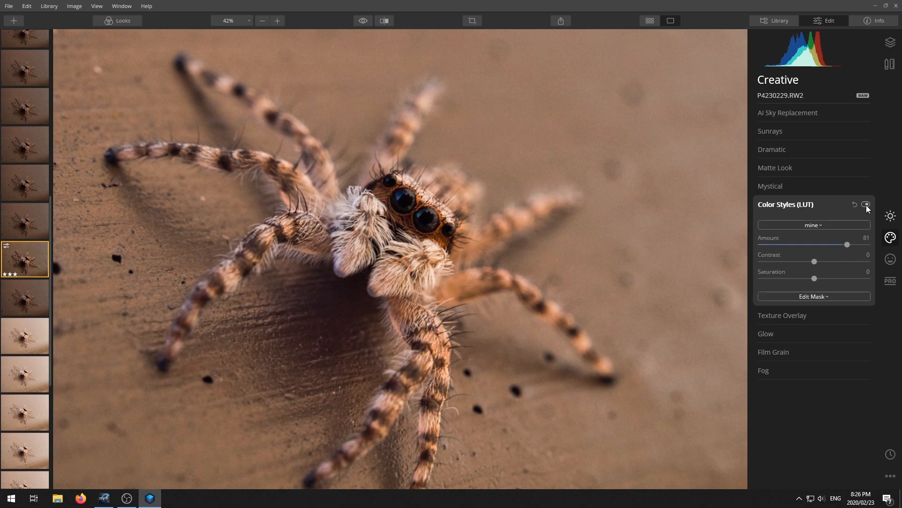
left_click(866, 205)
left_click(866, 204)
left_click(866, 204)
left_click(865, 204)
- Add a subtle Dramatic effect with an Amount of 5
left_click(815, 148)
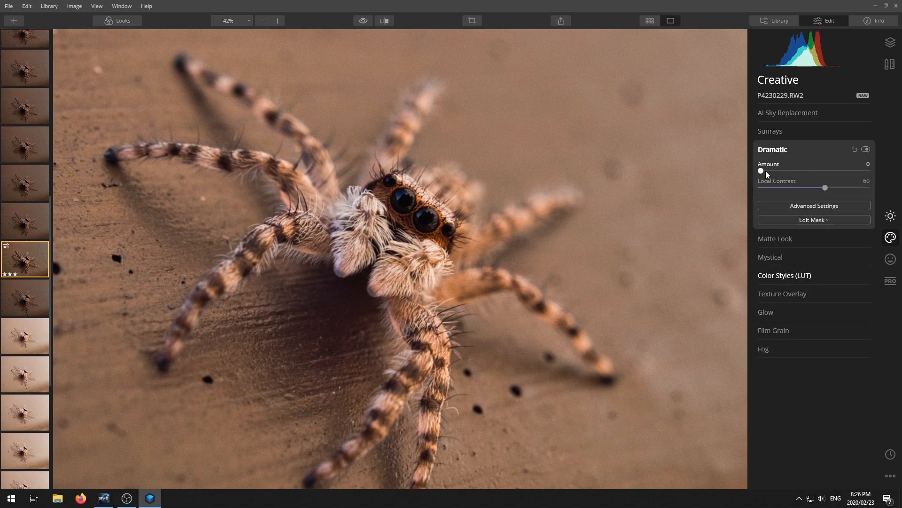
left_click_drag(762, 170, 775, 170)
left_click(787, 143)
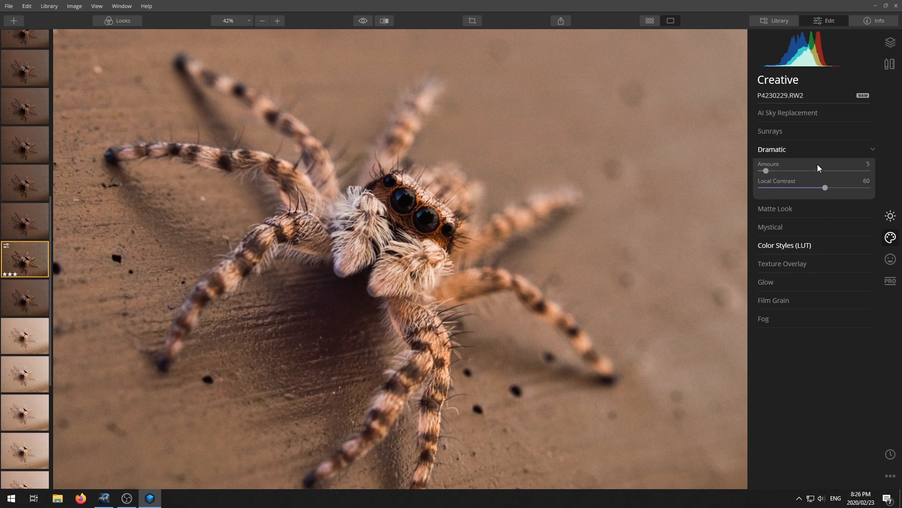
- Set the Light adjustment's Shadows to 32
left_click(891, 216)
left_click(793, 115)
left_click_drag(828, 240, 833, 240)
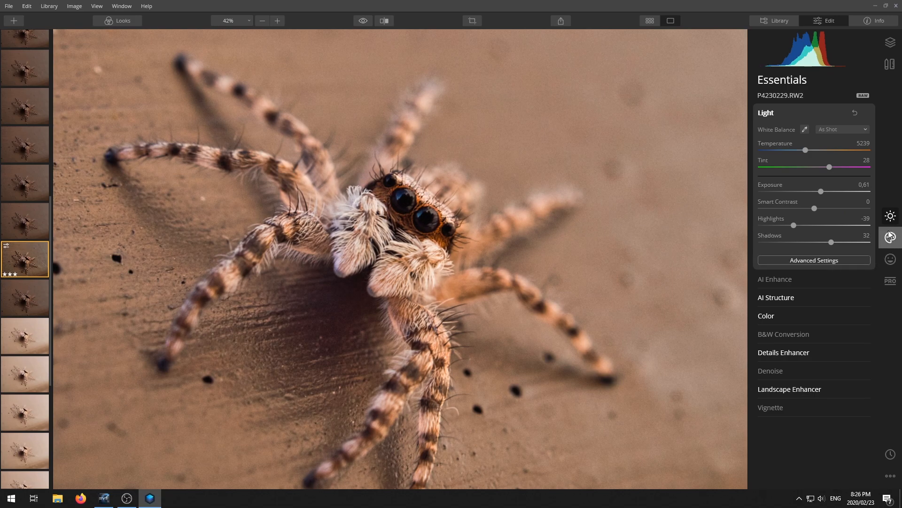
- Try the Type 1 Orton Effect on the spider photo
left_click(890, 259)
left_click(789, 176)
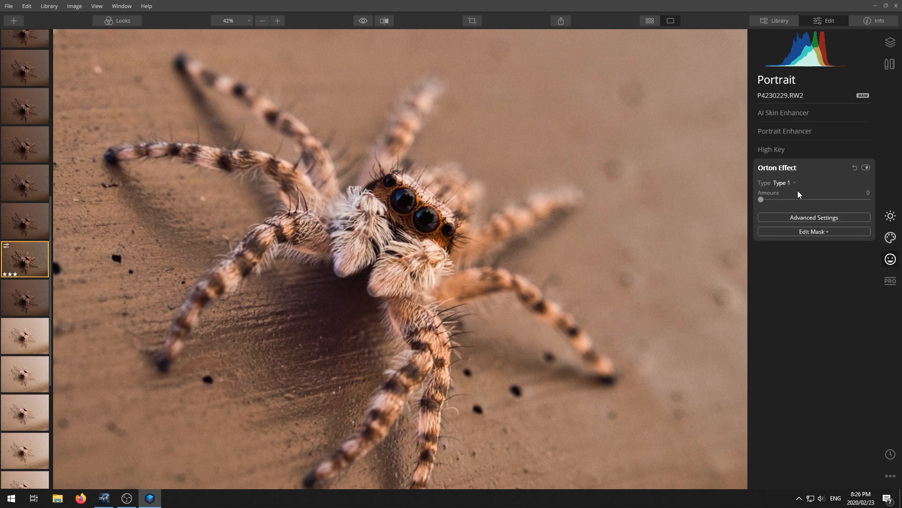
mouse_move(762, 199)
left_mouse_down()
mouse_move(786, 196)
mouse_move(755, 196)
left_mouse_up()
left_click(789, 167)
- In Advanced Contrast, set Highlights Contrast to 49, Midtones Contrast to 29 and Shadows Contrast to 34
left_click(890, 281)
left_click(783, 113)
left_click(813, 134)
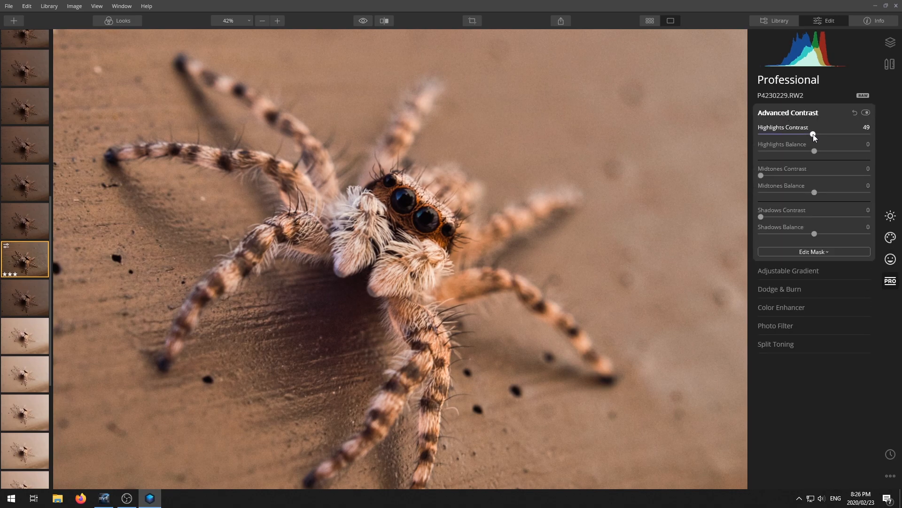
left_click(812, 174)
mouse_move(794, 172)
left_mouse_down()
mouse_move(768, 173)
mouse_move(833, 171)
mouse_move(767, 170)
mouse_move(793, 173)
left_mouse_up()
left_click_drag(761, 217, 795, 216)
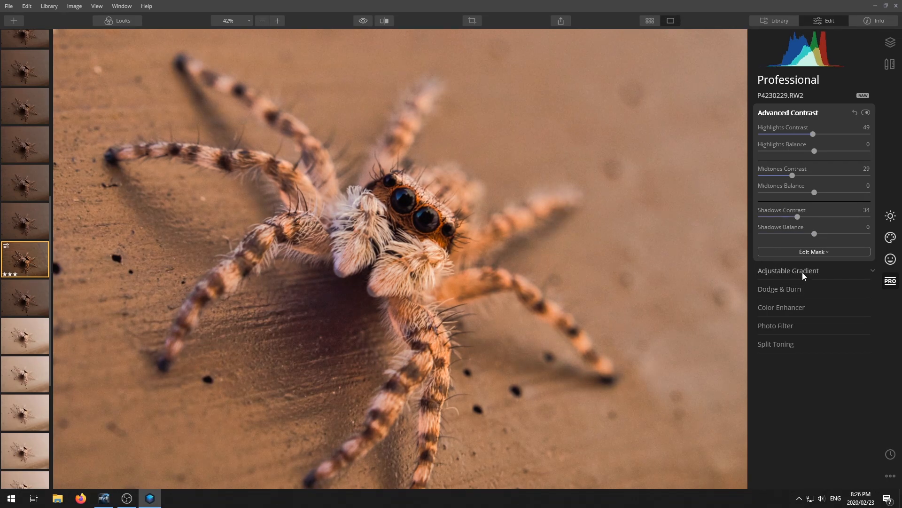
- Lighten the spider's two large front eyes with a small Dodge & Burn brush at 50% strength
left_click(806, 288)
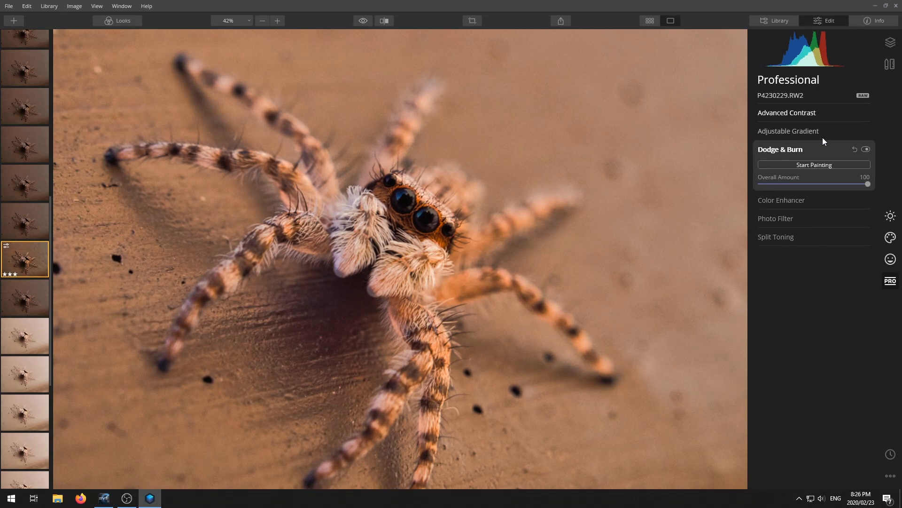
left_click(822, 165)
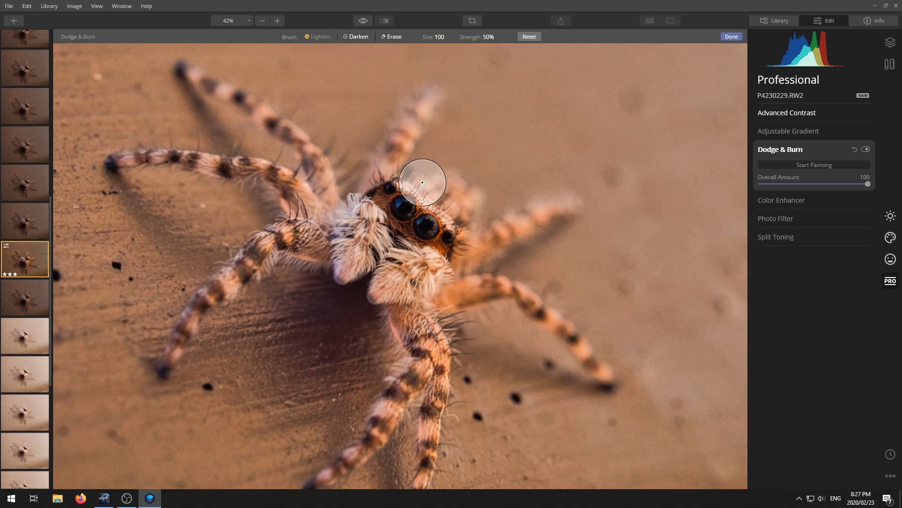
key("bracketleft")
key("bracketleft")
key("bracketleft")
key("bracketleft")
key("bracketleft")
key("bracketleft")
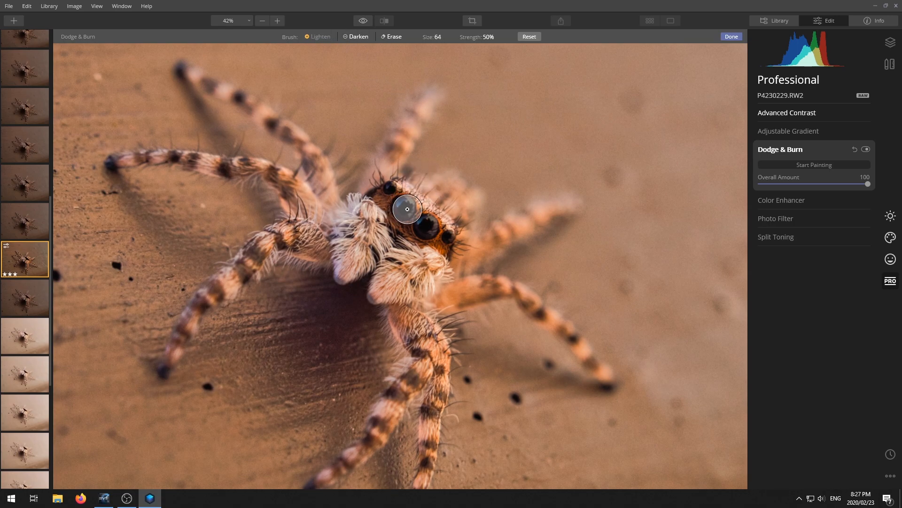
left_click_drag(404, 207, 423, 223)
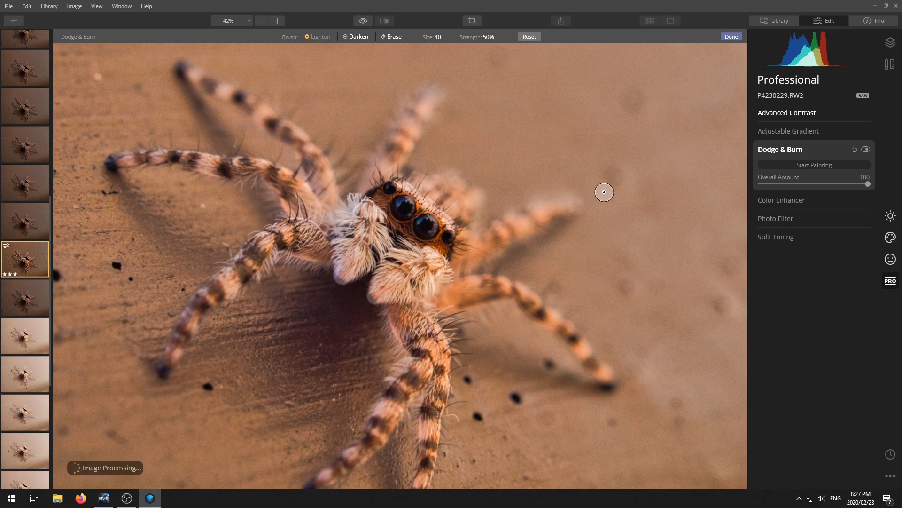
left_click(732, 36)
scroll(447, 216, "down", 4)
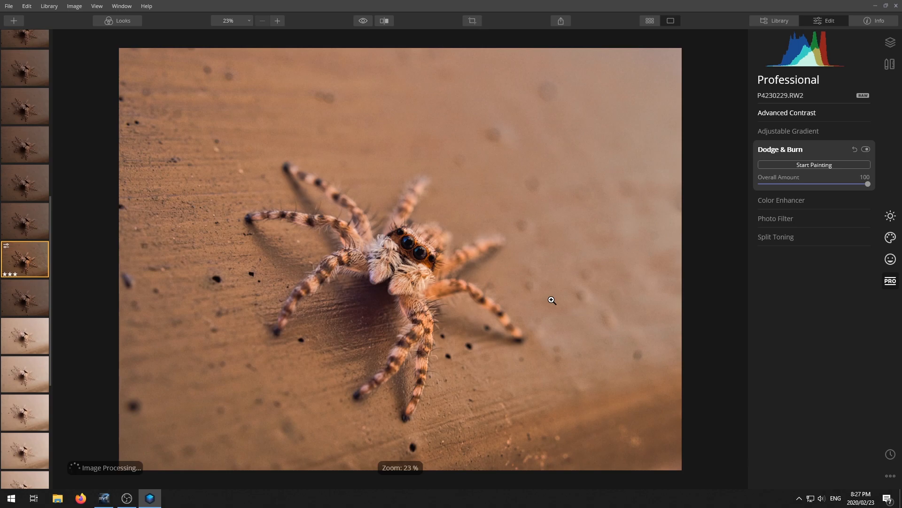
- For the top of the Adjustable Gradient, set Contrast to -11 and Highlights to -55
left_click(810, 131)
mouse_move(817, 199)
left_mouse_down()
mouse_move(780, 196)
mouse_move(859, 197)
mouse_move(783, 196)
mouse_move(809, 199)
left_mouse_up()
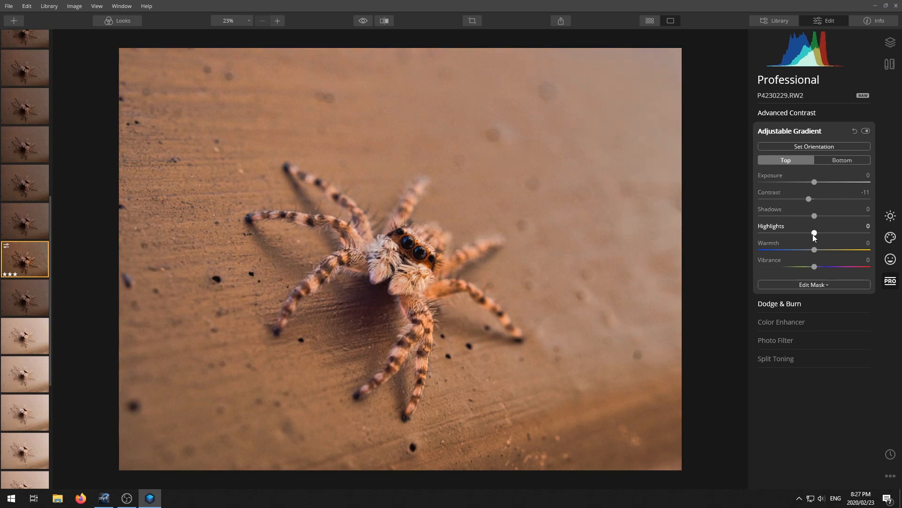
left_click_drag(814, 233, 784, 232)
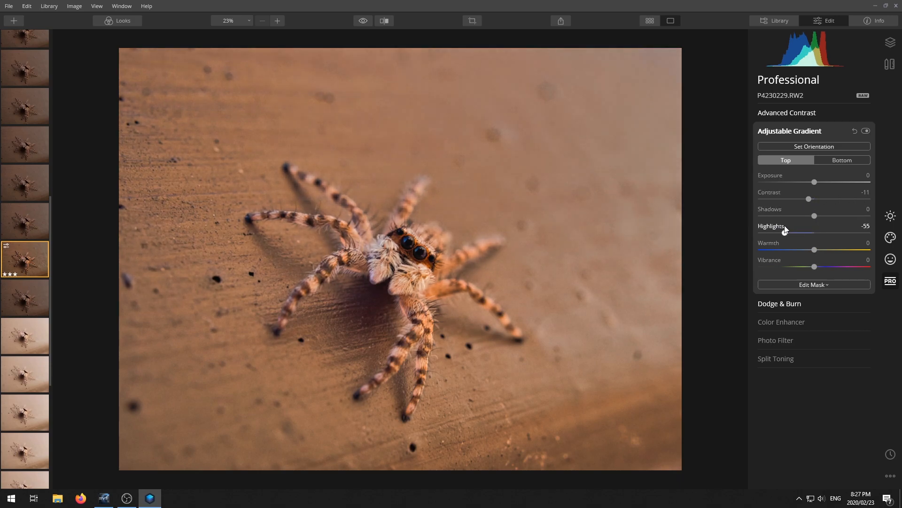
- For the bottom of the Adjustable Gradient, set Exposure to -4, Shadows to 39 and Highlights to 17
left_click(844, 159)
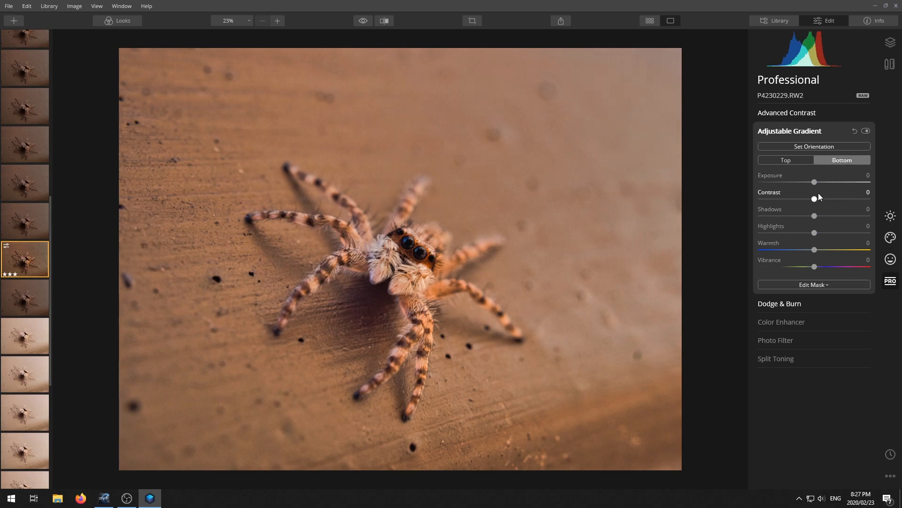
mouse_move(816, 182)
left_mouse_down()
mouse_move(837, 182)
mouse_move(813, 182)
left_mouse_up()
left_click_drag(816, 214, 830, 230)
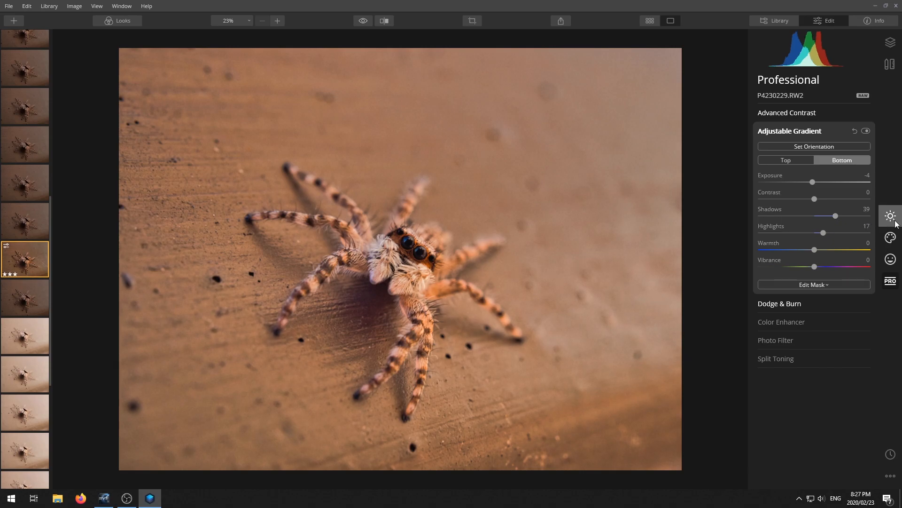
- Add a dark Vignette to the photo with an Amount of -100
left_click(890, 216)
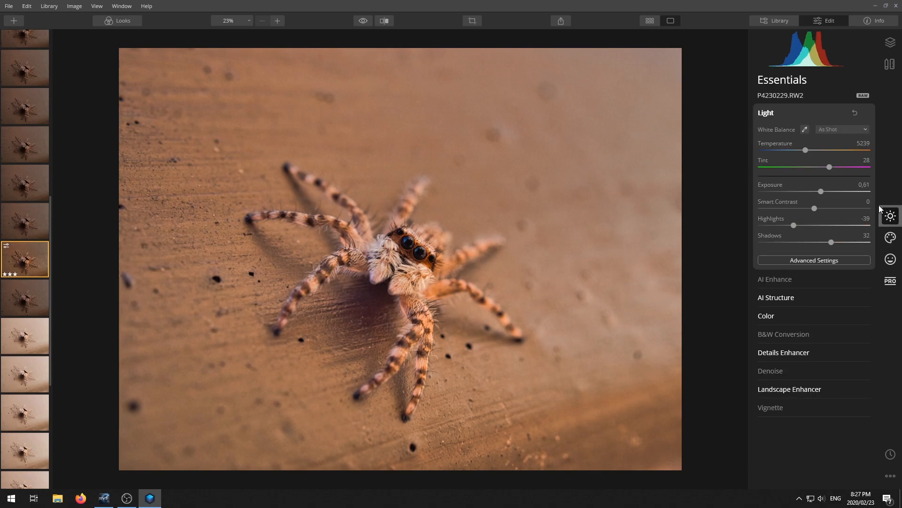
left_click(782, 412)
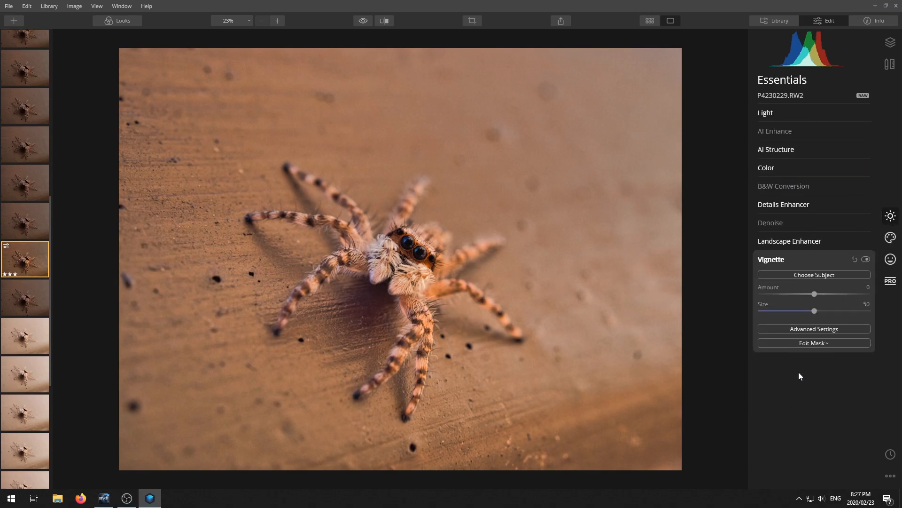
left_click(808, 275)
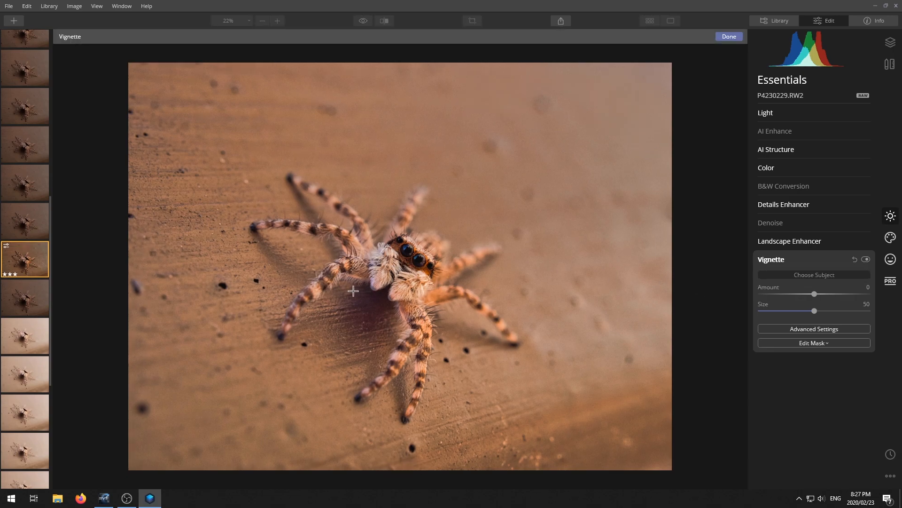
left_click(733, 38)
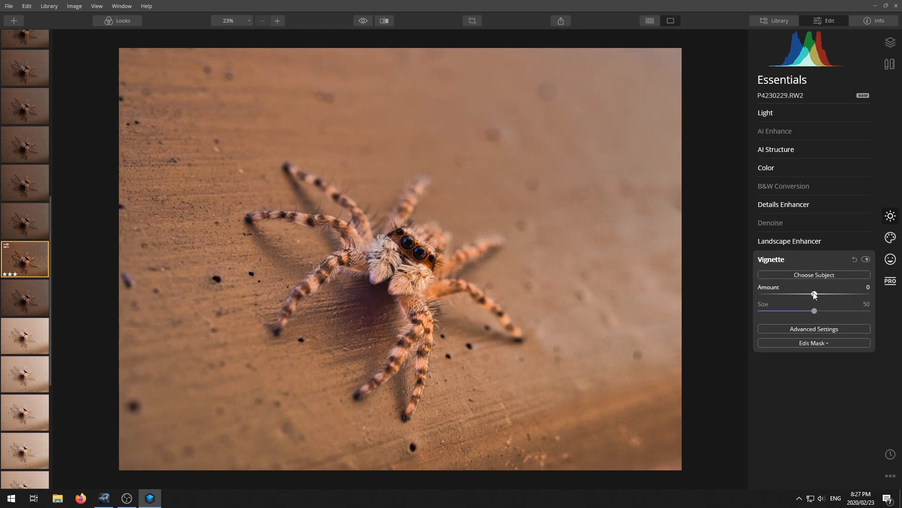
left_click_drag(814, 295, 752, 291)
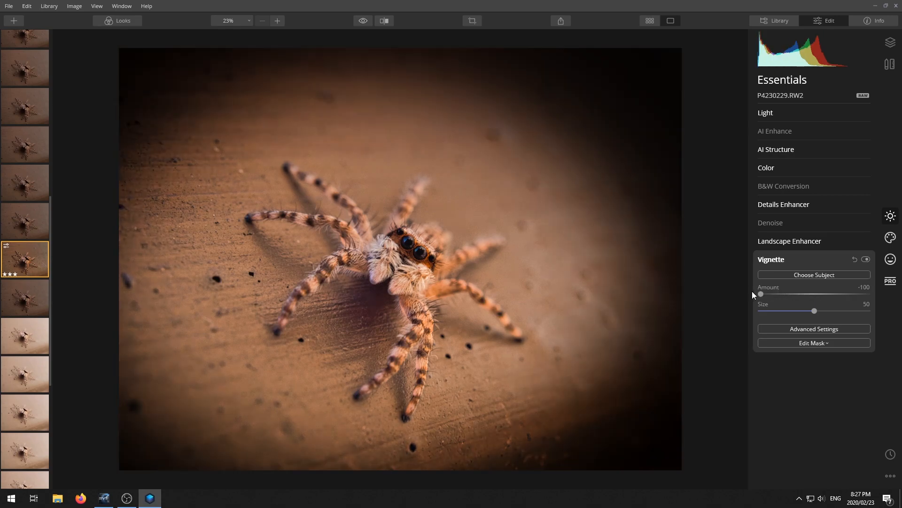
- Choose the vignette's subject point on the photo, centring it on the spider just beneath its face
left_click(821, 273)
left_click(478, 204)
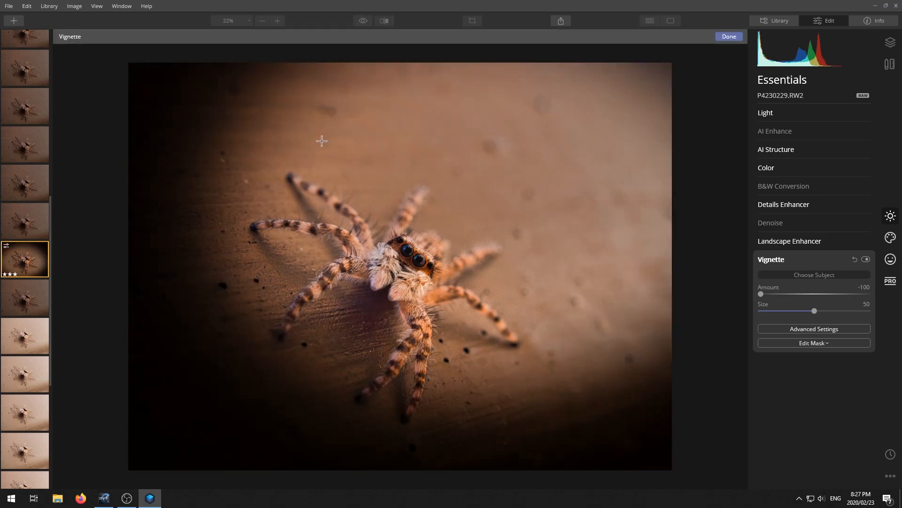
left_click(246, 137)
left_click(220, 257)
left_click(253, 320)
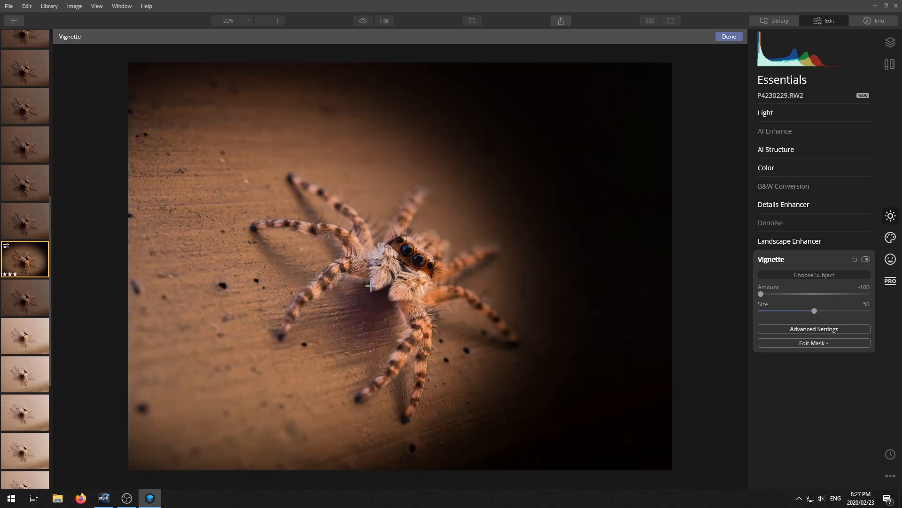
left_click(371, 285)
left_click(371, 298)
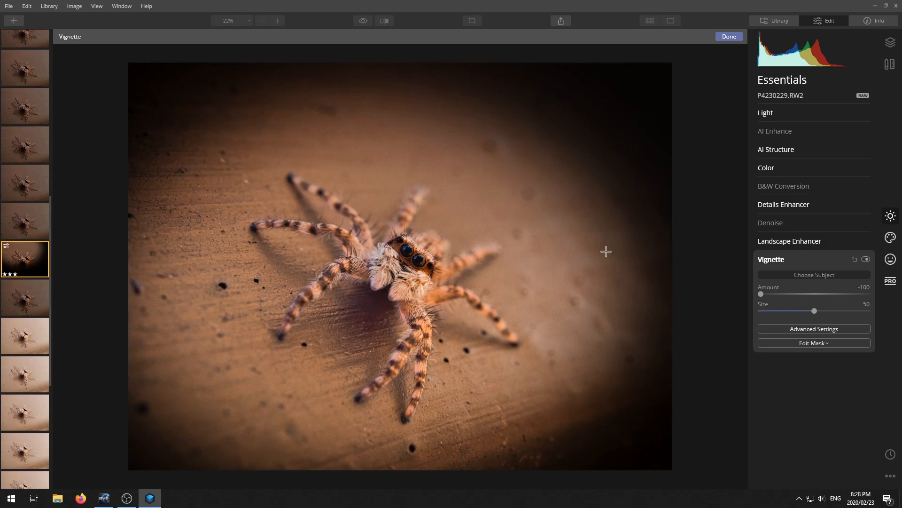
left_click(737, 37)
- Set the vignette's Amount to -85, and in its advanced settings set Feather to 30 and Inner Light to 28
mouse_move(762, 294)
left_mouse_down()
mouse_move(783, 295)
mouse_move(771, 293)
left_mouse_up()
left_click(794, 329)
mouse_move(816, 377)
left_mouse_down()
mouse_move(795, 373)
mouse_move(831, 371)
mouse_move(810, 369)
left_mouse_up()
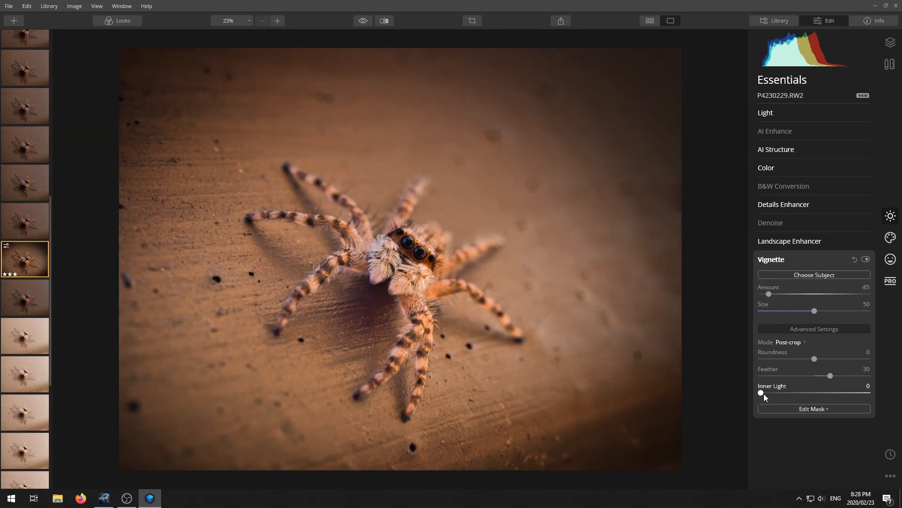
mouse_move(787, 397)
left_mouse_down()
mouse_move(774, 396)
mouse_move(791, 396)
left_mouse_up()
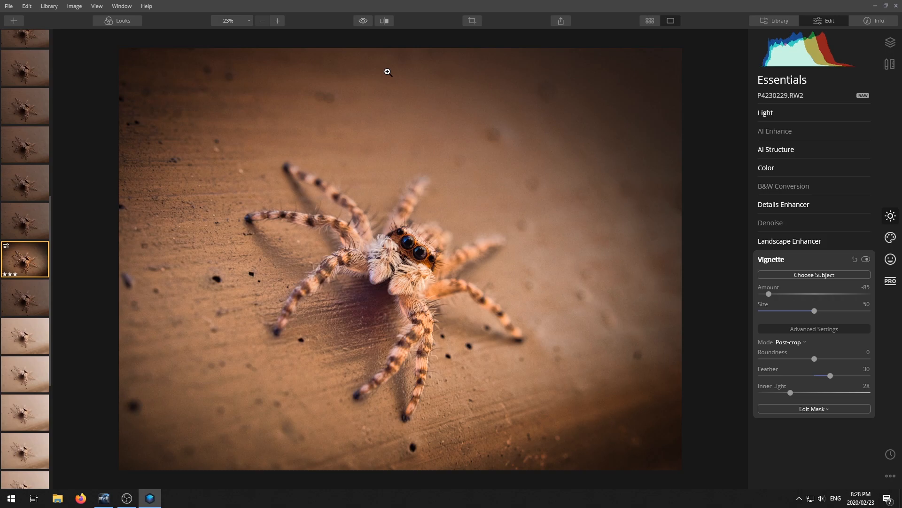
- Compare the edited spider photo with its unedited original
left_click(364, 22)
left_click(363, 21)
left_click(363, 21)
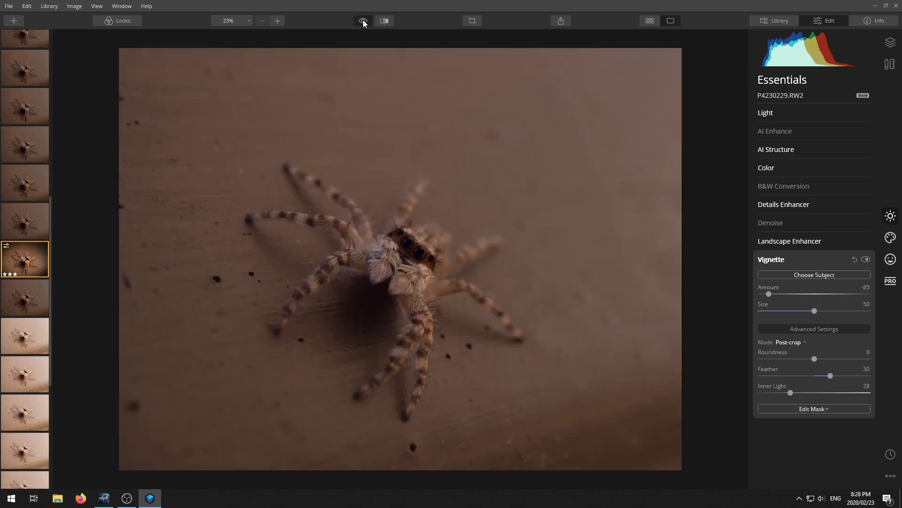
left_click(364, 22)
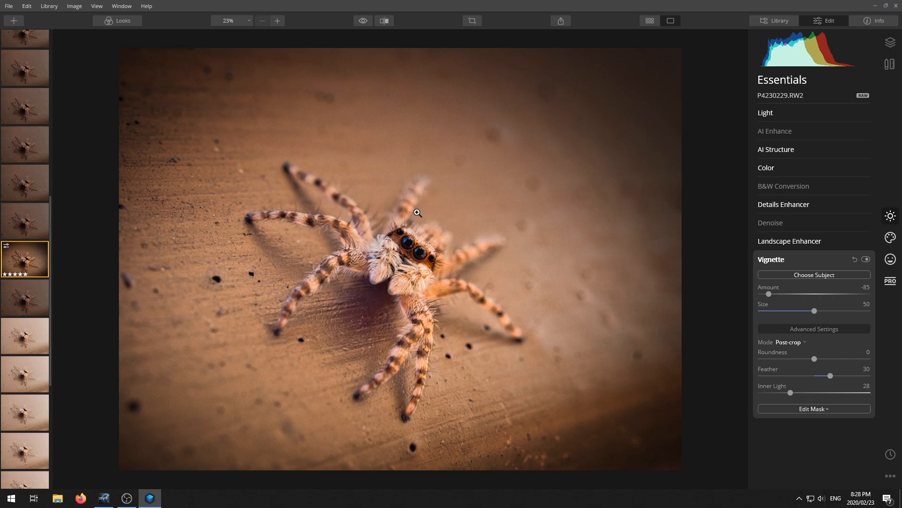
- Export the spider photo as a PNG with Medium sharpening, resized to 2048 on the long edge
right_click(425, 215)
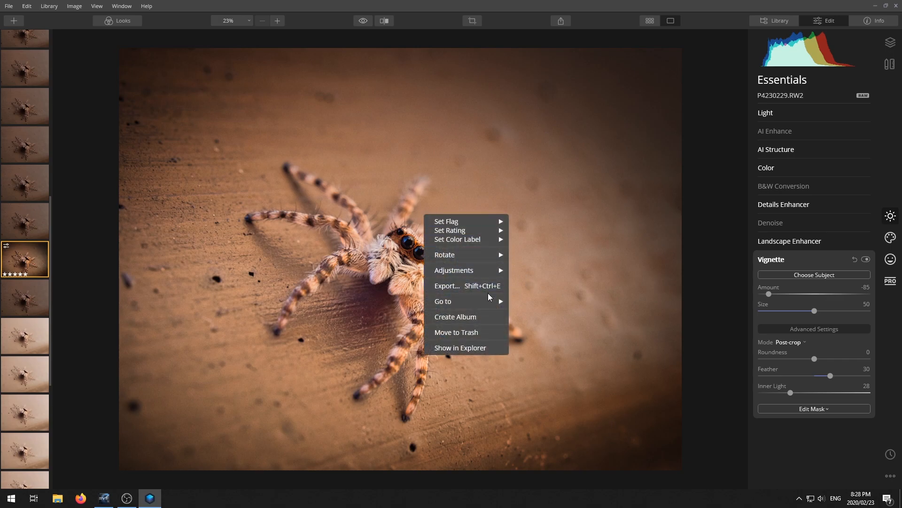
left_click(484, 287)
left_click(453, 203)
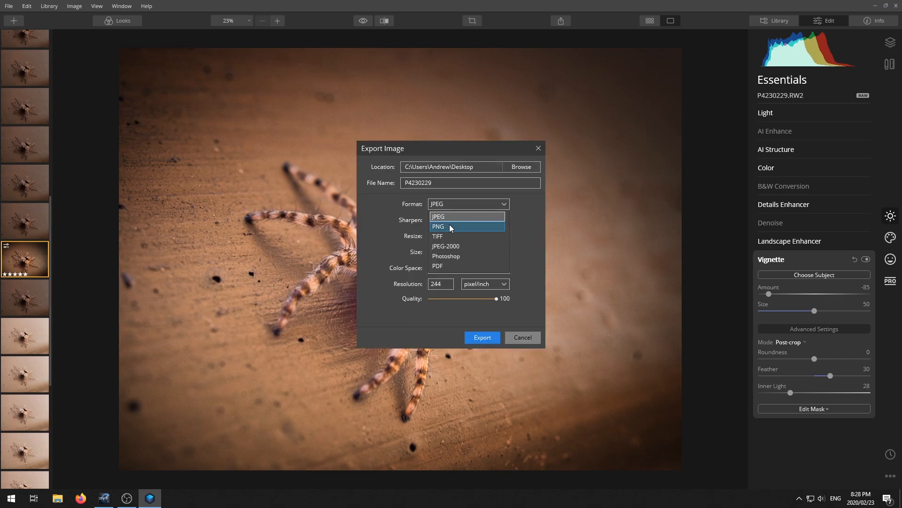
left_click(449, 224)
left_click(463, 221)
left_click(464, 220)
left_click(453, 235)
left_click(457, 260)
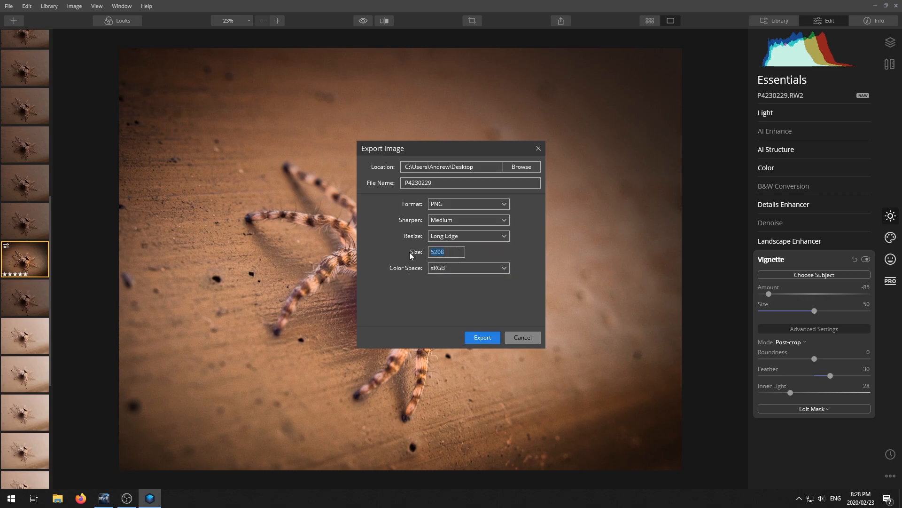
type("2048")
left_click(481, 339)
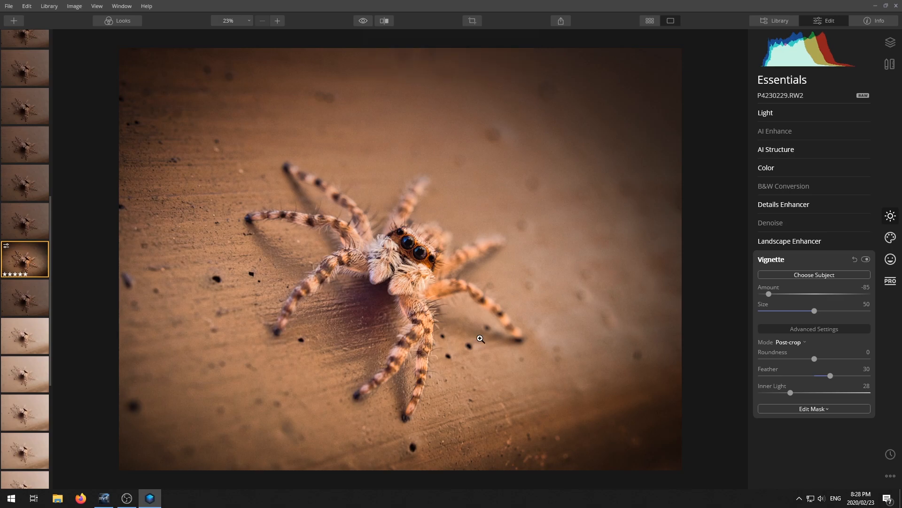
- Open the macro unsorted folder as a gallery and browse down to the edited ant-on-leaf photos
left_click(18, 22)
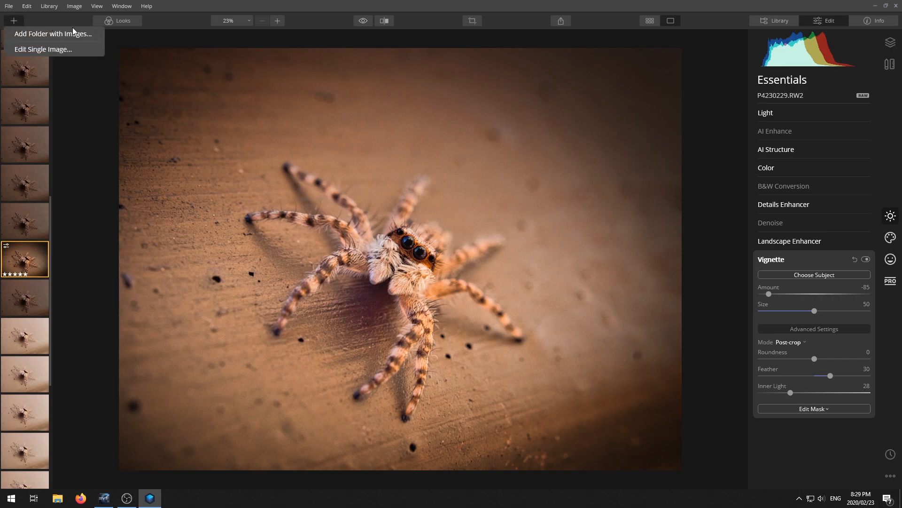
left_click(651, 21)
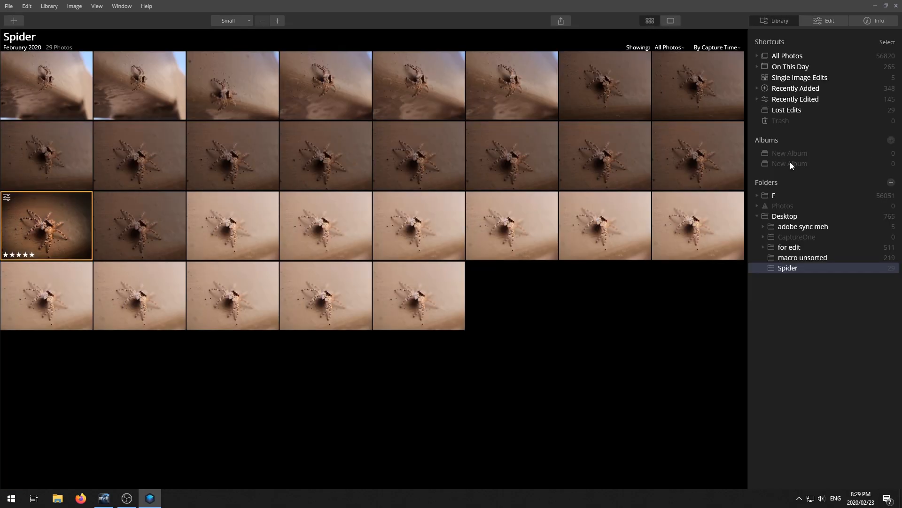
left_click(820, 259)
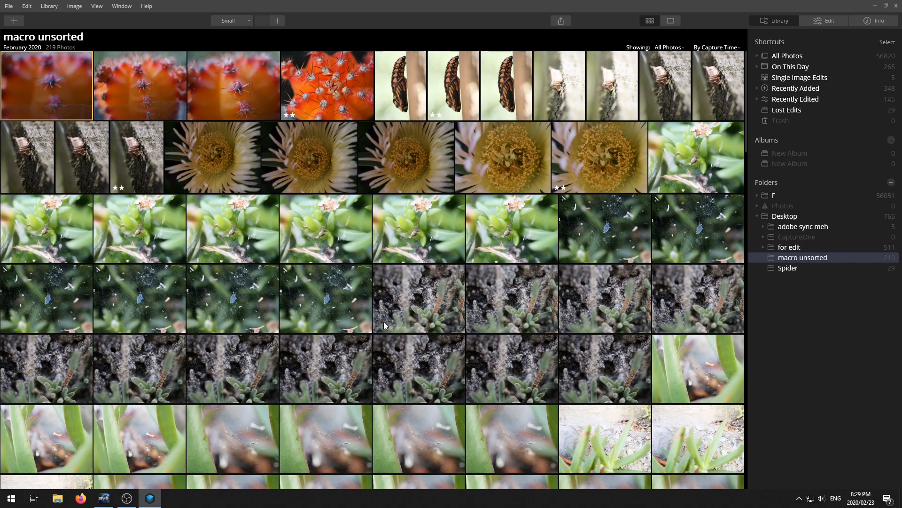
scroll(384, 321, "down", 10)
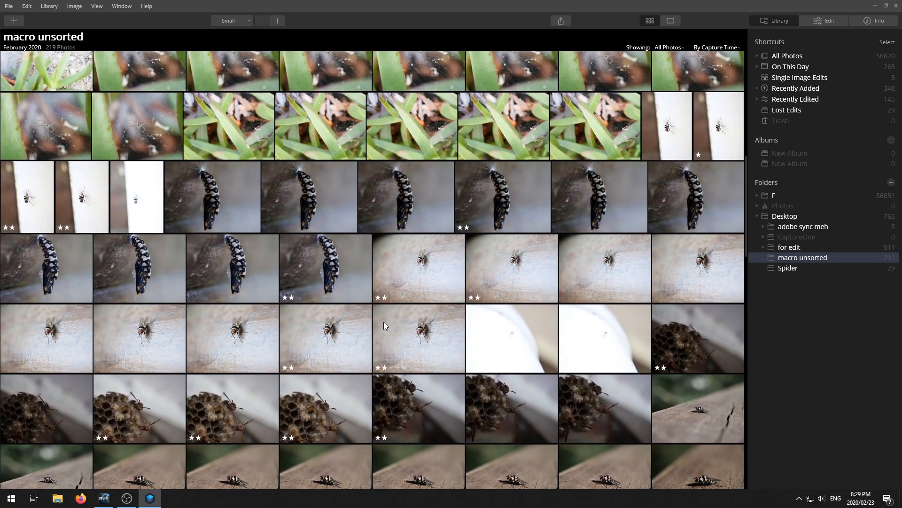
scroll(447, 350, "down", 5)
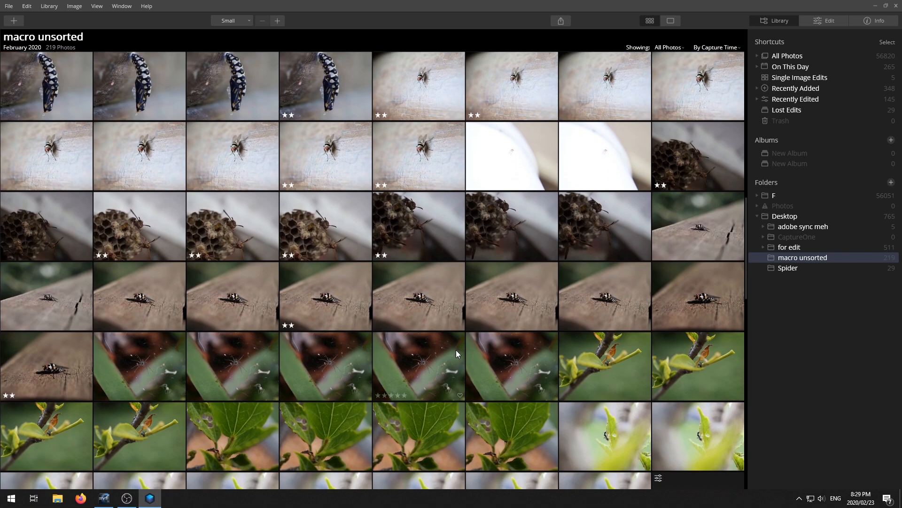
scroll(456, 349, "down", 5)
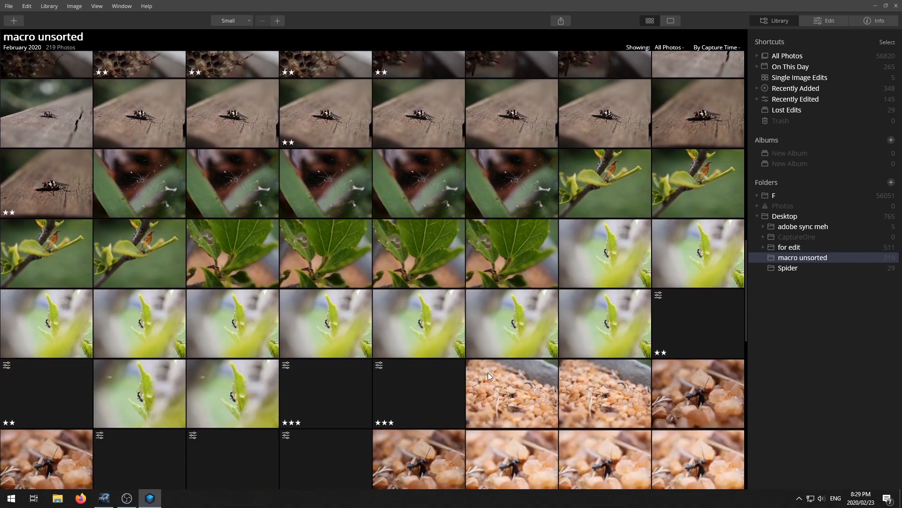
- Reset the adjustments on the six consecutive ant photos, from the first edited two-star one to the last three-star one
left_click(698, 303)
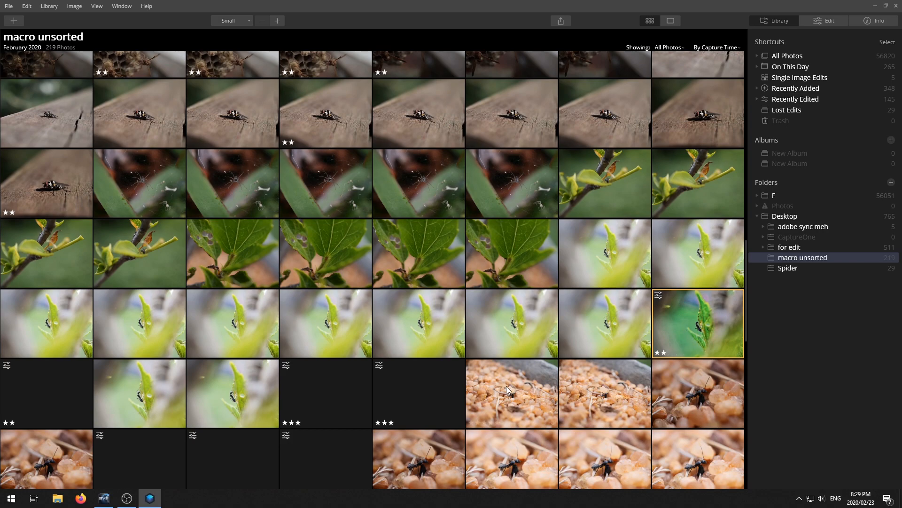
left_click(424, 388, "shift")
right_click(425, 388)
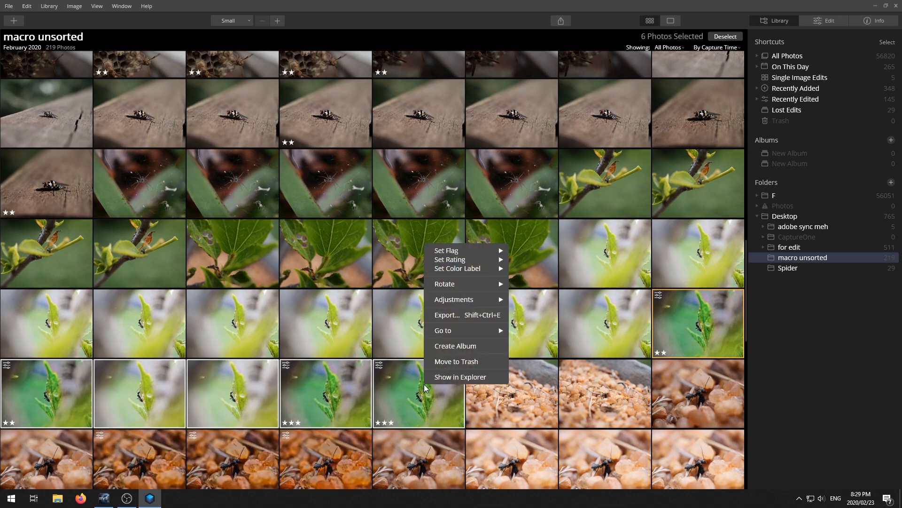
mouse_move(486, 299)
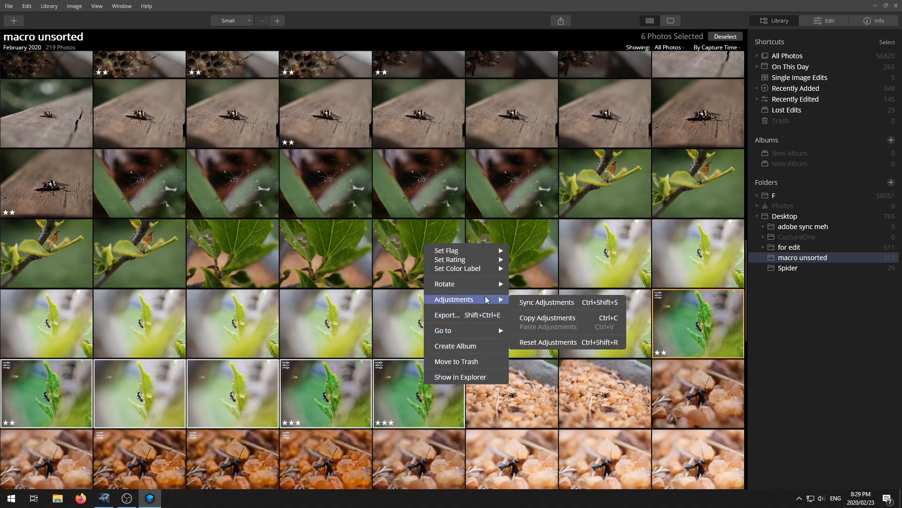
left_click(563, 342)
left_click(679, 327)
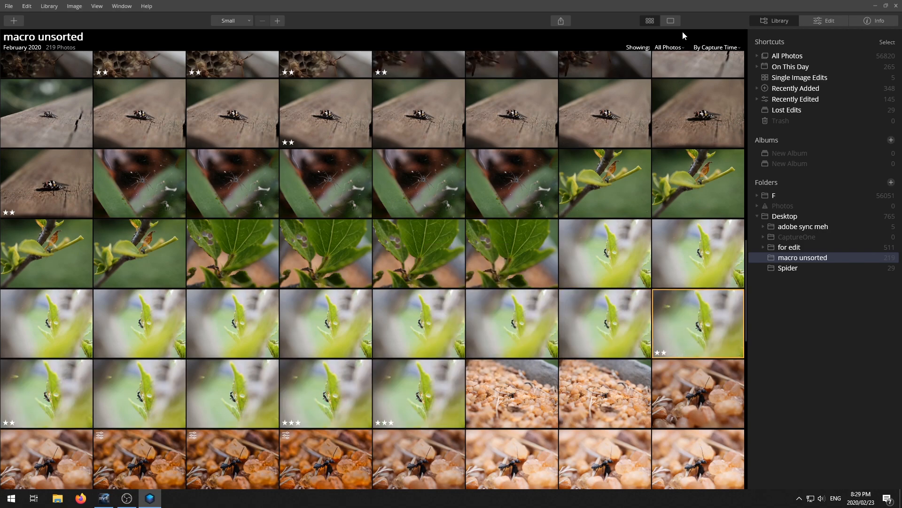
- Filter the folder to 1 Stars or More, open the second ant photo and examine the ant up close
left_click(684, 47)
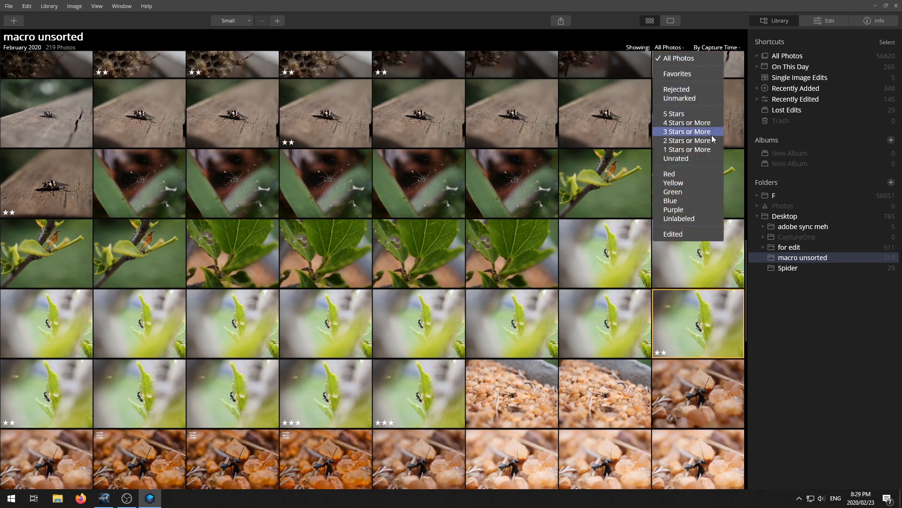
left_click(709, 149)
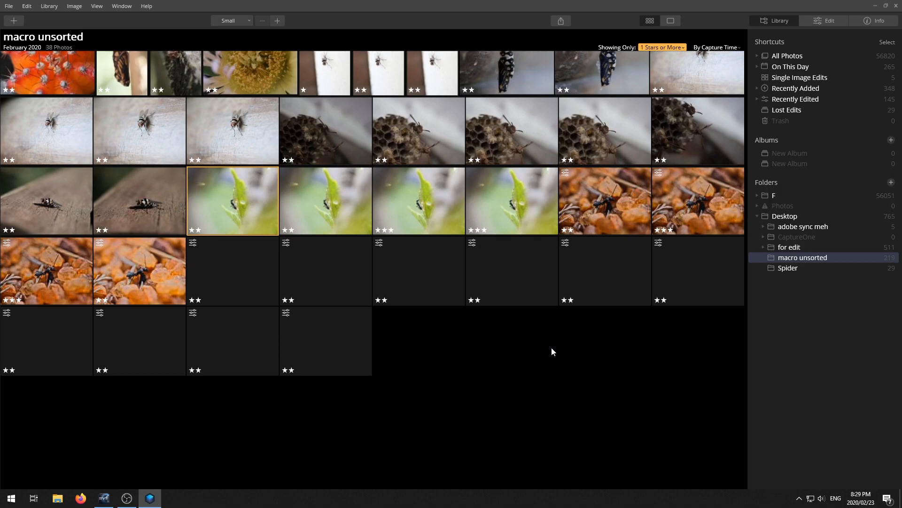
double_click(332, 196)
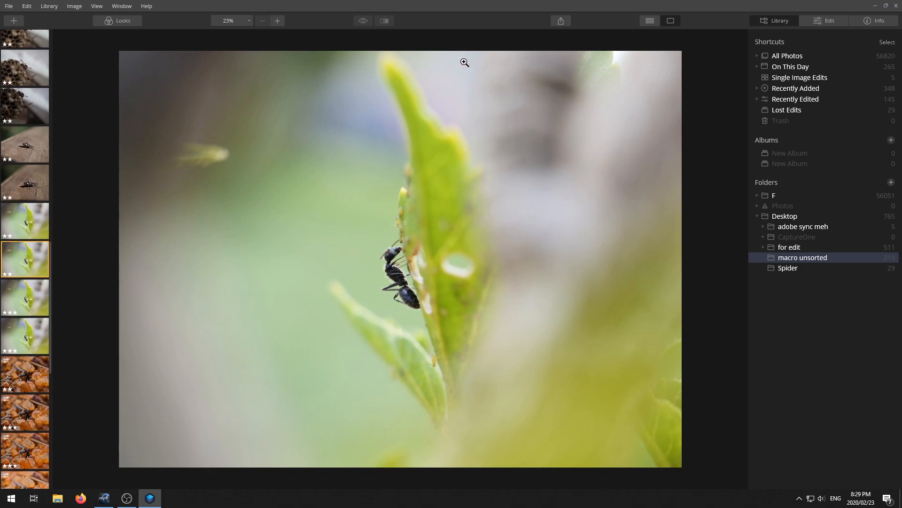
scroll(383, 252, "up", 1)
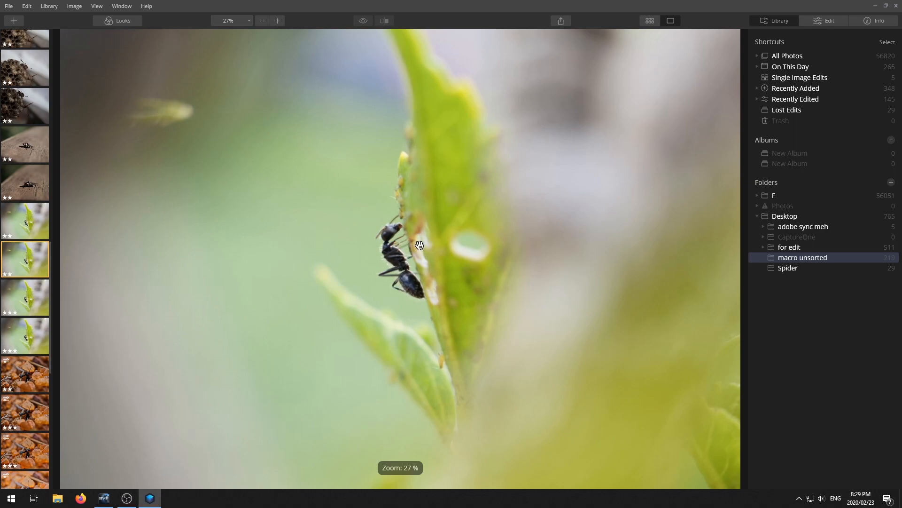
scroll(419, 245, "up", 1)
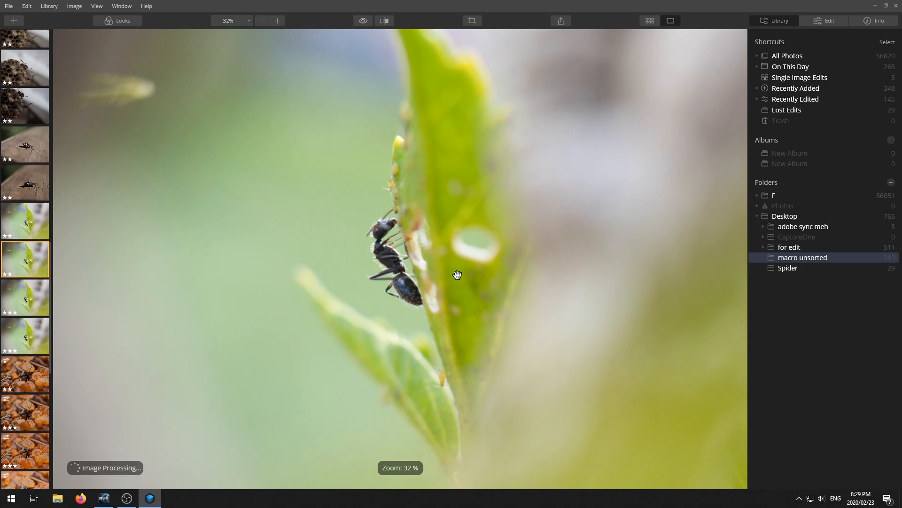
right_click(410, 283)
left_click(401, 231)
left_click_drag(402, 274, 452, 270)
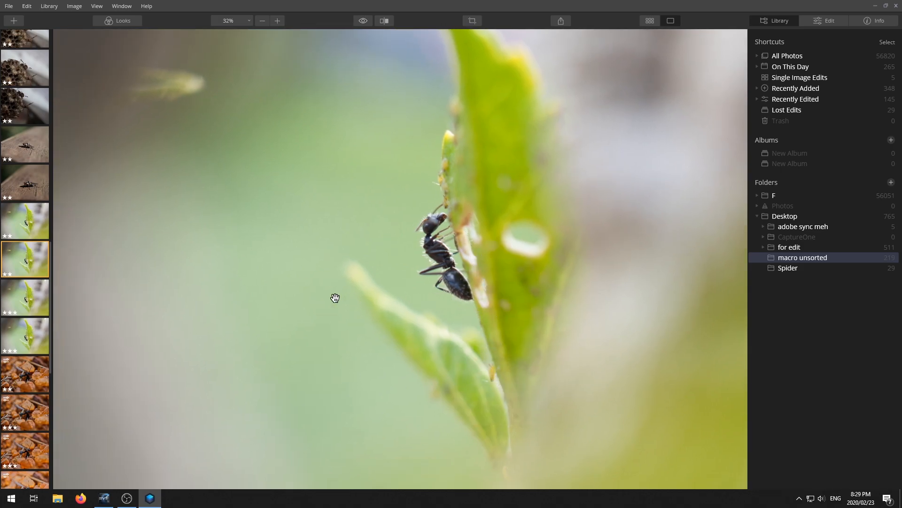
- Open the last three-star ant photo, check the ant's detail up close and start editing the photo
left_click(29, 337)
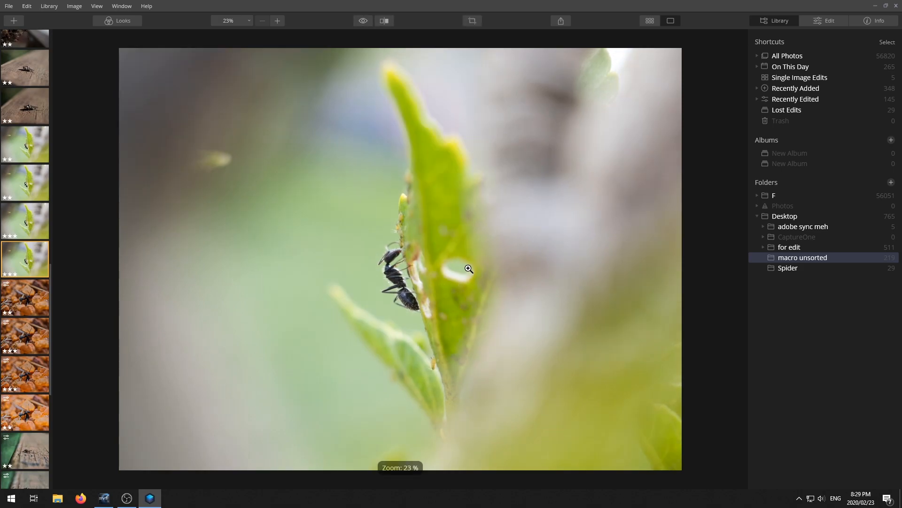
scroll(420, 301, "up", 3)
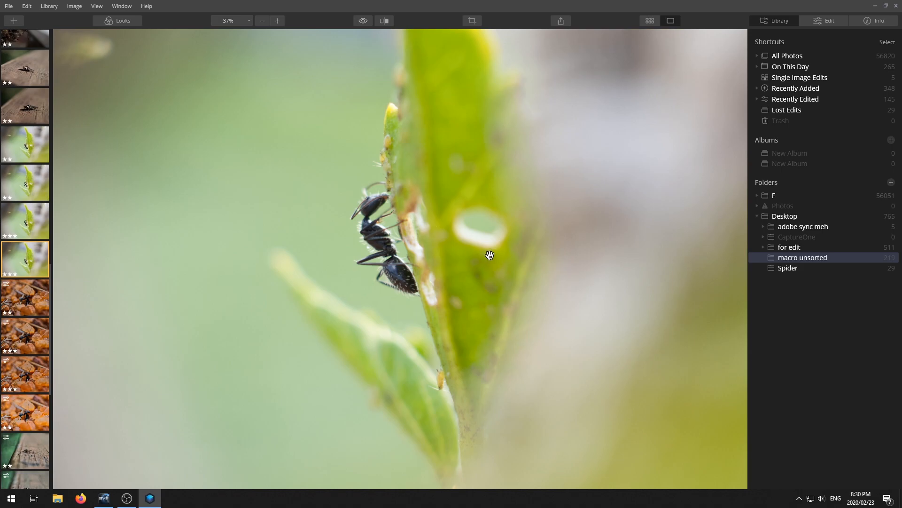
scroll(397, 247, "down", 2)
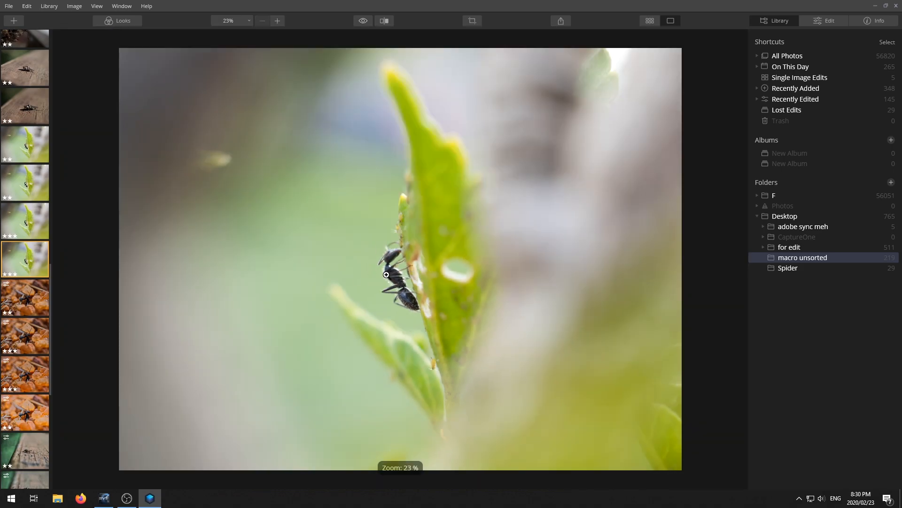
left_click(818, 20)
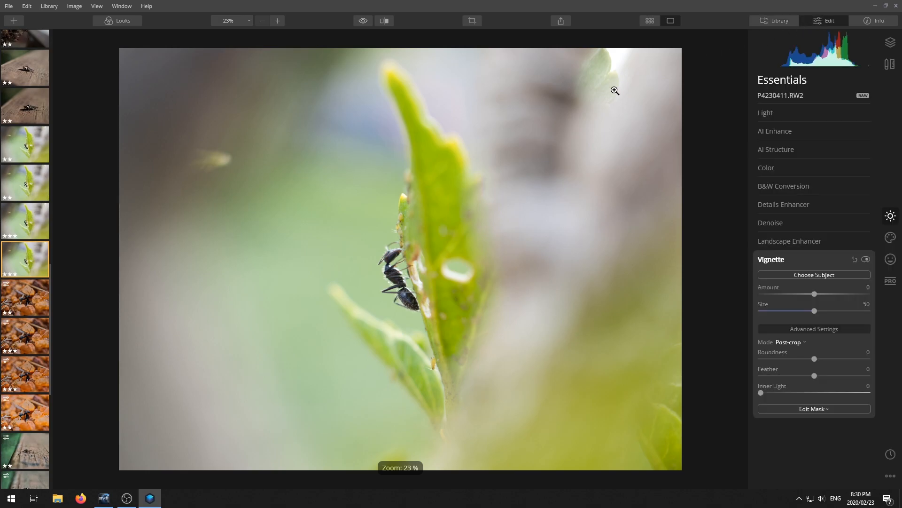
- Try a dark Vignette with an Amount of -94 on the ant photo and turn it off again
left_click(824, 275)
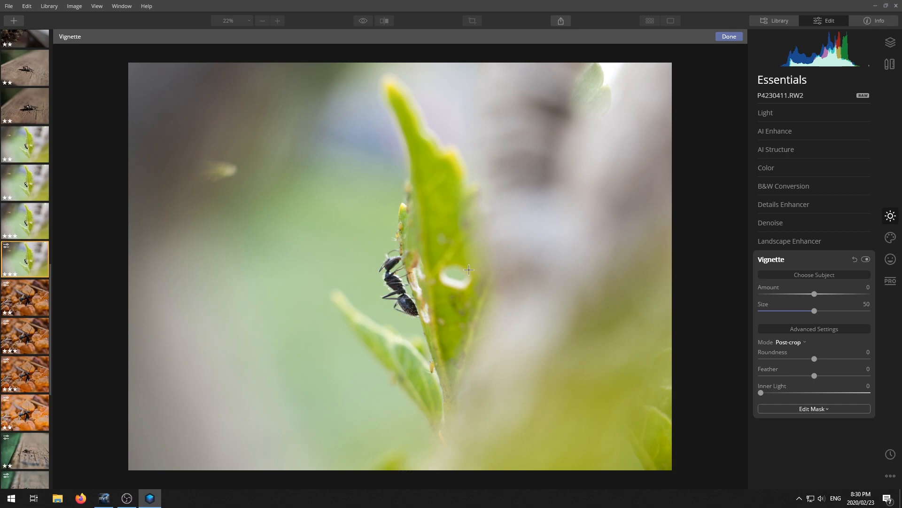
left_click(733, 38)
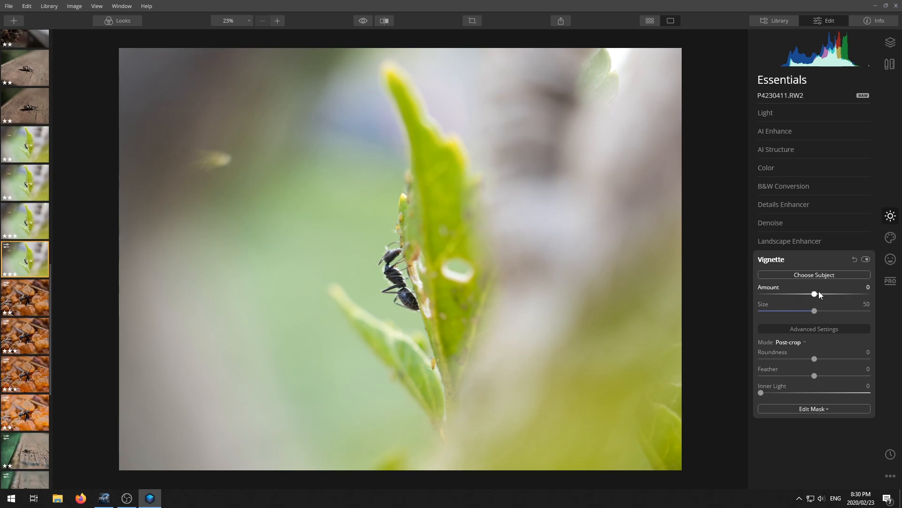
left_click_drag(814, 296, 765, 295)
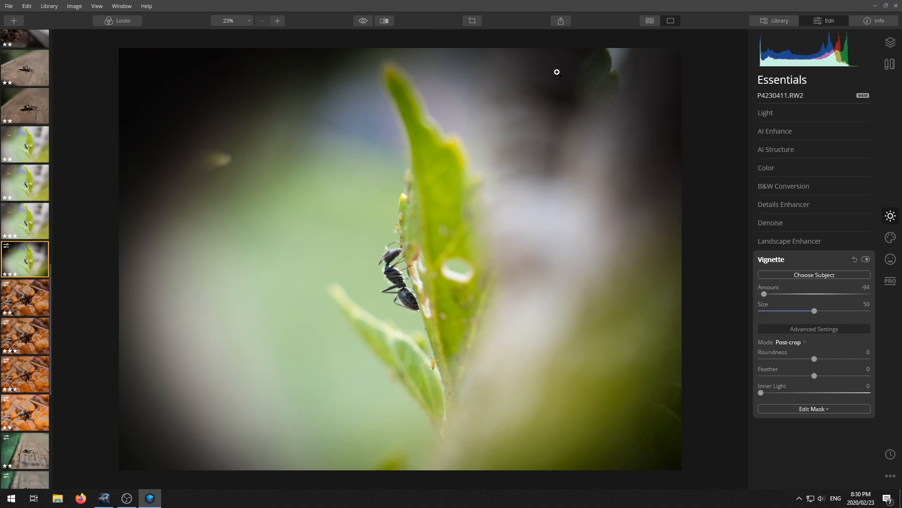
left_click(865, 259)
left_click(777, 260)
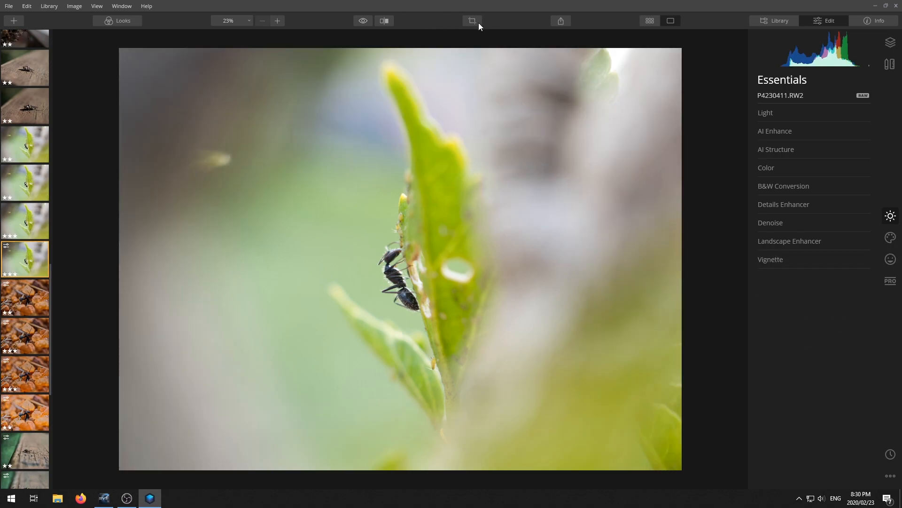
- Crop the photo tighter at its original aspect ratio, placing the ant near the lower-right rule-of-thirds intersection
left_click(469, 22)
left_click_drag(729, 48, 653, 121)
left_click_drag(558, 273, 536, 344)
left_click_drag(448, 419, 447, 428)
left_click_drag(504, 375, 522, 386)
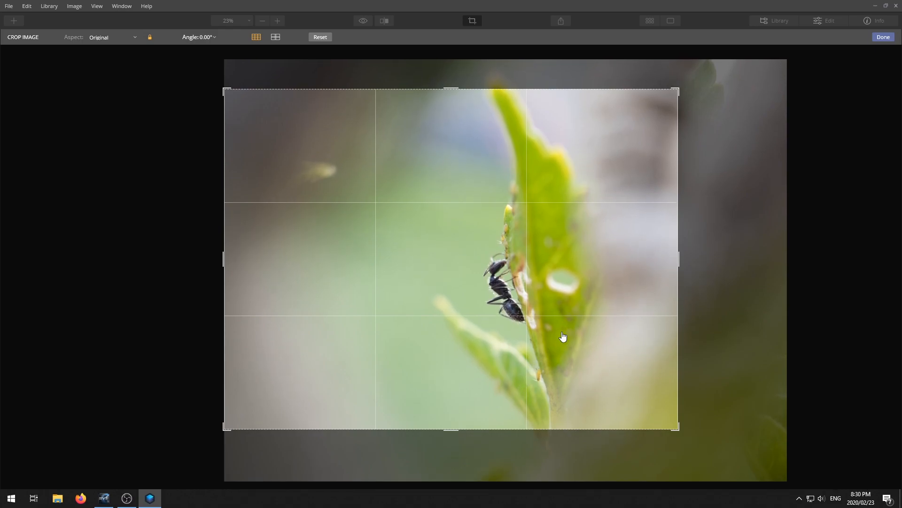
left_click(884, 38)
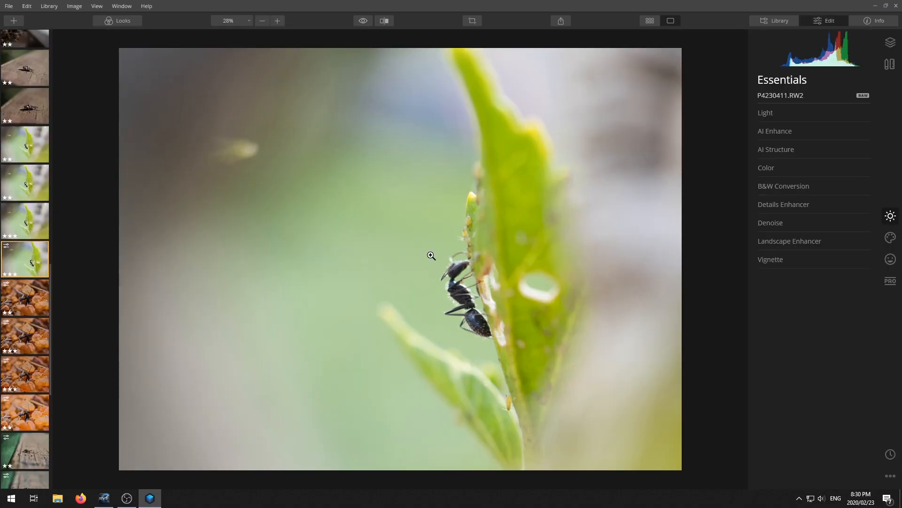
- Turn the Vignette back on and centre its subject point on the green background just left of the ant
left_click(789, 259)
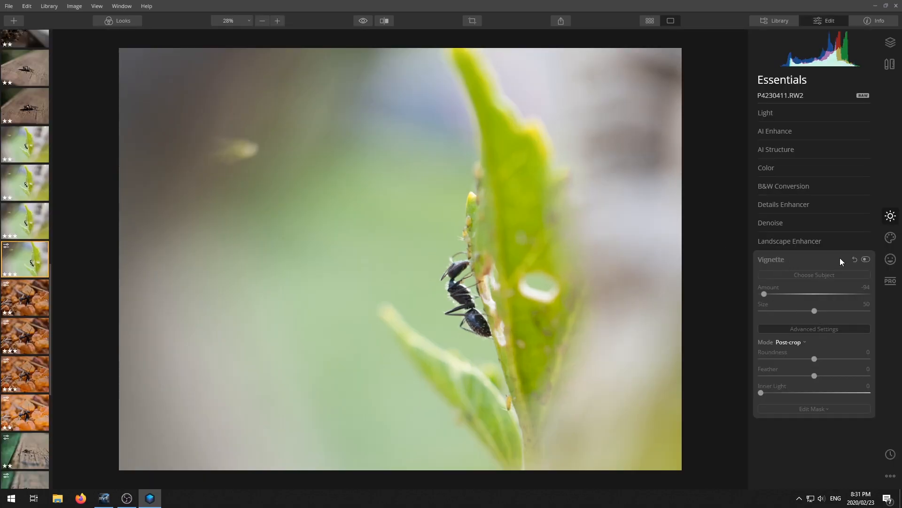
left_click(866, 259)
left_click(833, 274)
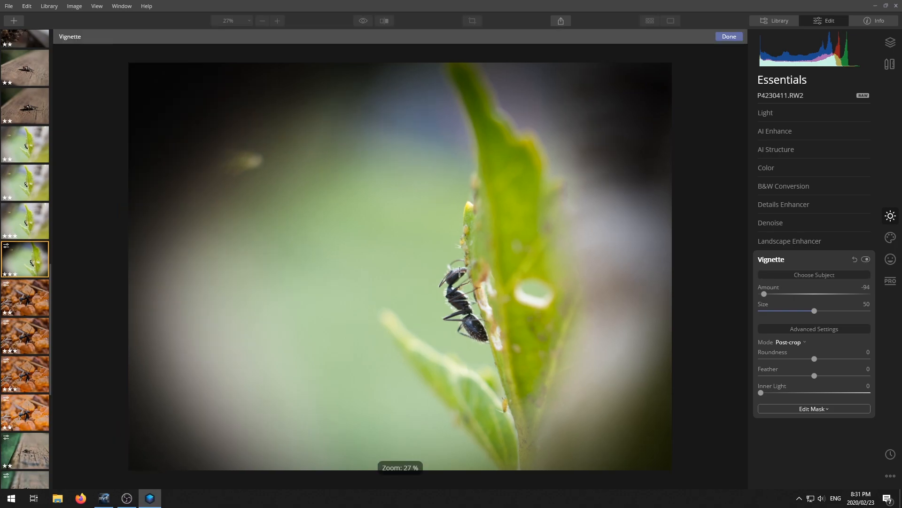
left_click(458, 292)
left_click(453, 312)
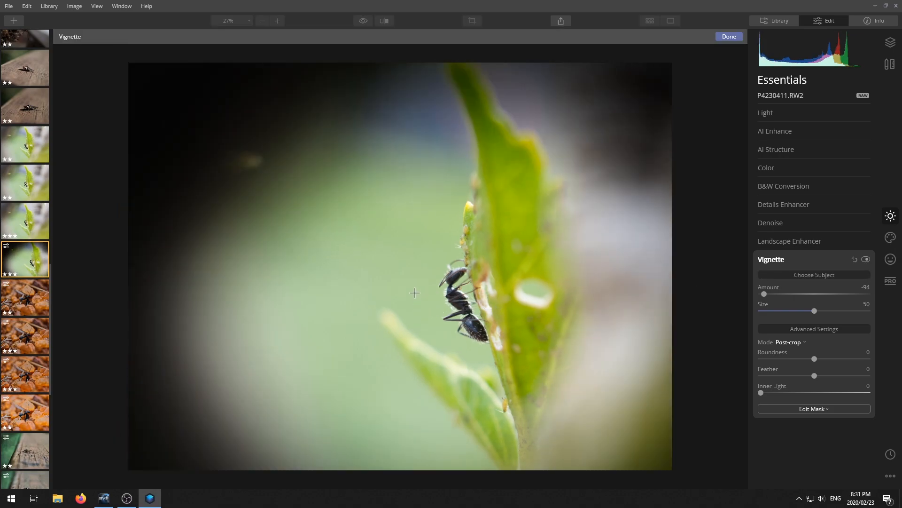
left_click(415, 295)
left_click(470, 221)
left_click(441, 253)
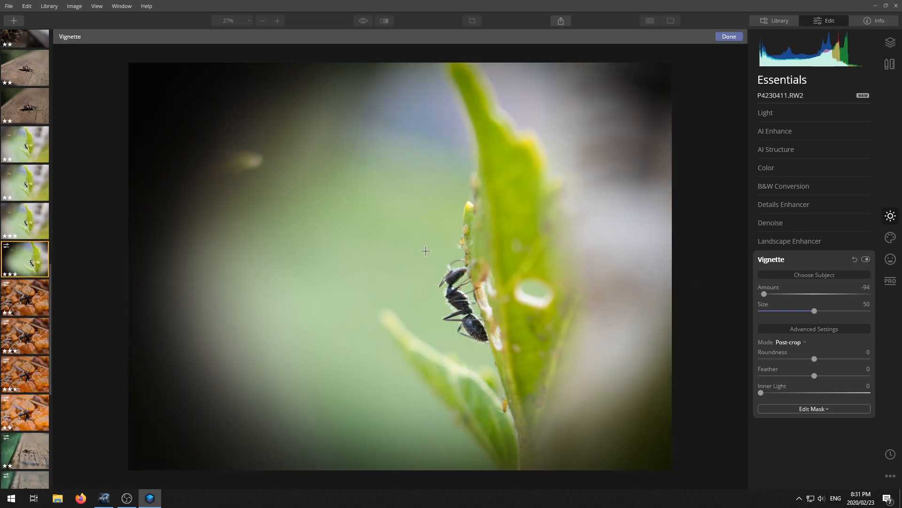
left_click(423, 251)
left_click(396, 261)
left_click(385, 269)
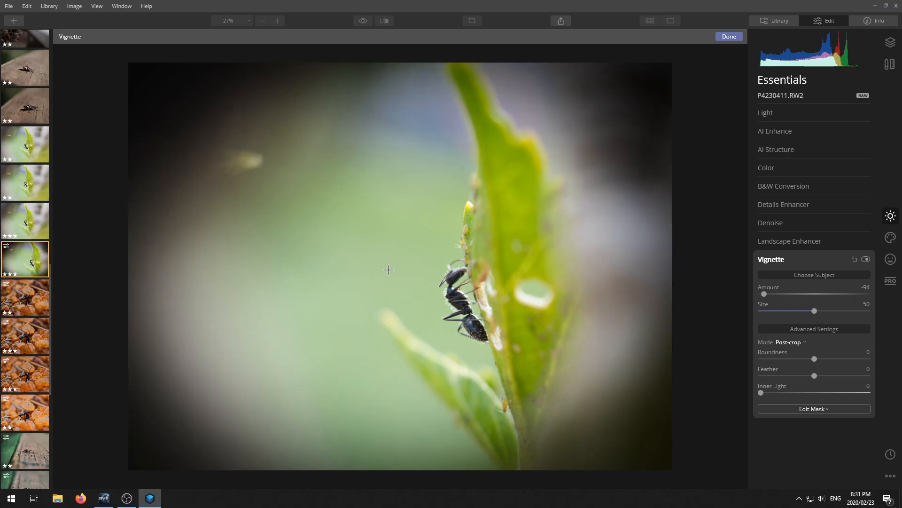
left_click(421, 243)
left_click(386, 249)
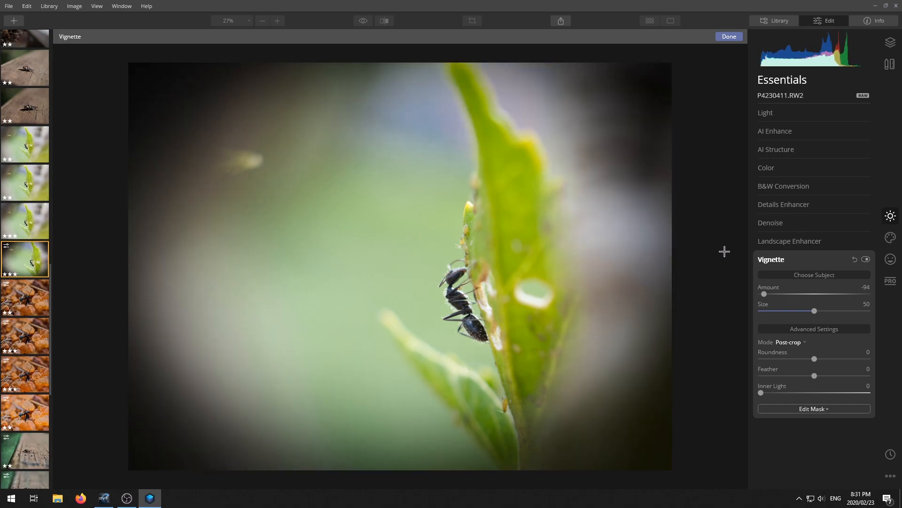
- Set the vignette Size to 66, leave Inner Light at 0 and finish the subject placement
mouse_move(814, 312)
left_mouse_down()
mouse_move(780, 314)
mouse_move(832, 311)
left_mouse_up()
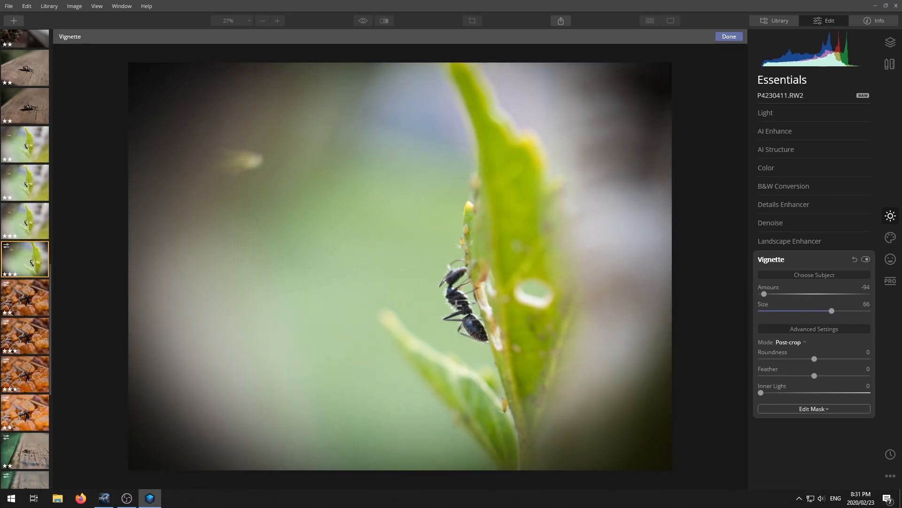
mouse_move(767, 393)
left_mouse_down()
mouse_move(787, 392)
mouse_move(762, 393)
left_mouse_up()
left_click(728, 37)
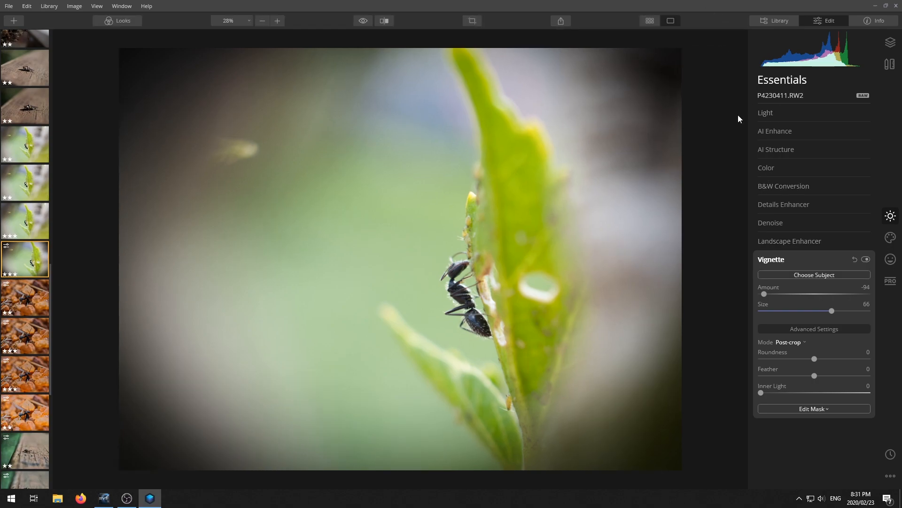
- Try a Foliage Enhancer value of 35 with Foliage Hue -100 and compare the photo with and without it
left_click(780, 241)
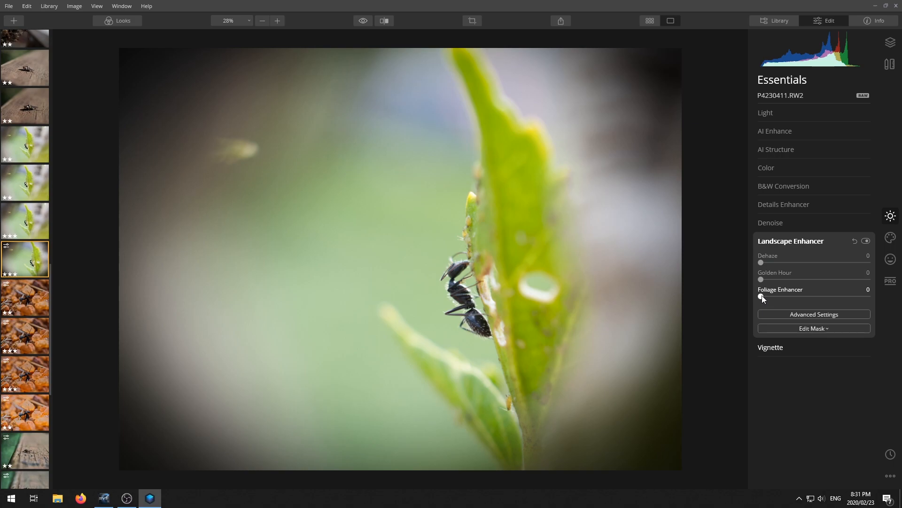
left_click_drag(762, 295, 762, 334)
left_click(815, 315)
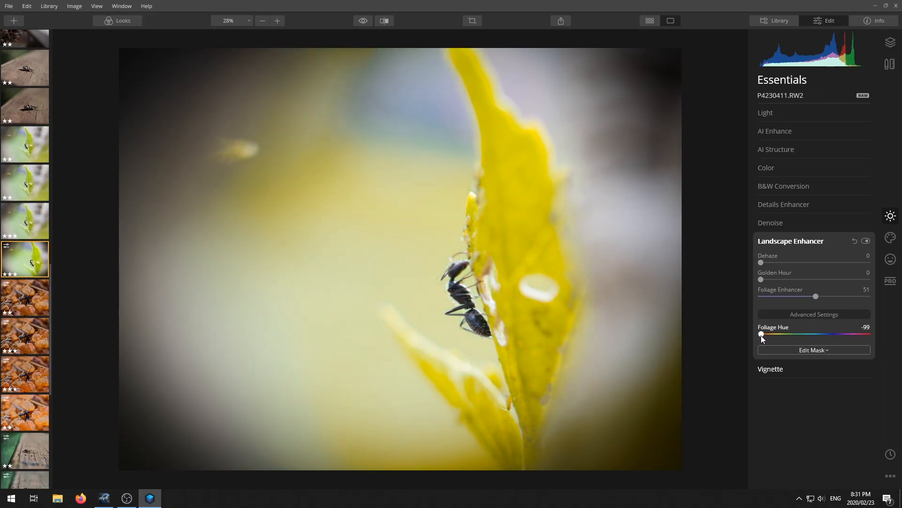
left_click_drag(816, 297, 798, 297)
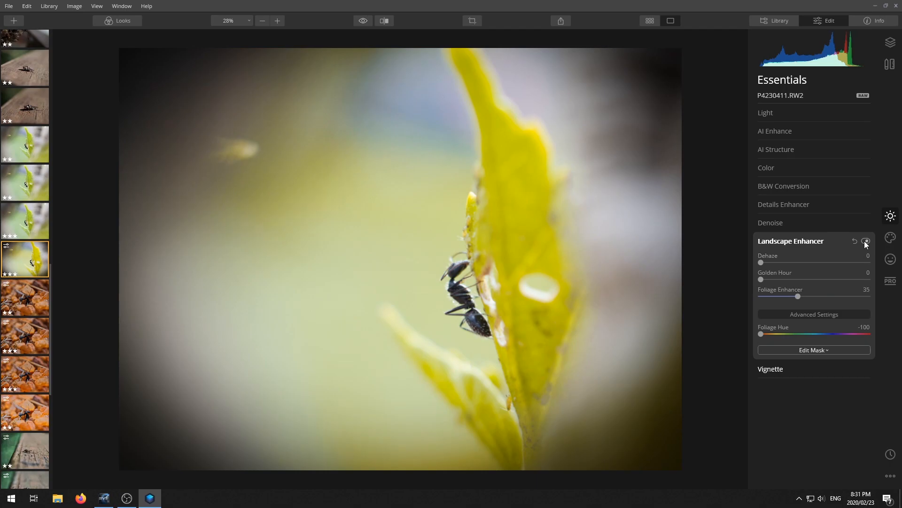
left_click(865, 241)
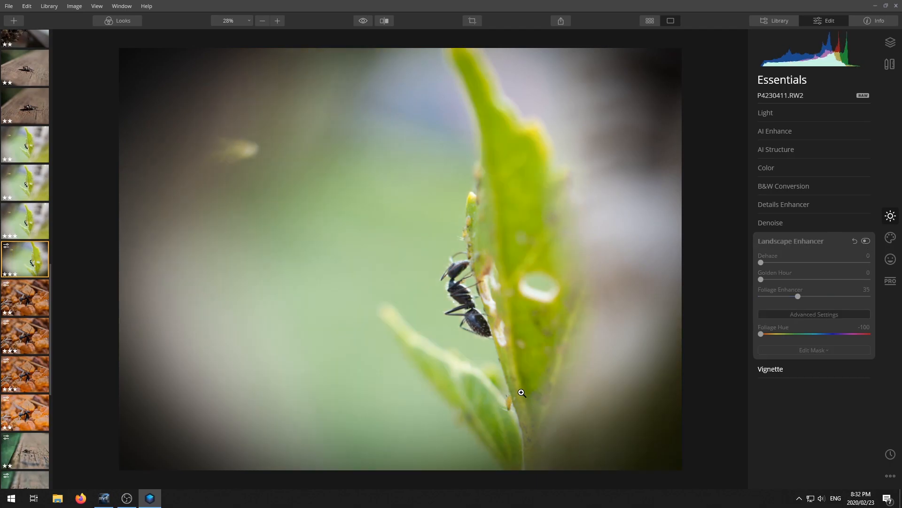
left_click(869, 241)
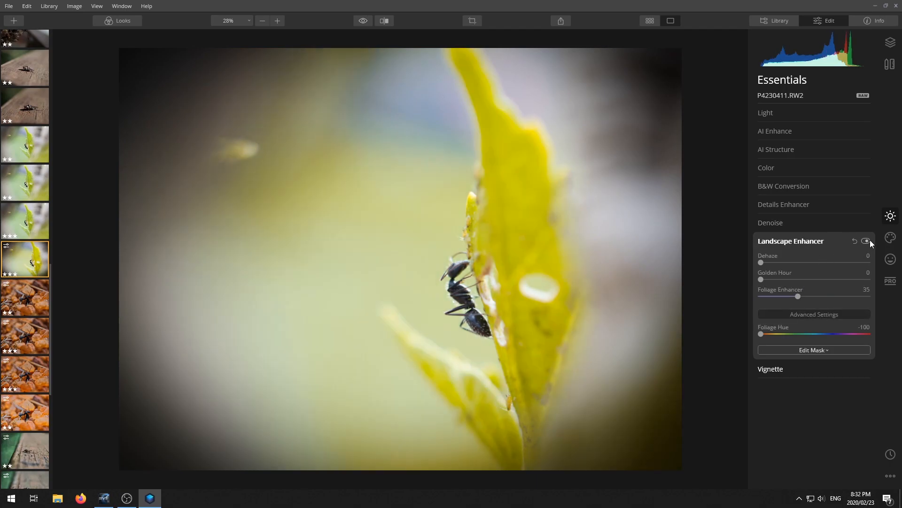
left_click(867, 241)
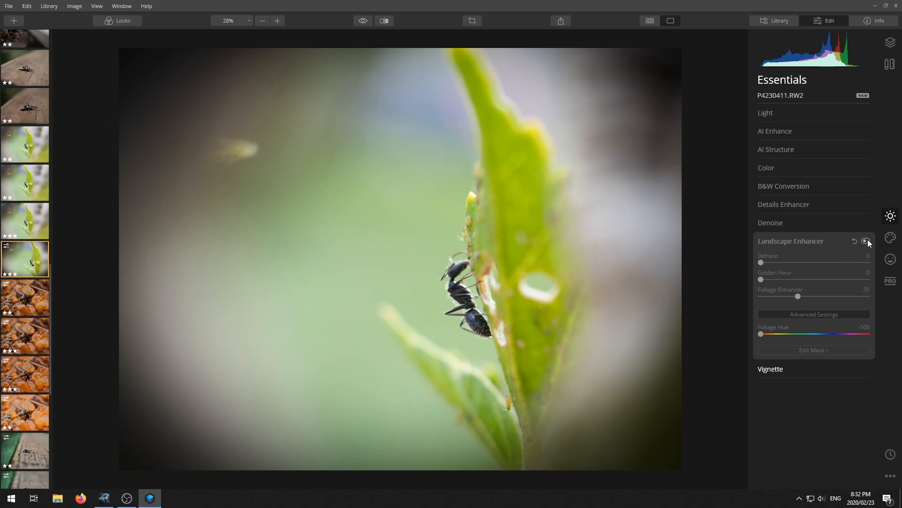
left_click(863, 243)
- Reset the Foliage Enhancer to 0 and set Dehaze to 52 in the Landscape Enhancer
double_click(797, 296)
left_click_drag(763, 263, 818, 262)
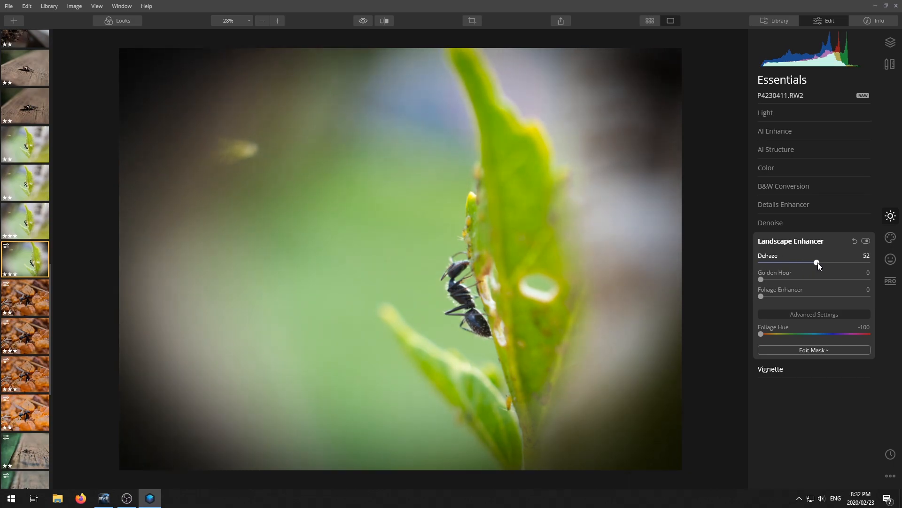
left_click(807, 241)
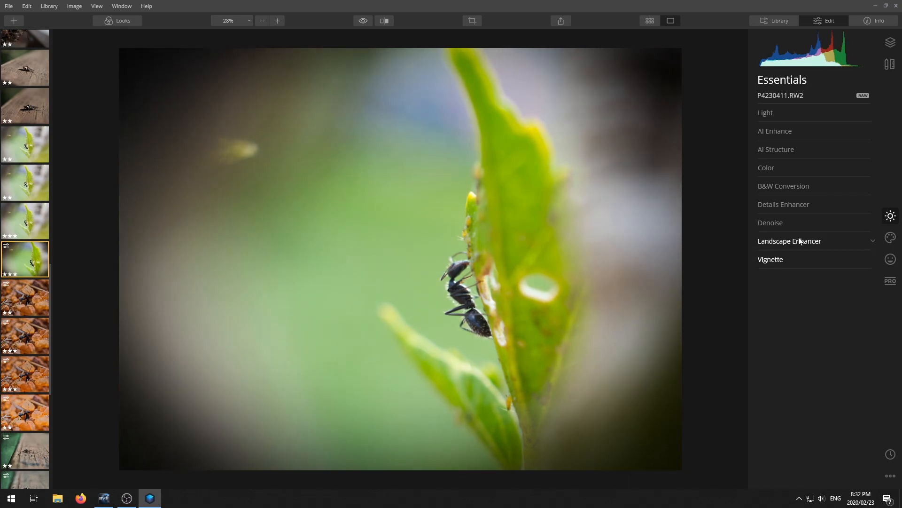
- Enhance the photo's details with Small Details 23, Medium Details 11, Large Details 15 and Sharpen 14
left_click(807, 206)
mouse_move(822, 227)
left_mouse_down()
mouse_move(823, 260)
mouse_move(827, 227)
left_mouse_up()
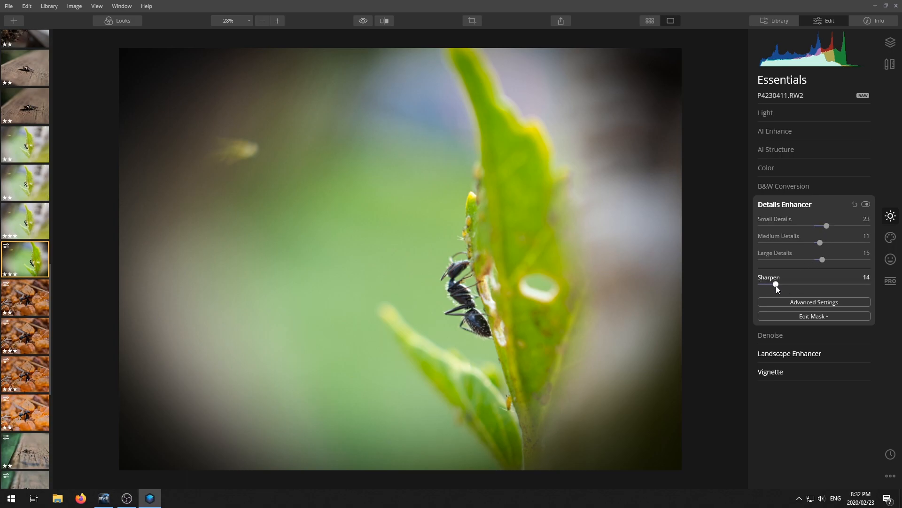
left_click(786, 204)
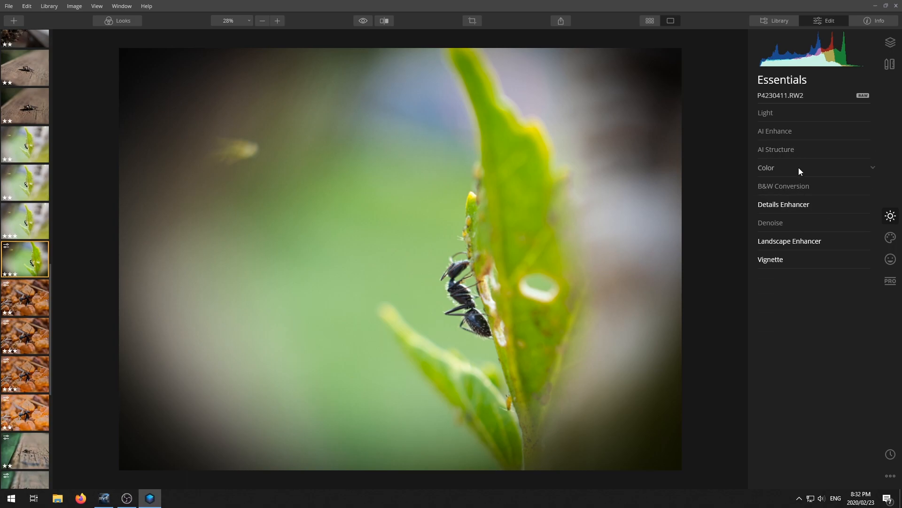
- Set the AI Structure Amount to 32 with Boost left at 0
left_click(797, 148)
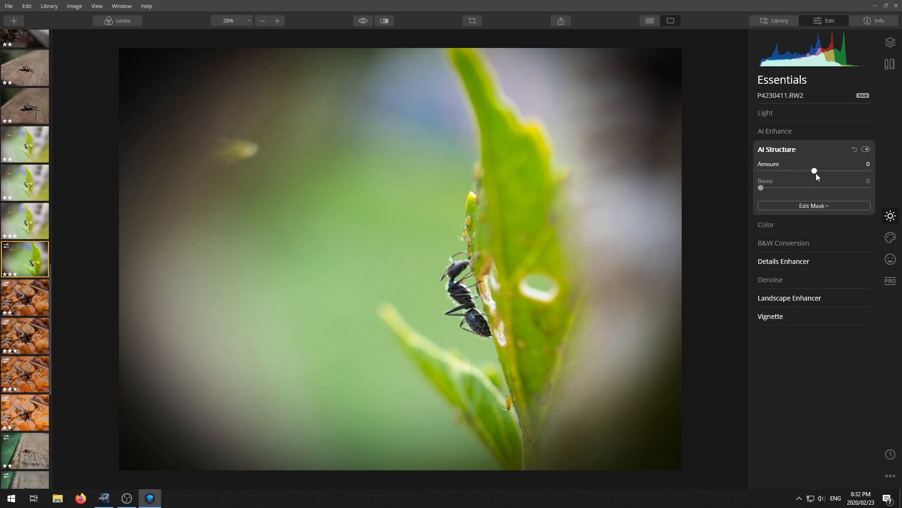
mouse_move(819, 171)
left_mouse_down()
mouse_move(895, 172)
mouse_move(819, 163)
mouse_move(831, 165)
left_mouse_up()
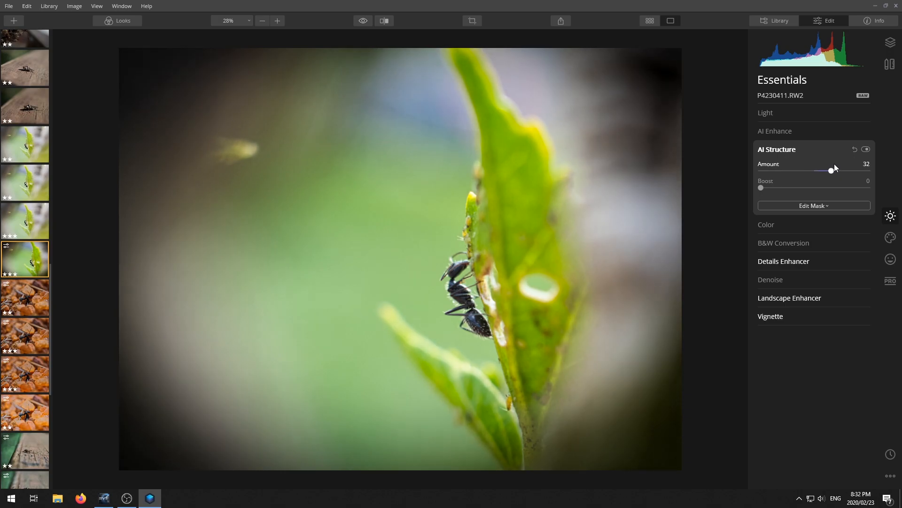
left_click(797, 151)
- Adjust the light with Highlights at -100 and Shadows at 29, keeping Smart Contrast at 0
left_click(788, 111)
left_click(816, 208)
left_click_drag(817, 210, 749, 221)
double_click(806, 208)
mouse_move(814, 242)
left_mouse_down()
mouse_move(805, 242)
mouse_move(826, 242)
left_mouse_up()
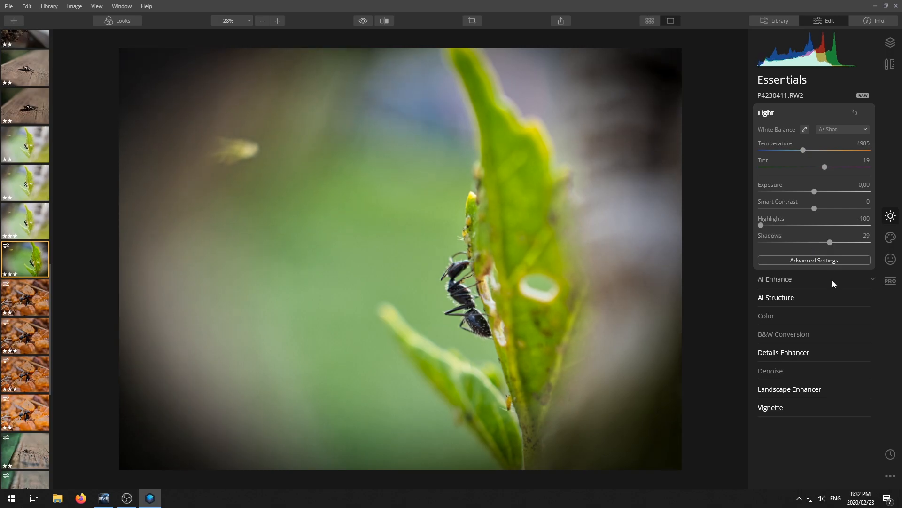
- Load the custom LUT file "mine" as the photo's colour style
left_click(889, 237)
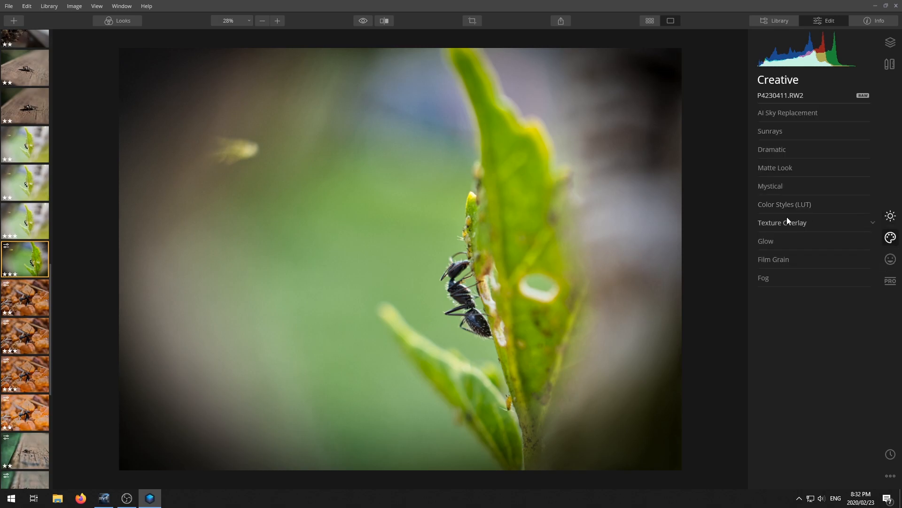
left_click(799, 204)
left_click(838, 224)
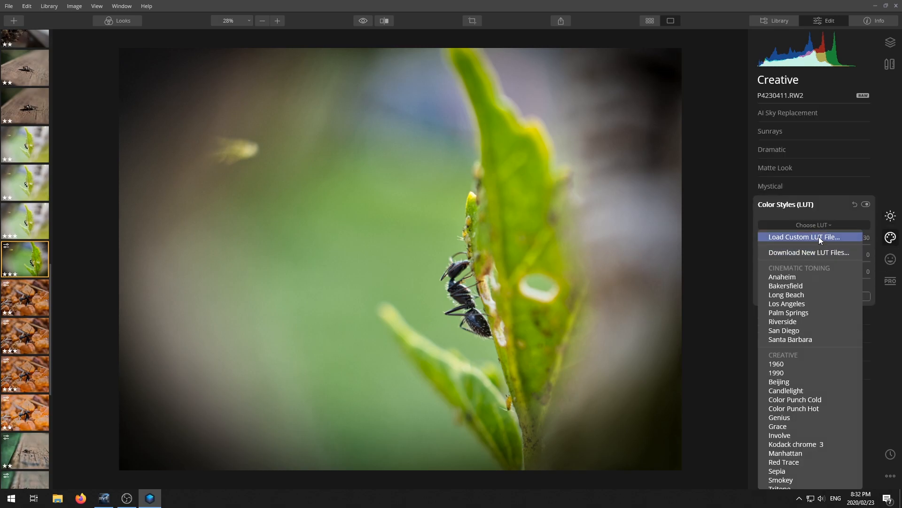
left_click(818, 235)
double_click(428, 86)
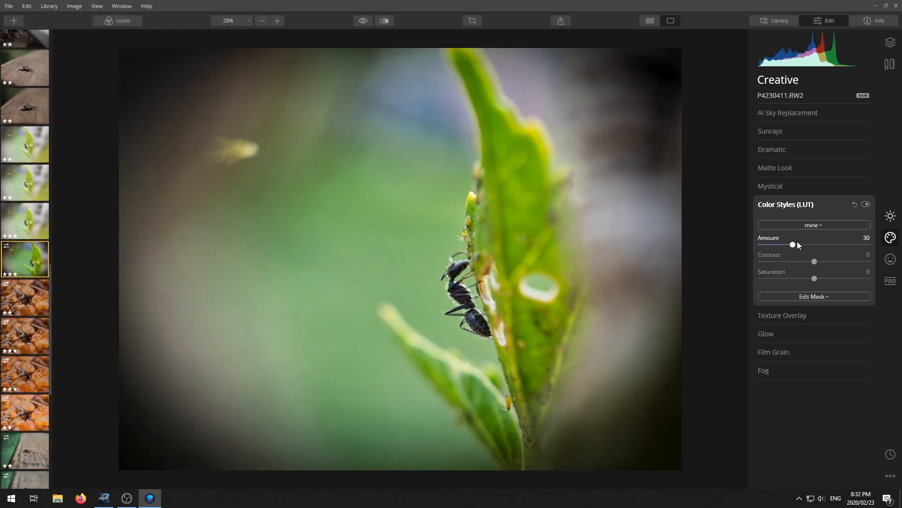
- Compare the photo without the LUT, then set its Amount to 62, Contrast to 22 and Saturation to -6
left_click(866, 204)
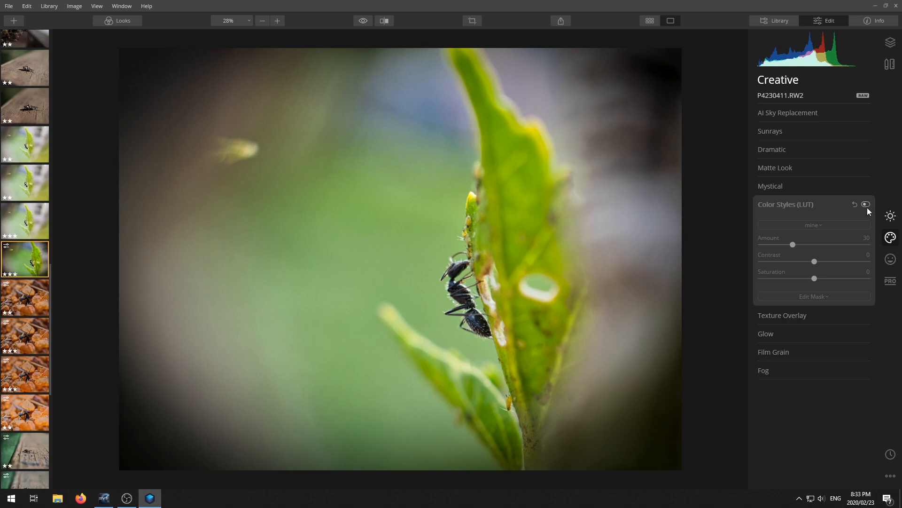
left_click(867, 204)
left_click_drag(794, 244, 828, 243)
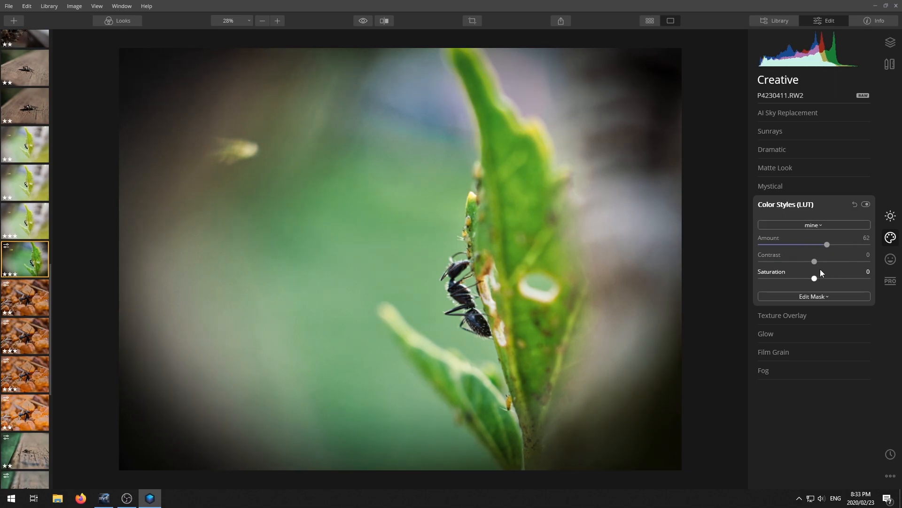
left_click_drag(844, 261, 812, 280)
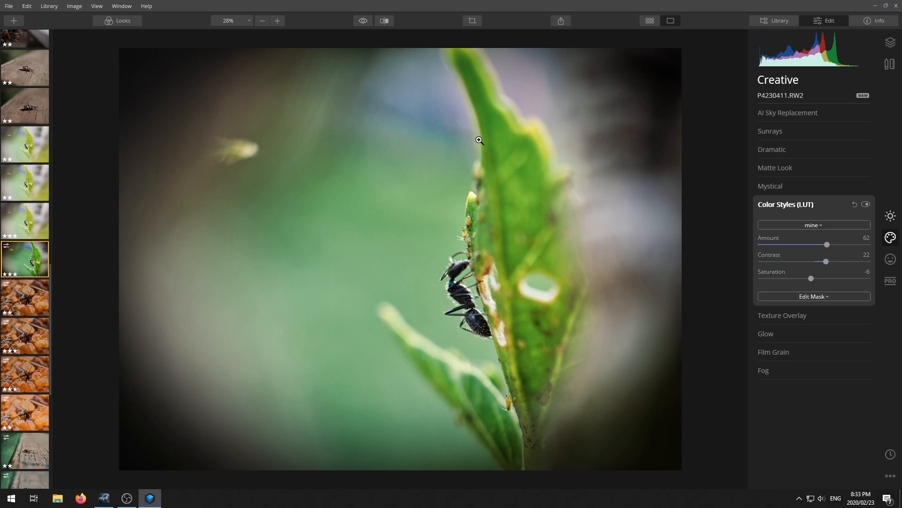
left_click(812, 204)
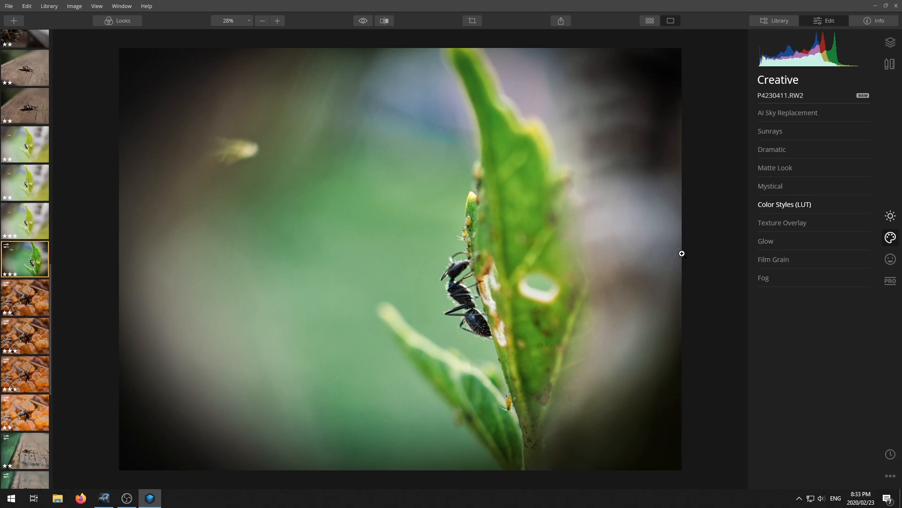
- Apply a slight Dramatic effect to the ant photo
left_click(788, 150)
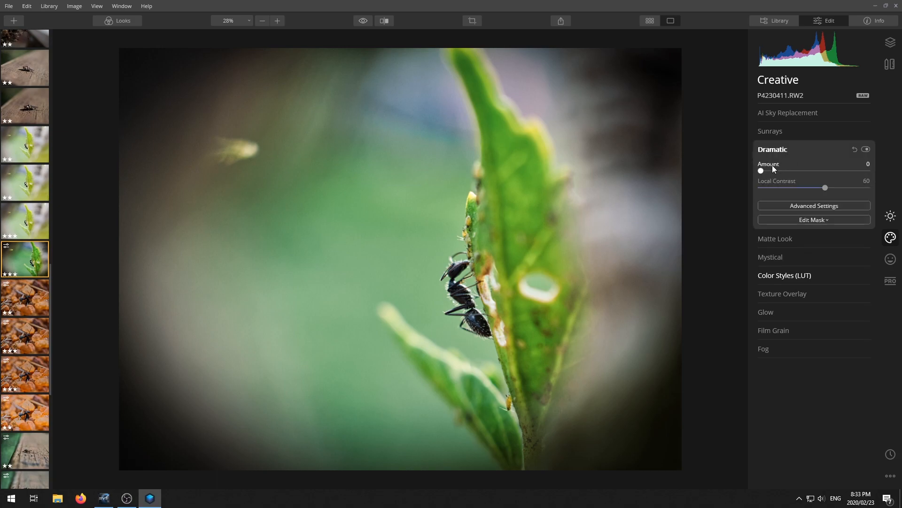
left_click_drag(767, 172, 774, 168)
left_click(768, 150)
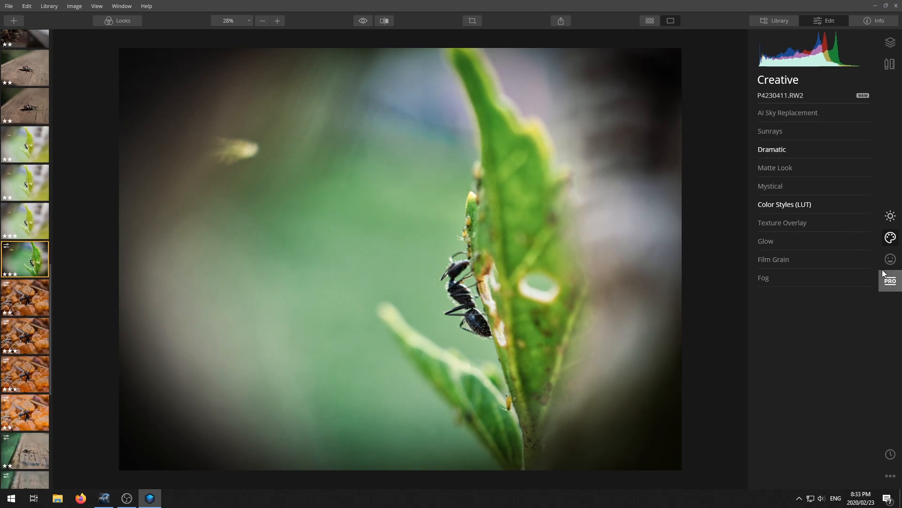
left_click(892, 262)
left_click(789, 170)
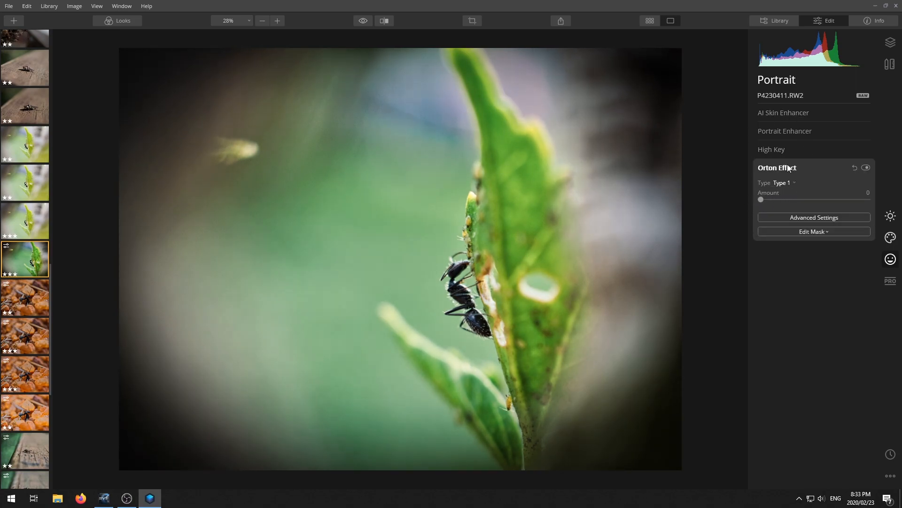
left_click(762, 169)
- Set the Adjustable Gradient's Highlights to -45 for both the top and bottom areas, and compare the photo with and without the gradient
left_click(891, 281)
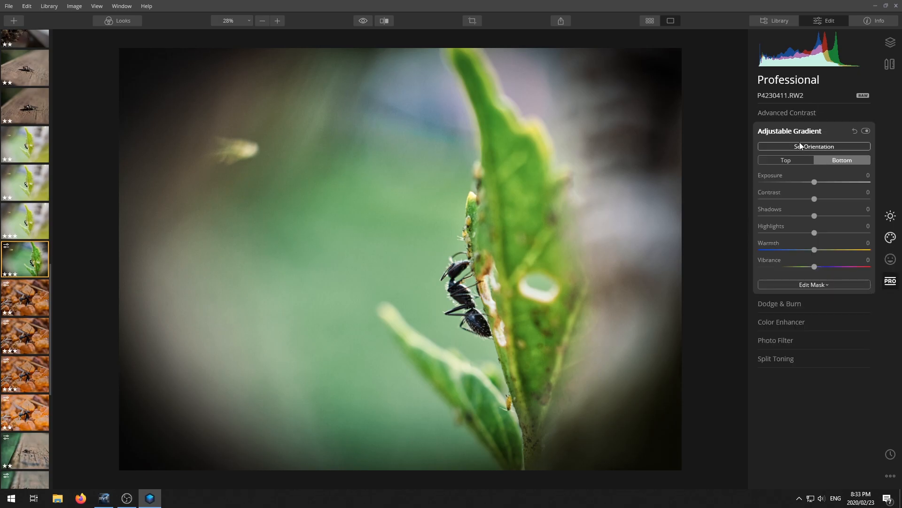
left_click(786, 161)
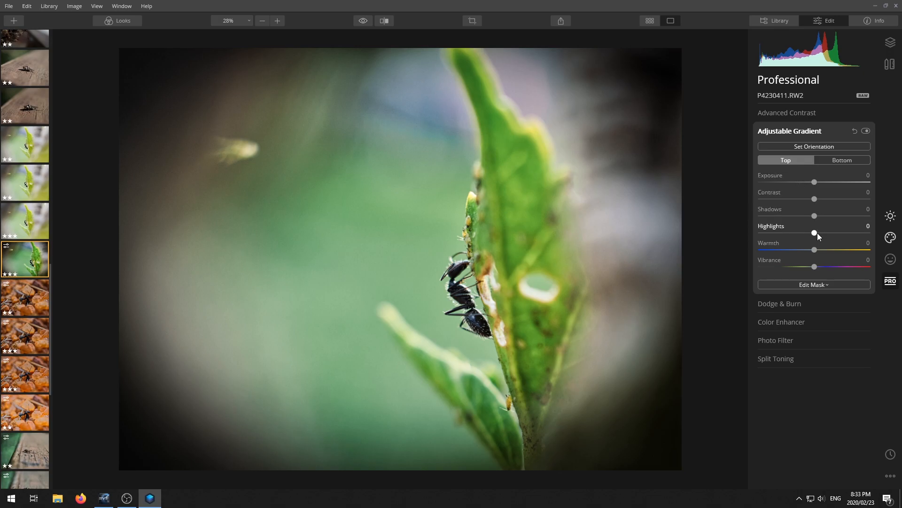
left_click_drag(815, 233, 785, 235)
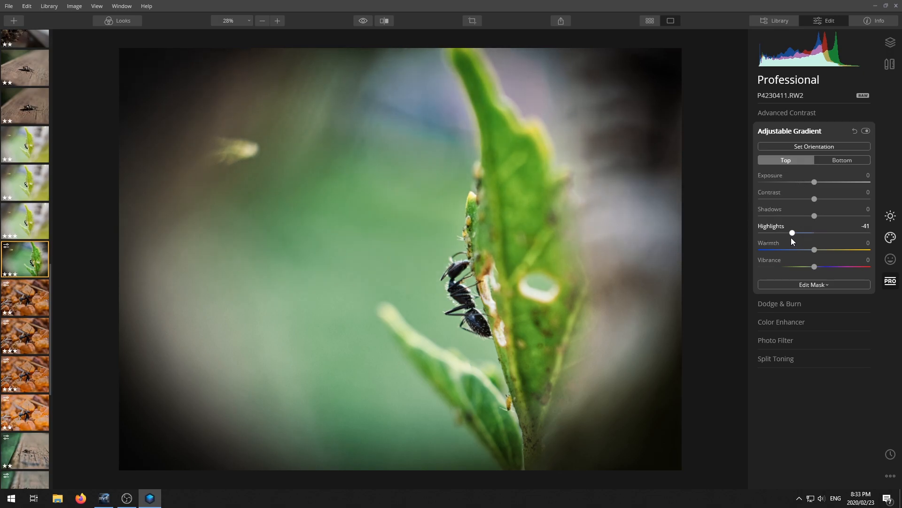
left_click(840, 160)
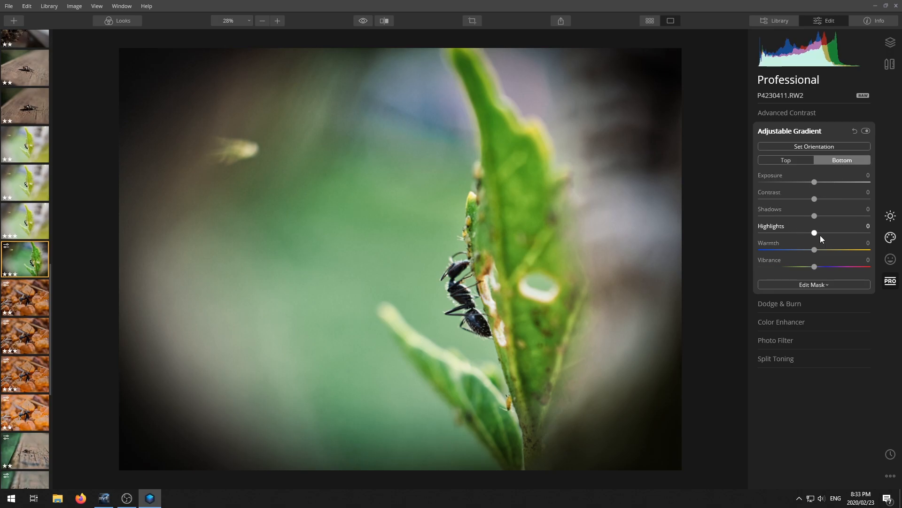
left_click_drag(816, 234, 791, 236)
left_click(865, 130)
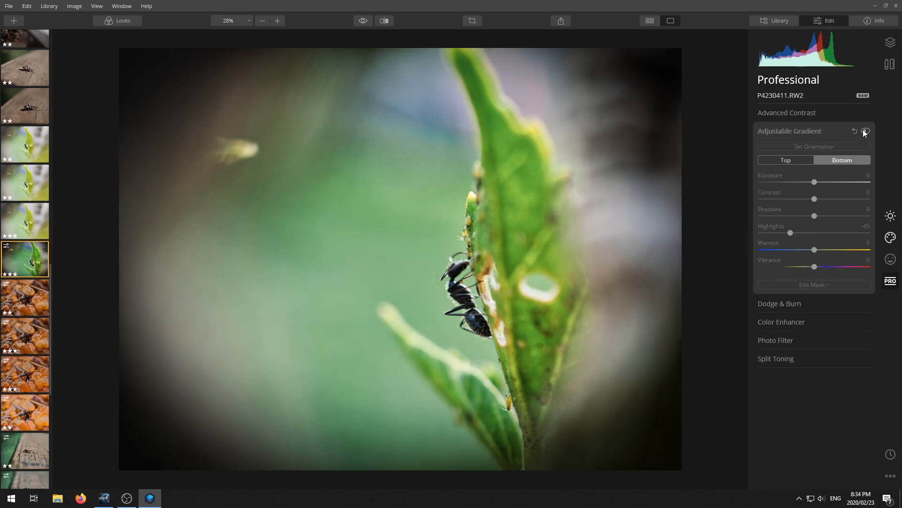
left_click(865, 131)
- Set the Adjustable Gradient's Contrast to 18 for the top area and 15 for the bottom area
left_click(801, 160)
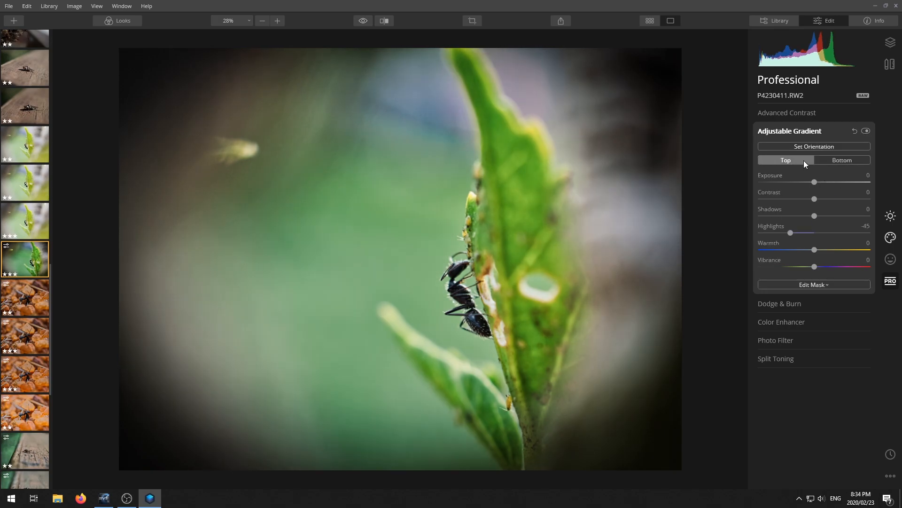
mouse_move(816, 200)
left_mouse_down()
mouse_move(824, 200)
mouse_move(816, 202)
left_mouse_up()
left_click(832, 161)
left_click_drag(816, 199, 825, 197)
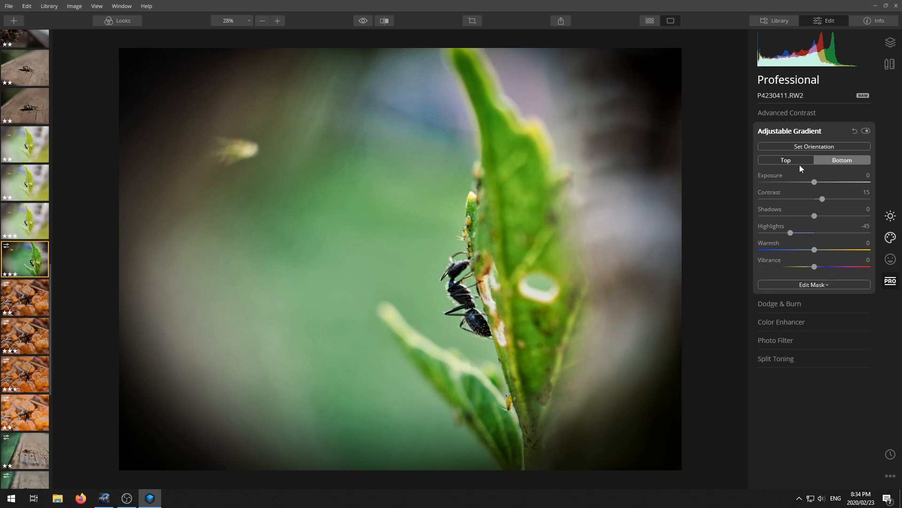
left_click(800, 159)
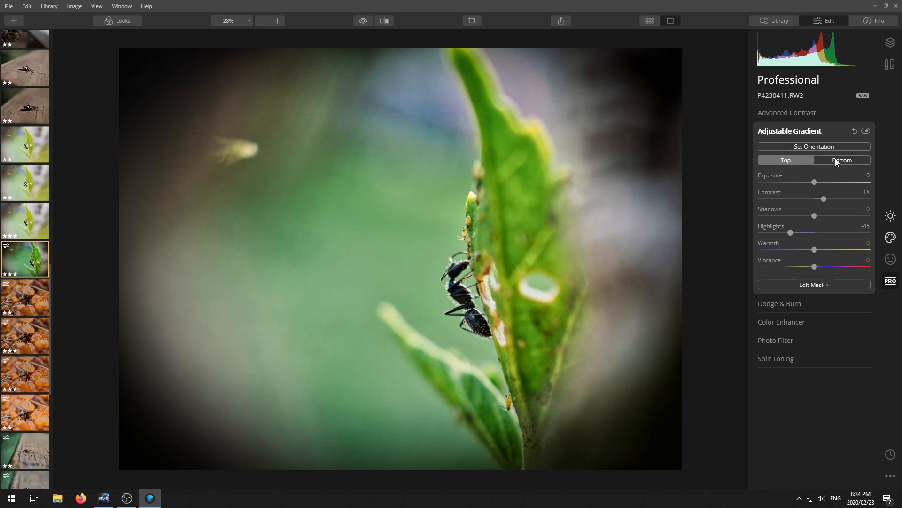
- Apply Advanced Contrast with Highlights Contrast at 75, Midtones Contrast at 21 and Shadows Contrast at 33
left_click(797, 132)
left_click(811, 115)
left_click_drag(810, 134, 841, 134)
mouse_move(796, 173)
left_mouse_down()
mouse_move(770, 168)
mouse_move(782, 175)
left_mouse_up()
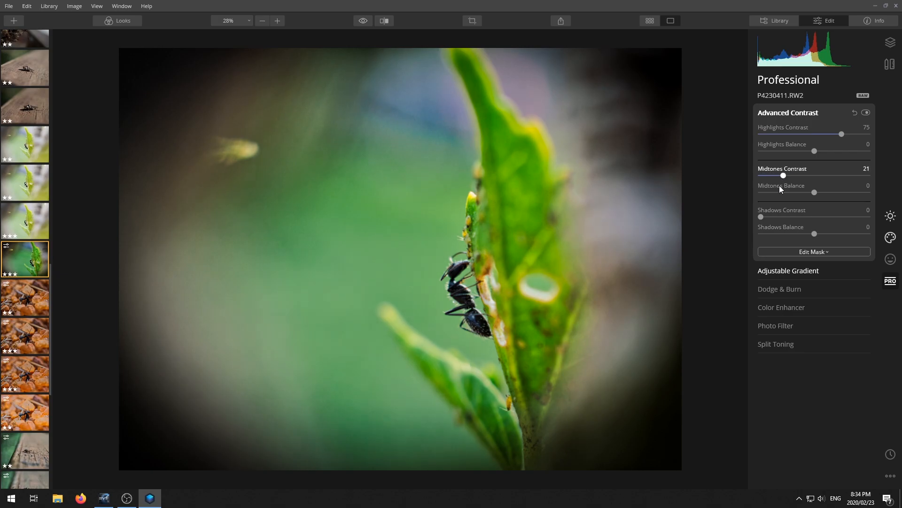
left_click_drag(761, 216, 790, 214)
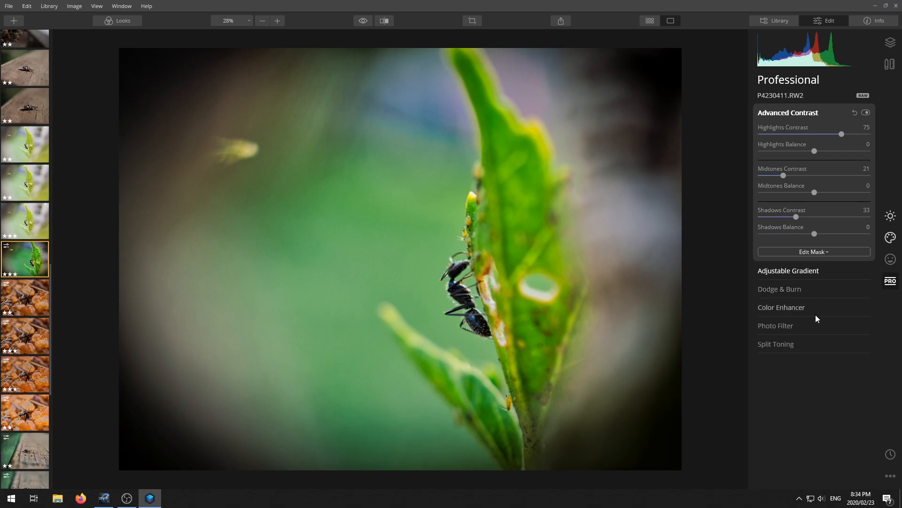
- Try the Dodge & Burn darkening brush on the photo at size 100 and 50% strength, and switch the effect off
left_click(792, 289)
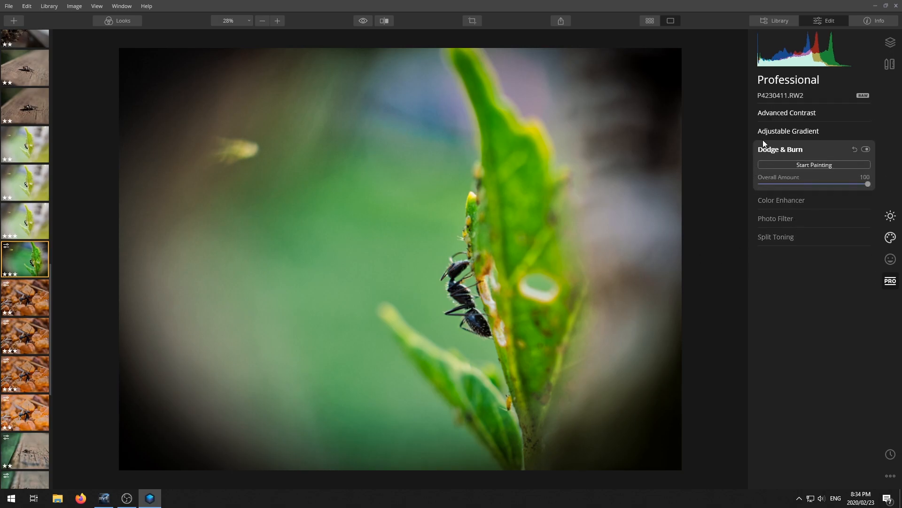
left_click(824, 165)
left_click(363, 37)
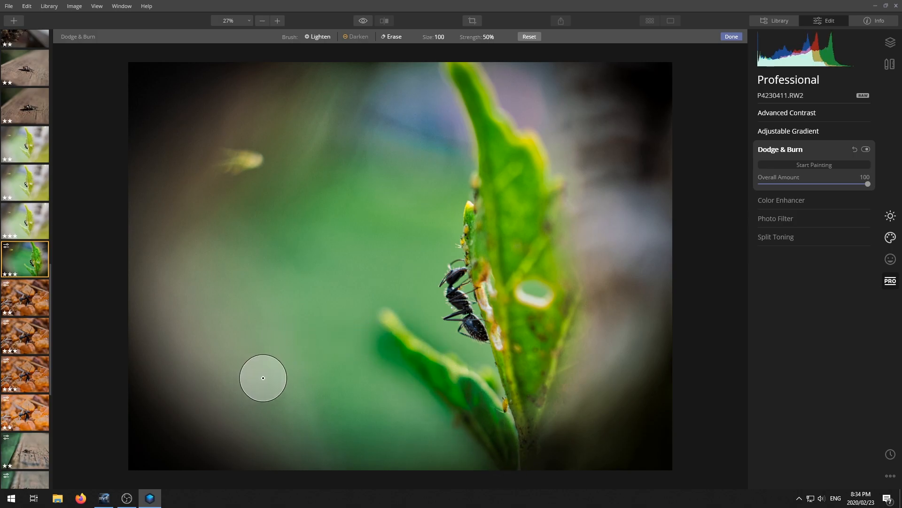
left_click(866, 149)
left_click(731, 36)
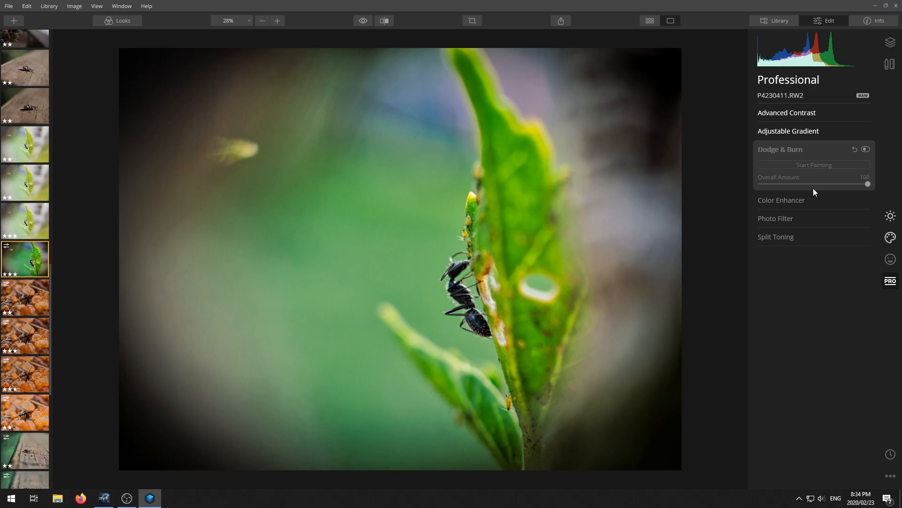
- Compare the edited ant photo with the original
left_click(363, 21)
left_click(363, 21)
left_click(362, 22)
left_click(363, 22)
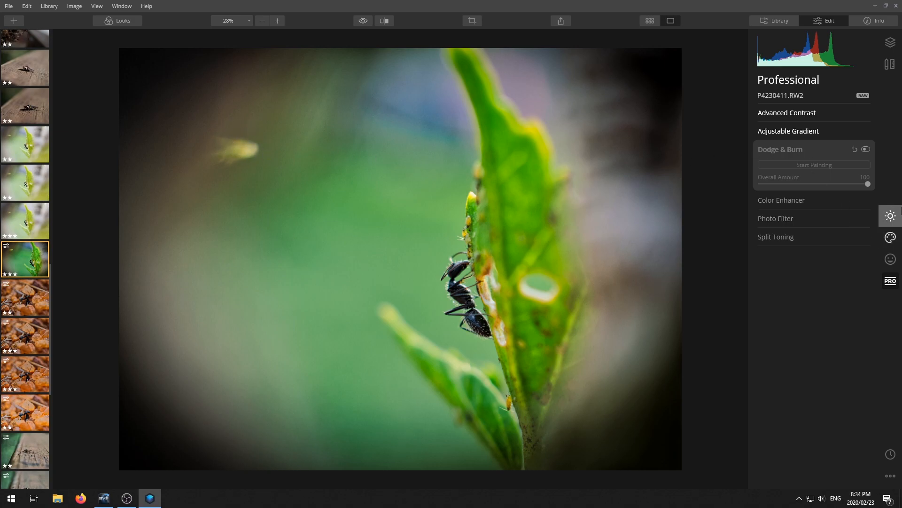
- Erase the blurred yellow speck and its remaining traces from the background with a size 20 eraser
left_click(900, 213)
left_click(828, 128)
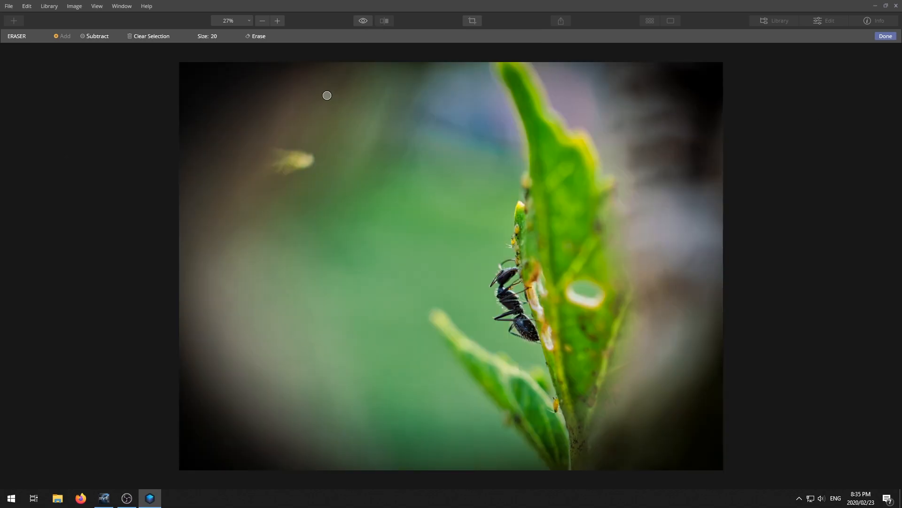
mouse_move(315, 154)
left_mouse_down()
mouse_move(277, 150)
mouse_move(313, 156)
mouse_move(305, 164)
mouse_move(272, 164)
mouse_move(306, 160)
mouse_move(287, 167)
mouse_move(313, 159)
left_mouse_up()
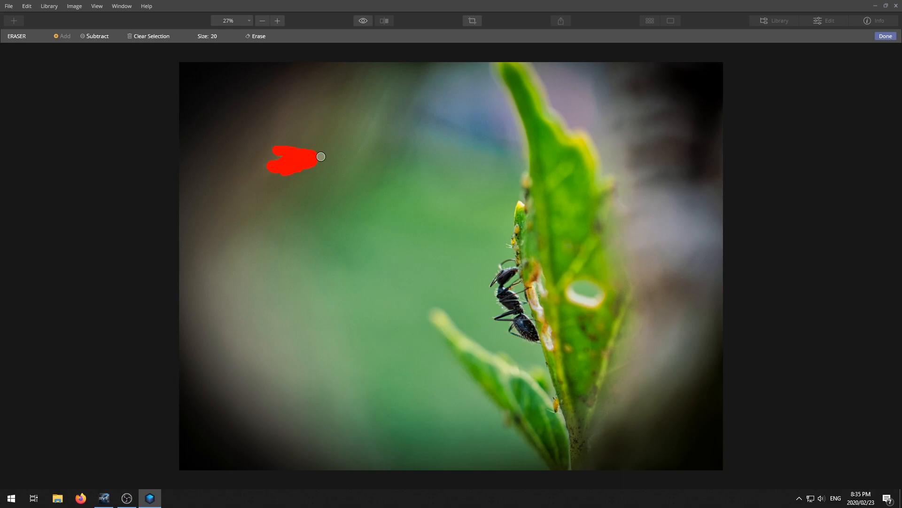
left_click(885, 36)
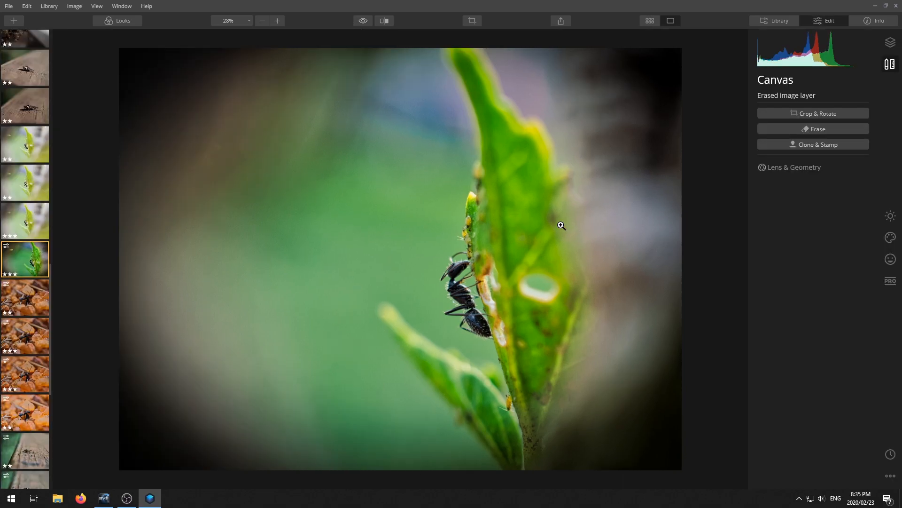
left_click(814, 129)
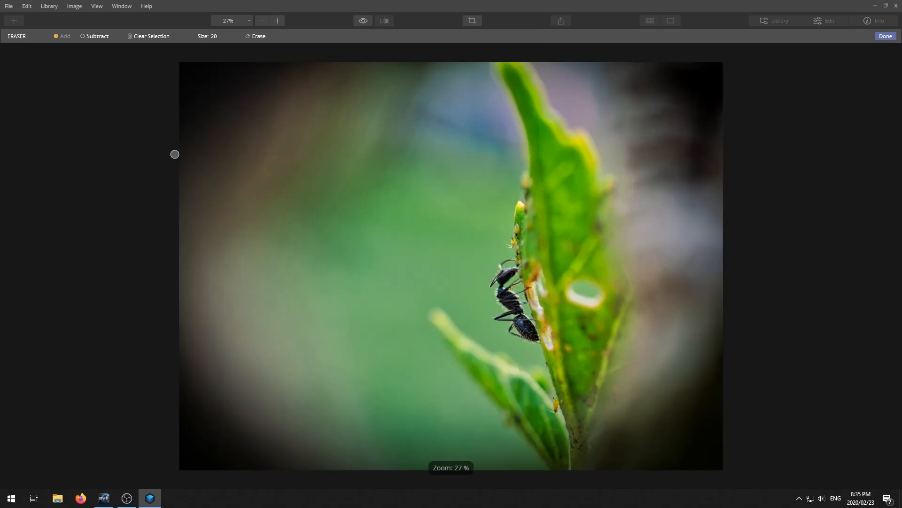
mouse_move(280, 157)
left_mouse_down()
mouse_move(264, 168)
mouse_move(272, 177)
left_mouse_up()
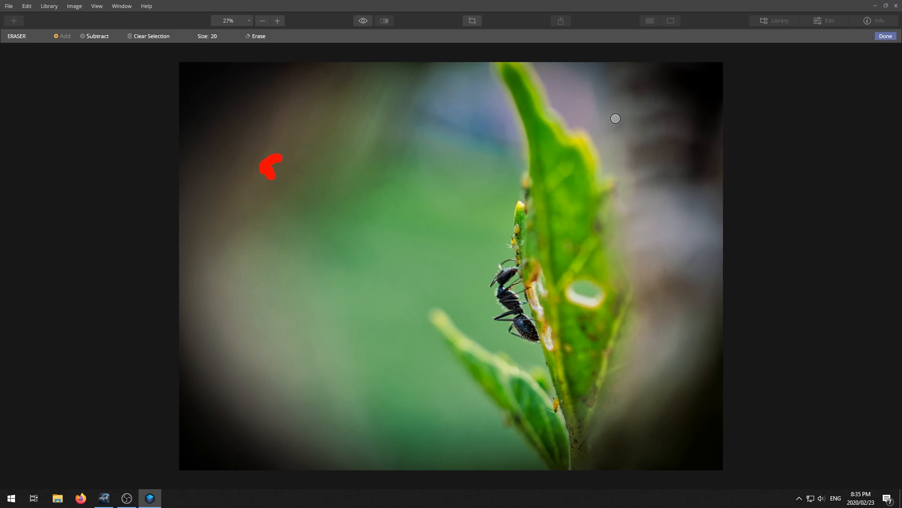
left_click(886, 36)
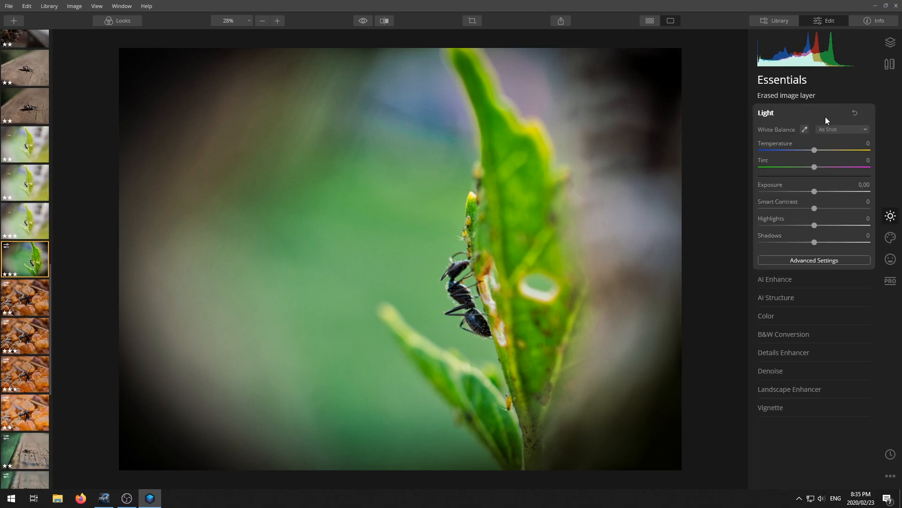
- Fine-tune the light on the erased image layer, and set its Color Saturation to -21 and Vibrance to -18
left_click_drag(816, 208, 824, 244)
left_click(800, 311)
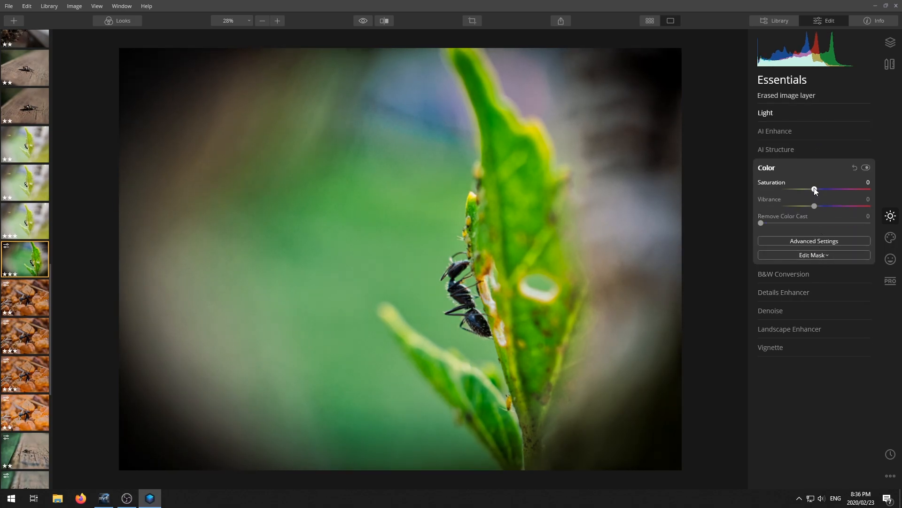
mouse_move(815, 189)
left_mouse_down()
mouse_move(798, 190)
mouse_move(809, 206)
left_mouse_up()
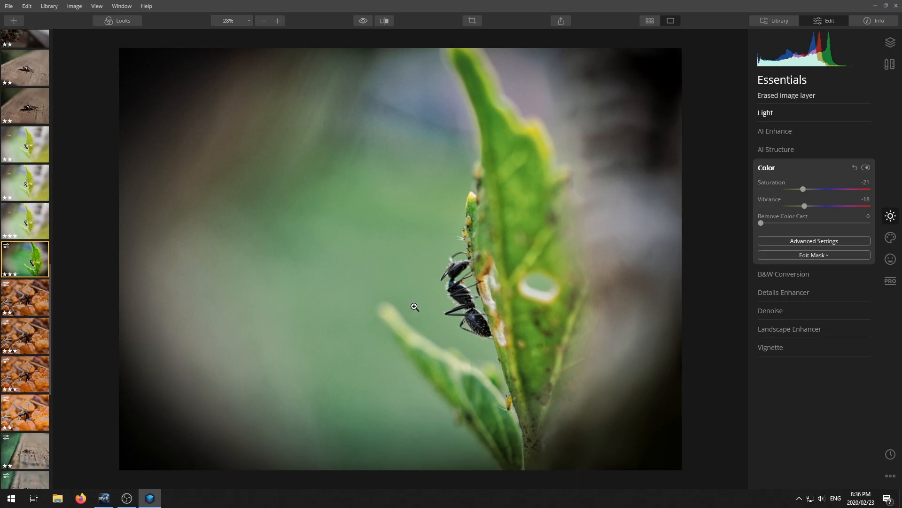
- Try Denoise with Luminosity Denoise at 71, Color Denoise at 72 and Boost at 73, and switch the effect off
left_click(823, 307)
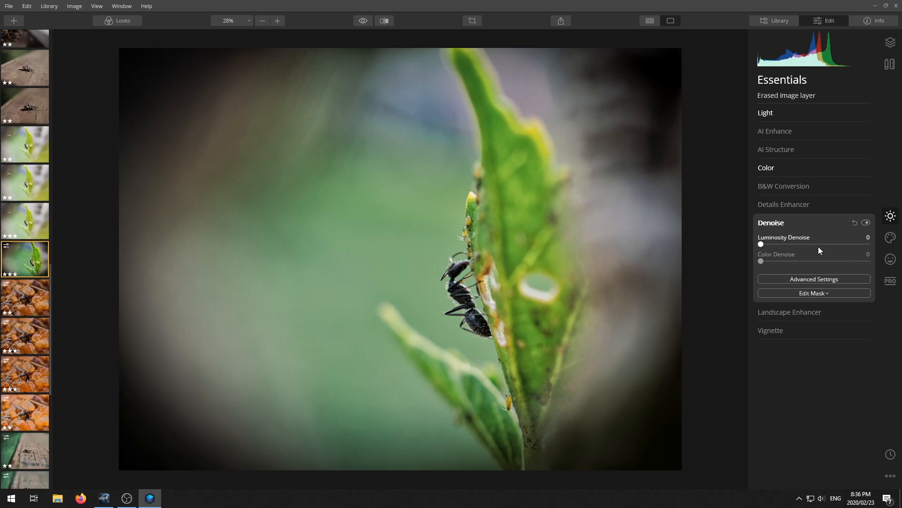
left_click(815, 280)
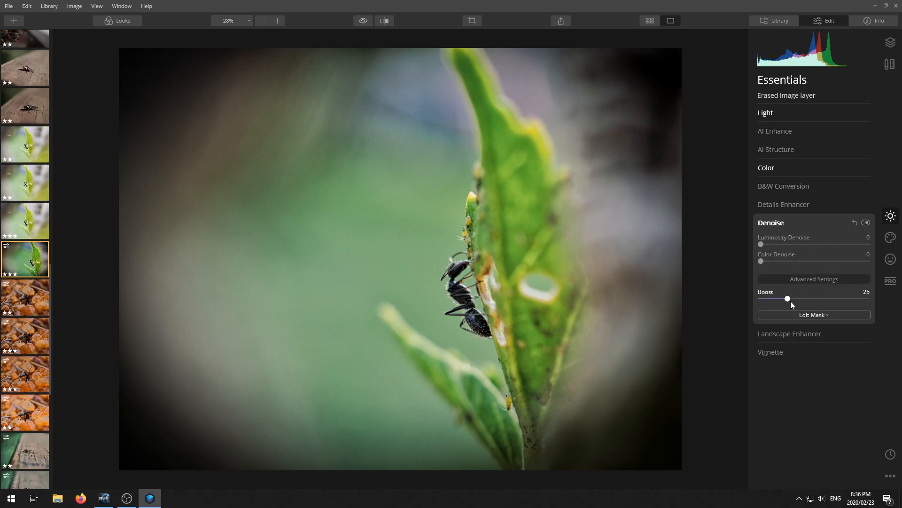
left_click(836, 244)
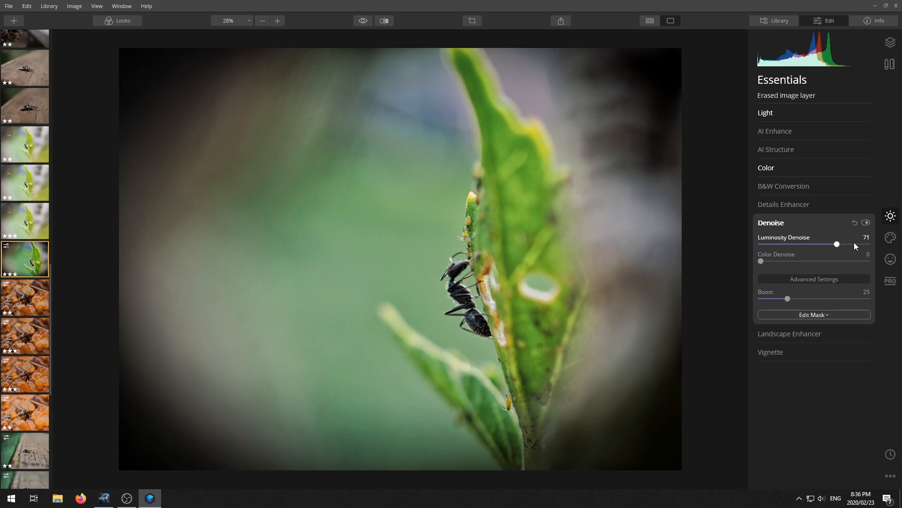
left_click(838, 261)
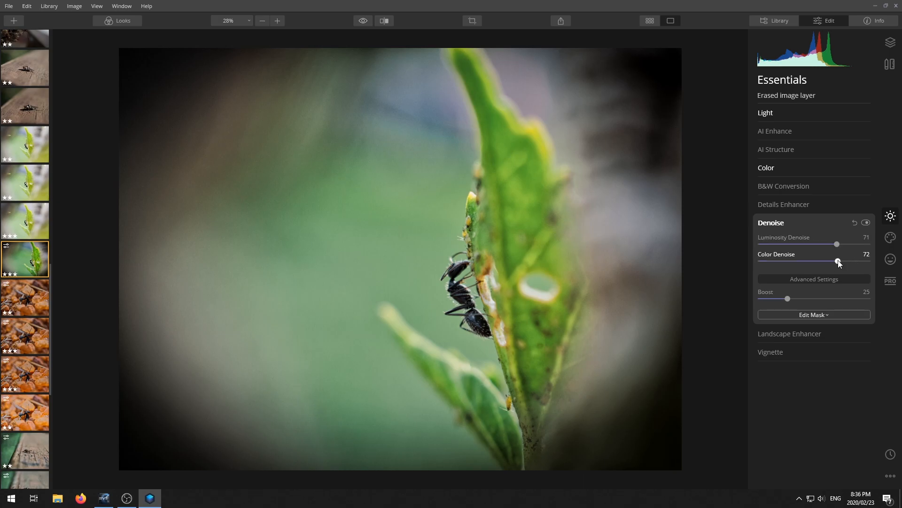
left_click(839, 299)
left_click(868, 222)
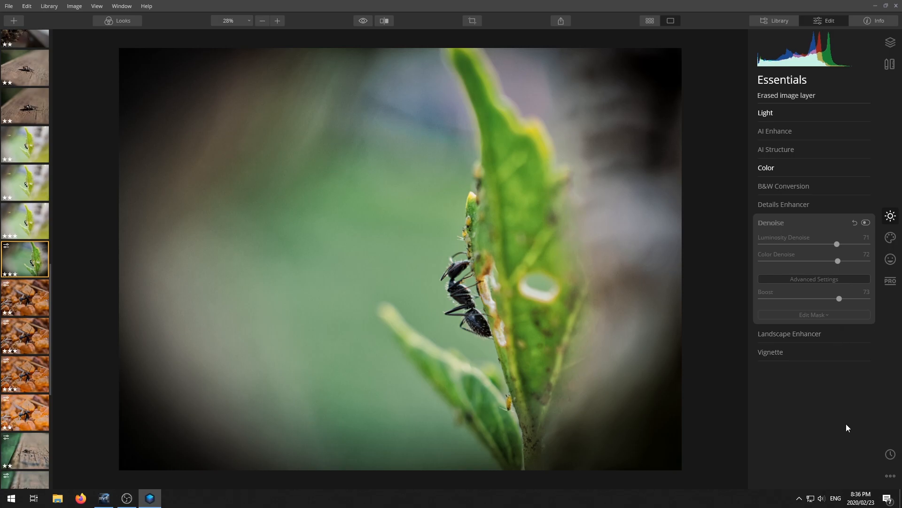
left_click(799, 222)
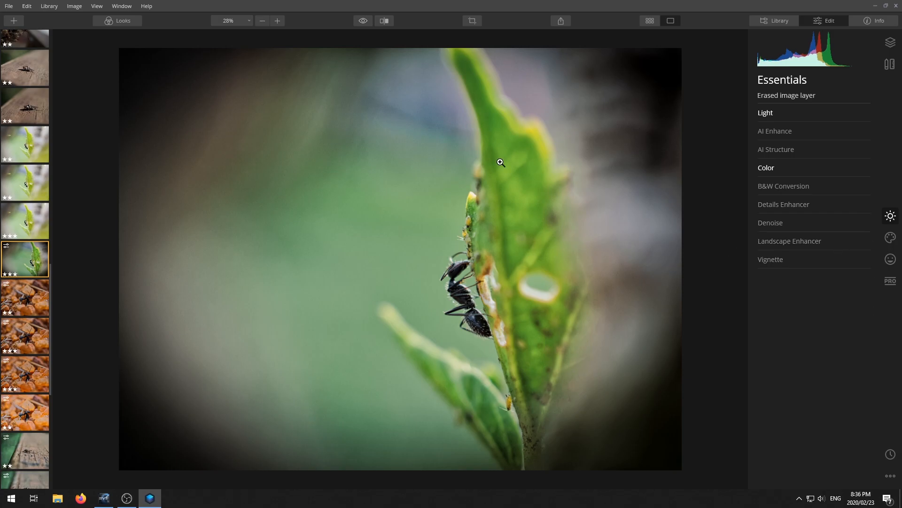
- Check the finished edit against the original photo by switching repeatedly between the before and after views
left_click(363, 22)
left_click(363, 21)
left_click(363, 21)
left_click(362, 21)
left_click(363, 20)
left_click(363, 20)
left_click(363, 21)
left_click(362, 21)
- Export the photo to the Desktop as a PNG named P4230411 with medium sharpening and sRGB colour, resized to 2048 pixels
right_click(480, 229)
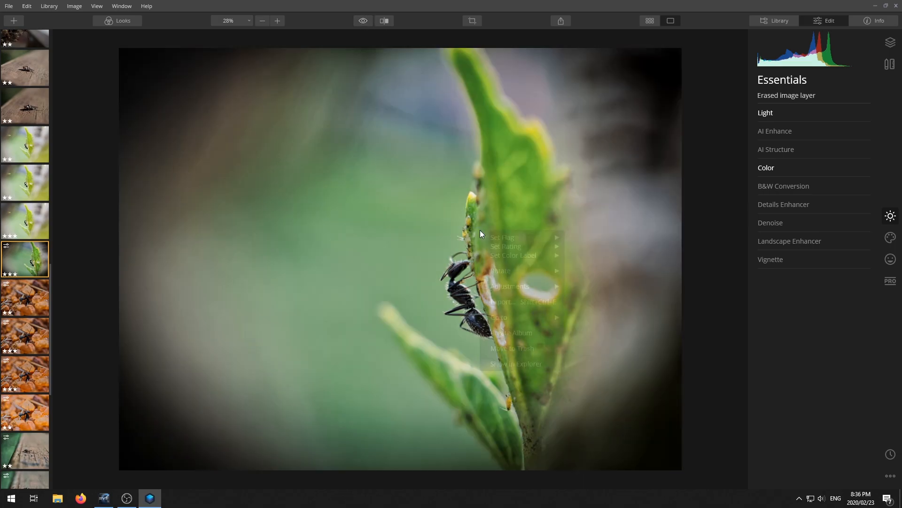
left_click(526, 302)
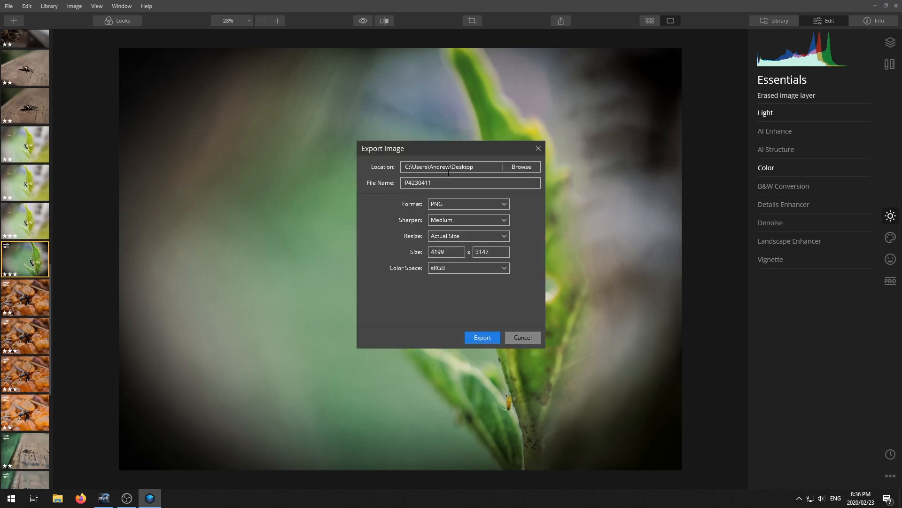
left_click(456, 235)
left_click(454, 255)
type("2048")
left_click(483, 335)
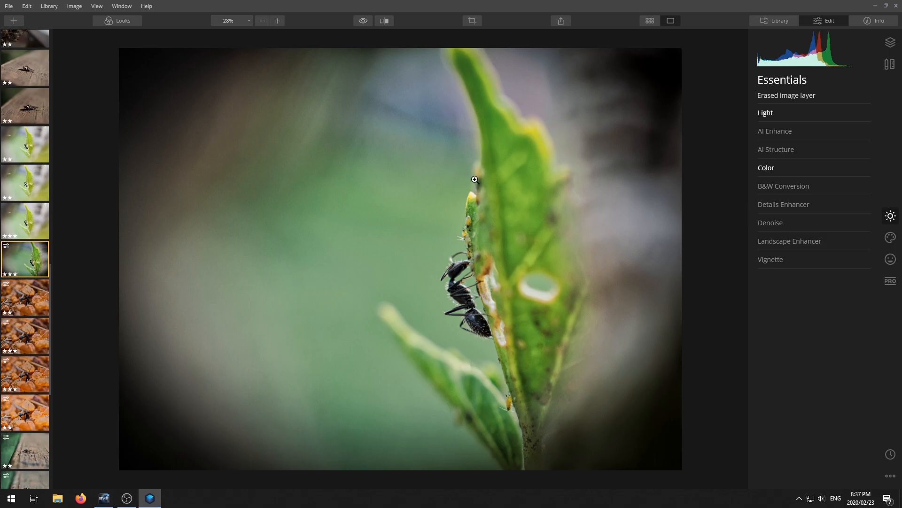
- Copy the adjustments of the finished ant-on-leaf photo
right_click(376, 200)
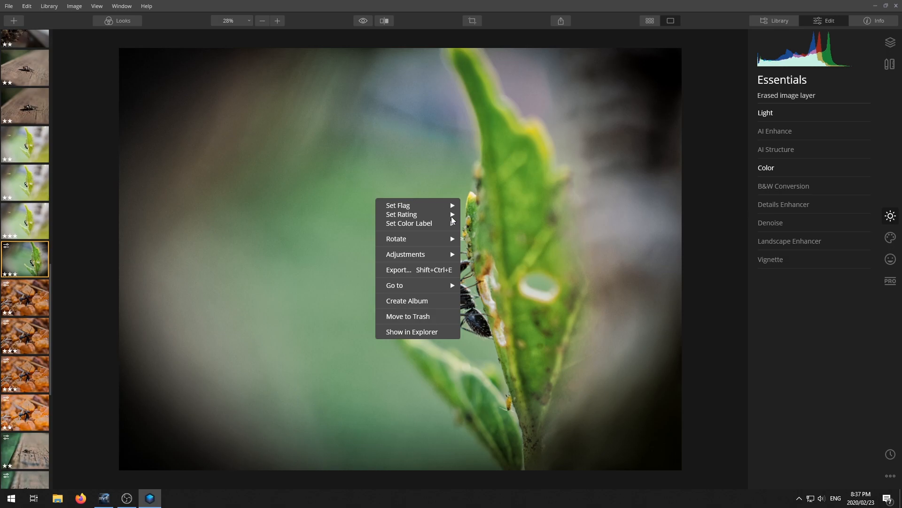
mouse_move(455, 259)
left_click(502, 273)
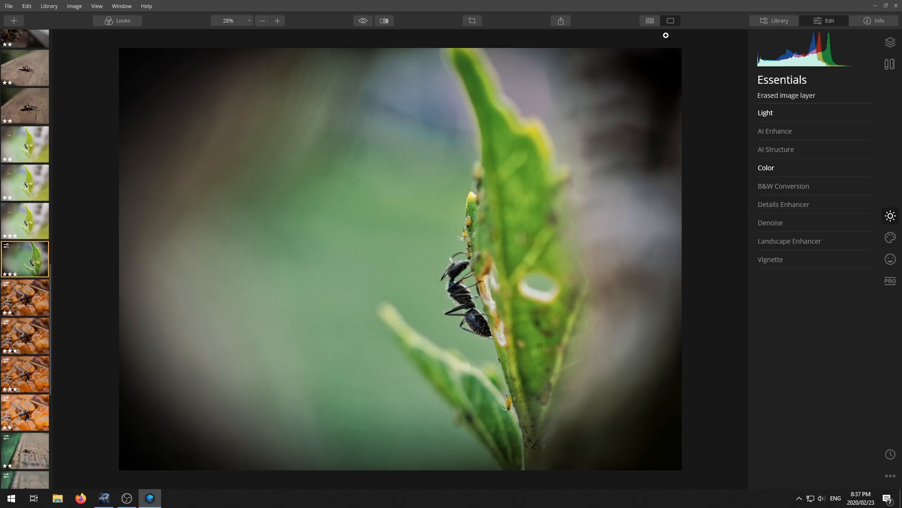
- Paste the copied adjustments onto the neighbouring unedited three-star ant-on-leaf photo and open it for editing
left_click(650, 21)
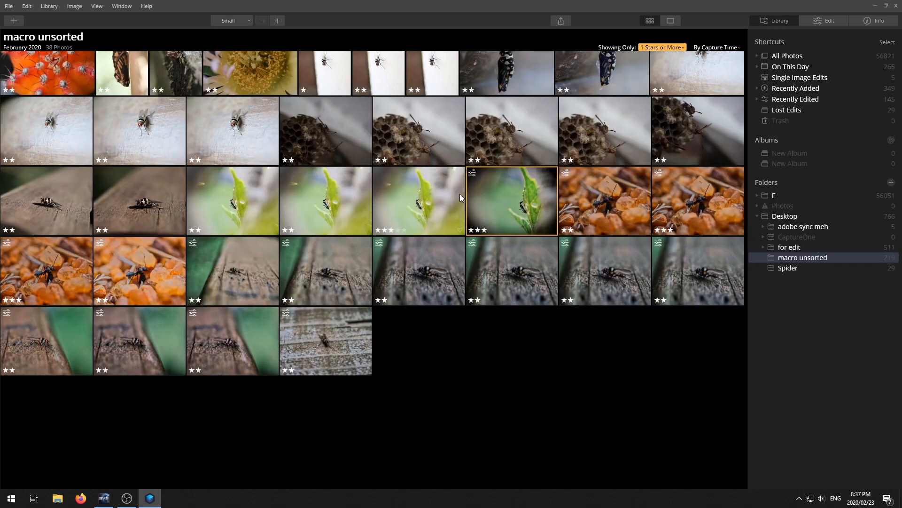
left_click(413, 200)
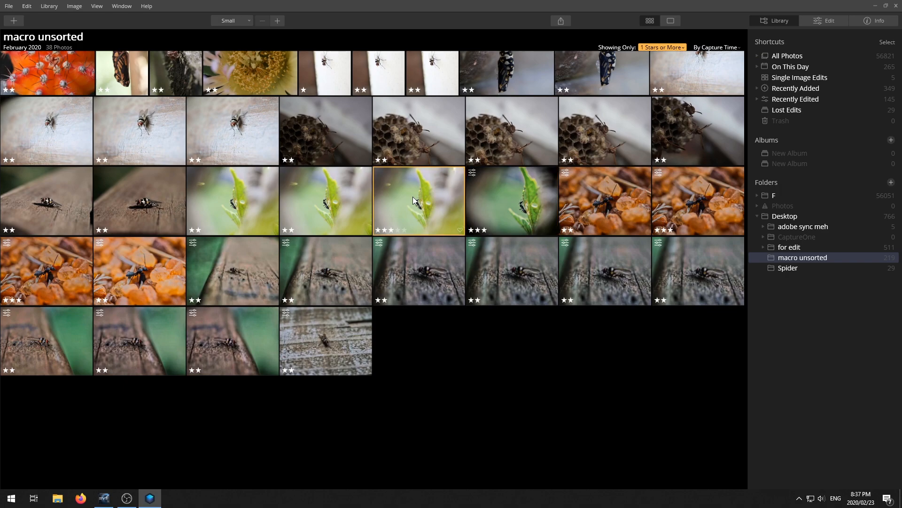
right_click(412, 196)
mouse_move(478, 254)
left_click(540, 281)
double_click(419, 211)
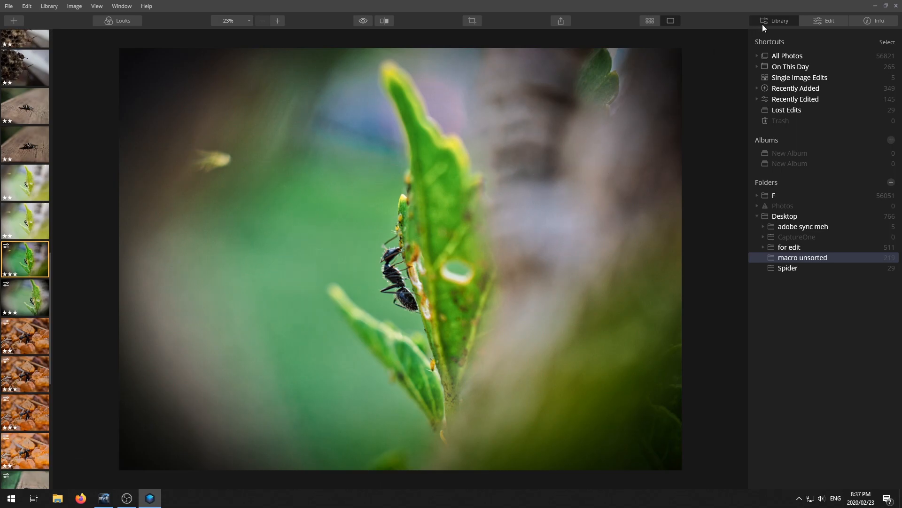
left_click(826, 21)
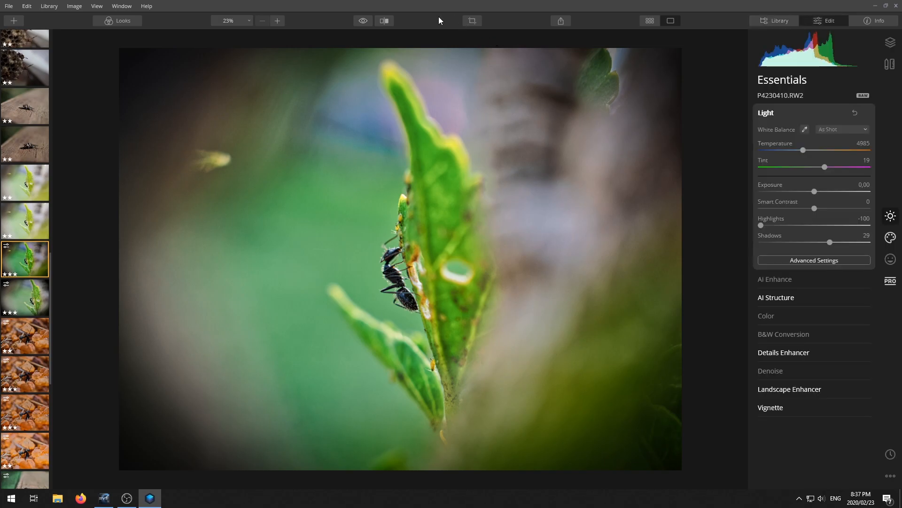
- Reset all adjustments on the first three-star photo of the ant on orange stones and open it for editing
key("g")
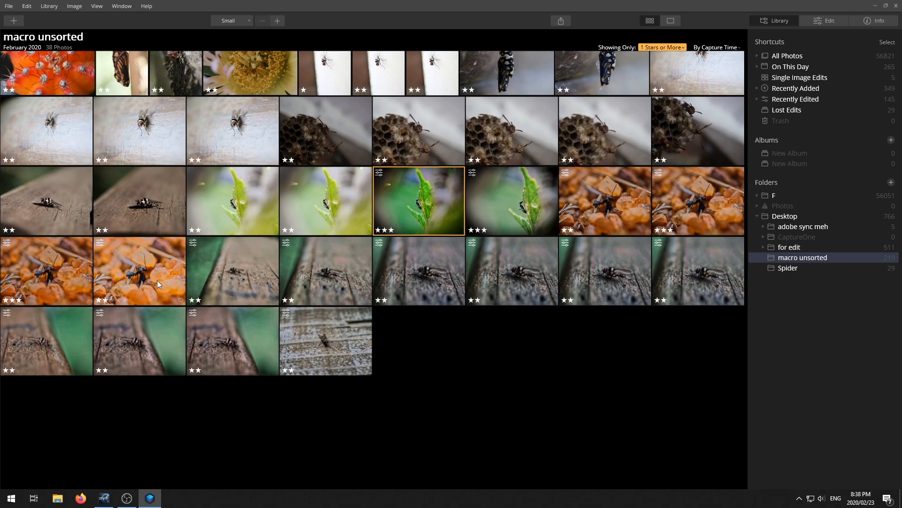
right_click(694, 195)
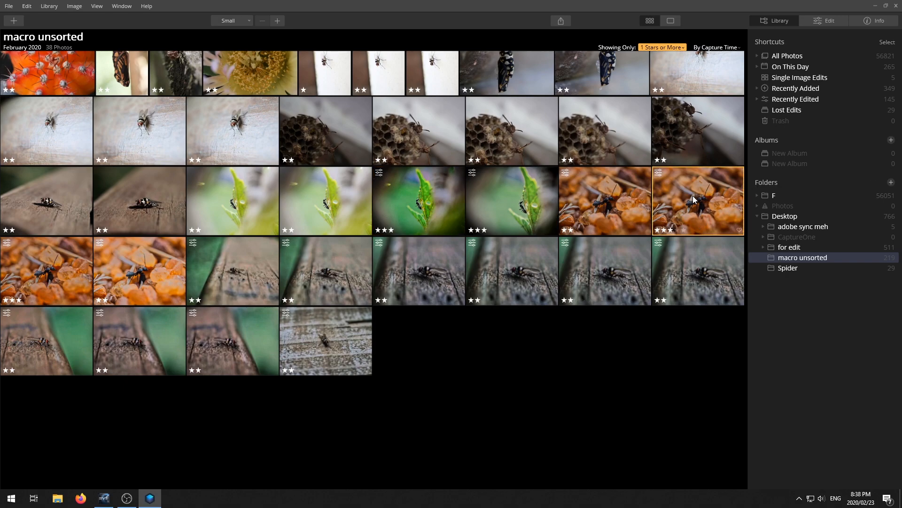
mouse_move(739, 250)
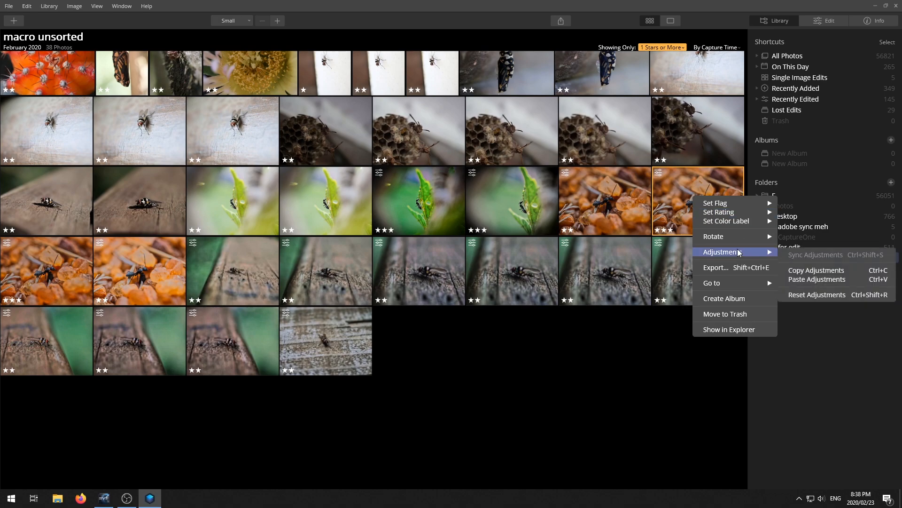
left_click(844, 298)
double_click(698, 199)
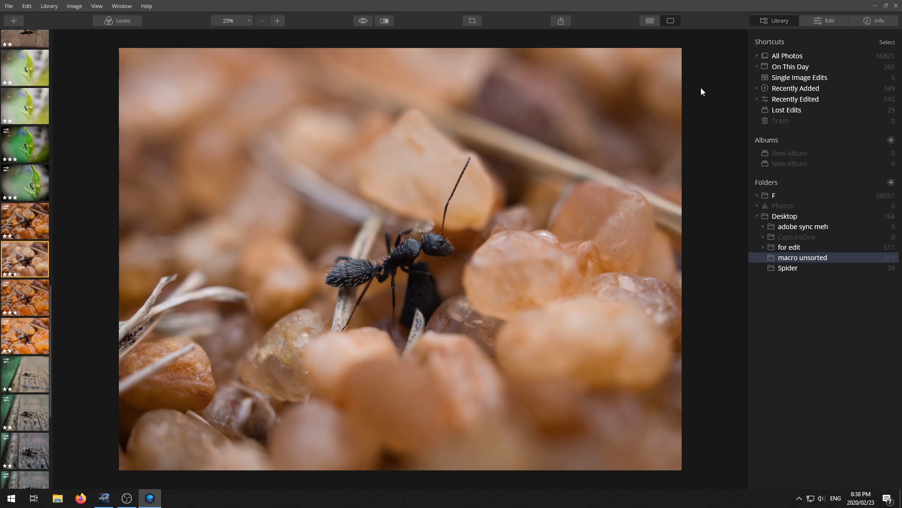
left_click(816, 24)
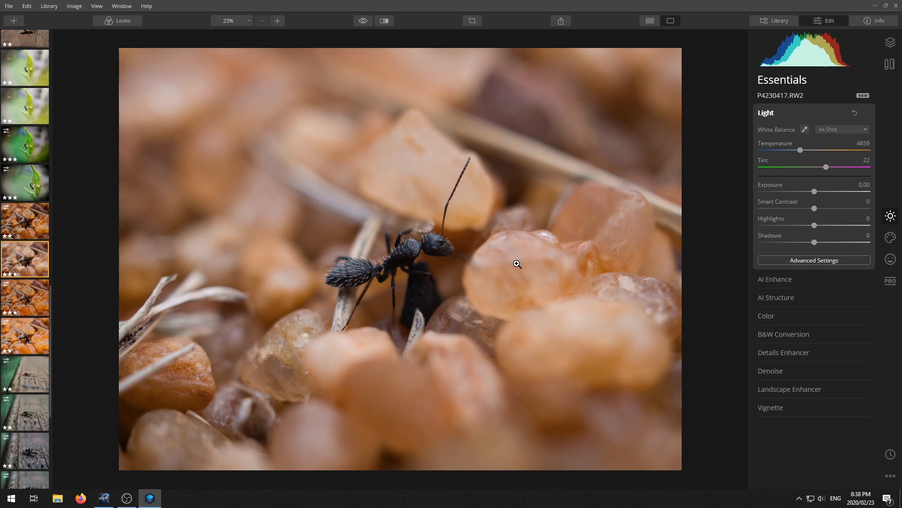
- Set the photo's Light adjustments to Smart Contrast 50 and Shadows 28
left_click_drag(815, 208, 842, 208)
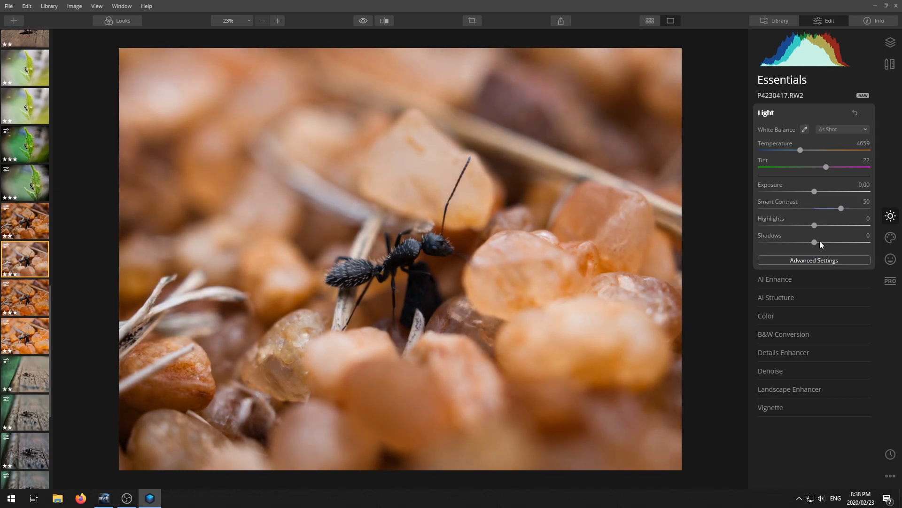
left_click_drag(816, 242, 830, 240)
scroll(428, 258, "up", 1)
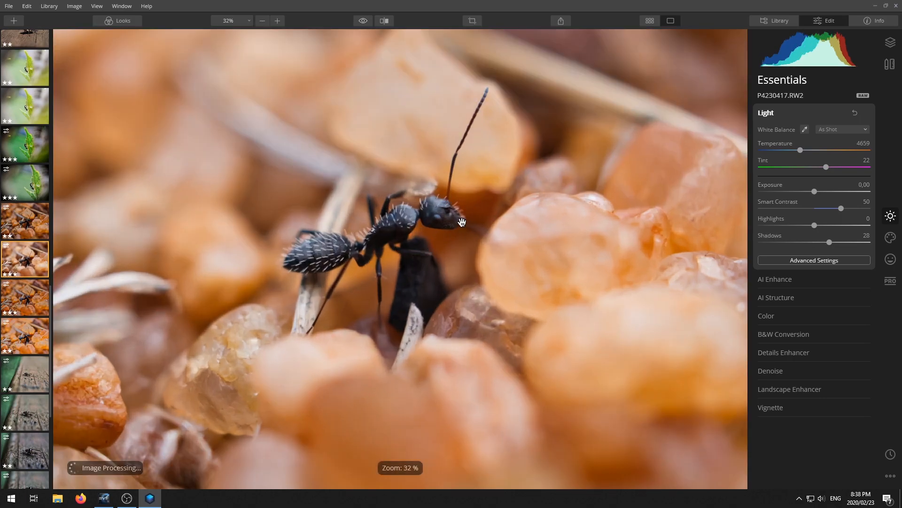
scroll(444, 262, "down", 1)
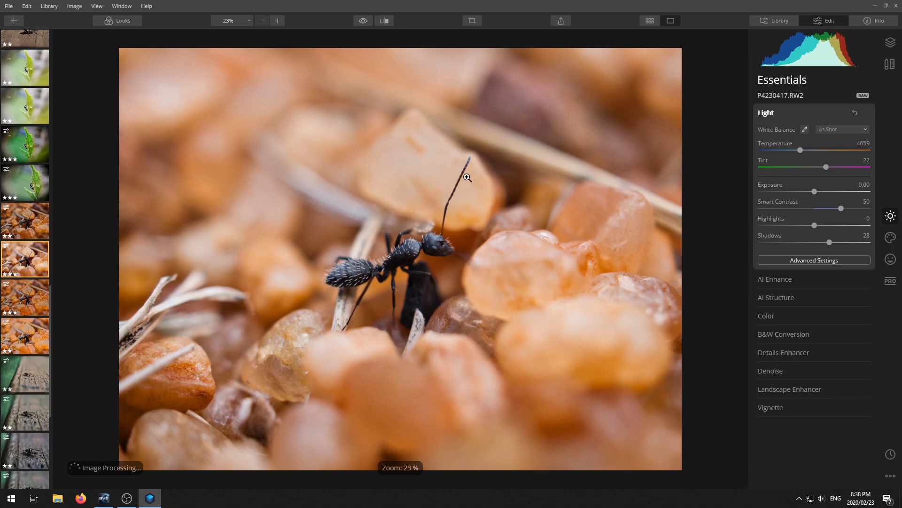
- Crop the photo more tightly around the ant at the original aspect ratio, keeping the ant left of centre
left_click(472, 21)
left_click_drag(732, 469, 697, 443)
left_click_drag(610, 372, 529, 337)
left_click_drag(205, 444, 237, 435)
left_click_drag(302, 403, 336, 330)
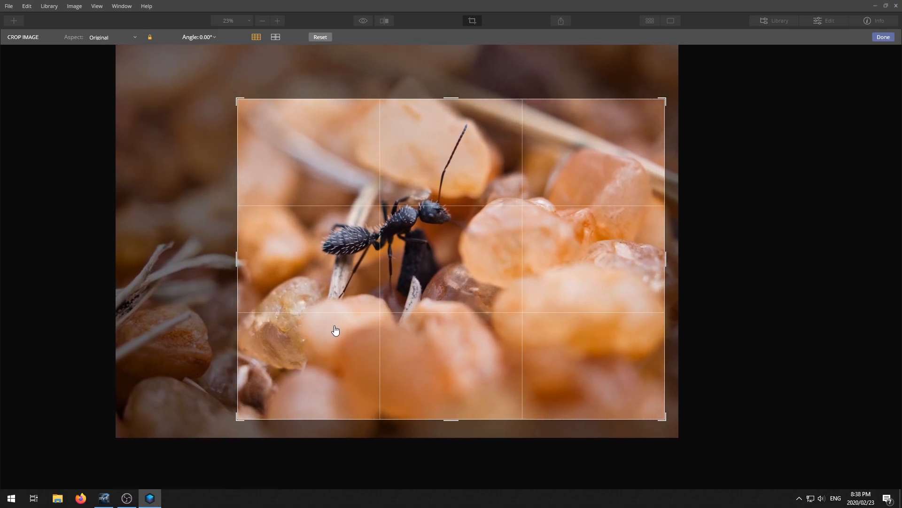
left_click(883, 37)
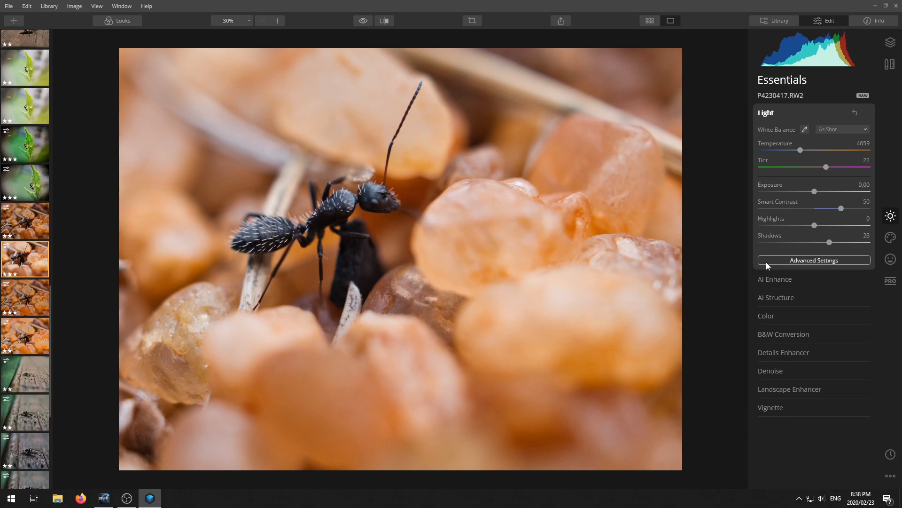
- Apply AI Structure with Amount 20 and Boost 9
left_click(805, 298)
mouse_move(821, 168)
left_mouse_down()
mouse_move(835, 167)
mouse_move(826, 170)
left_mouse_up()
left_click_drag(761, 188, 770, 188)
left_click(794, 148)
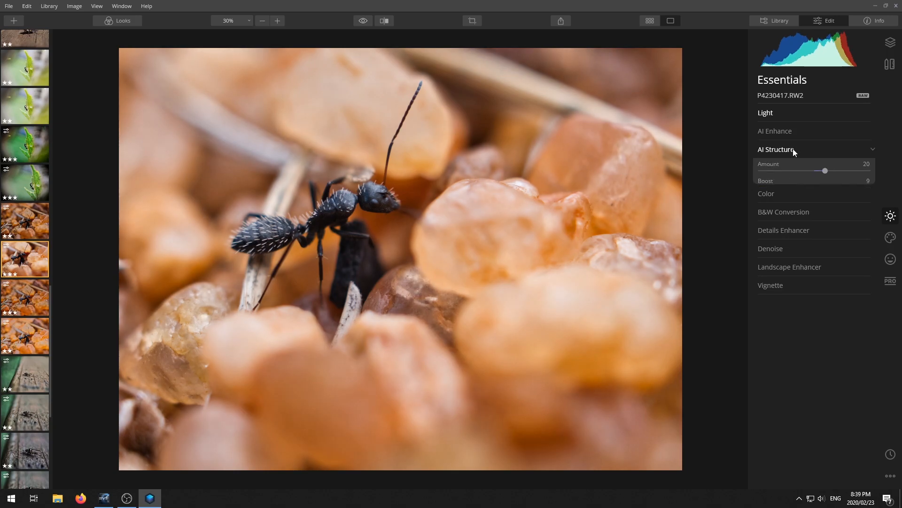
- Mute the colours with Saturation at -18 and Vibrance at -25, and inspect the ant up close
left_click(780, 168)
left_click_drag(813, 189, 801, 206)
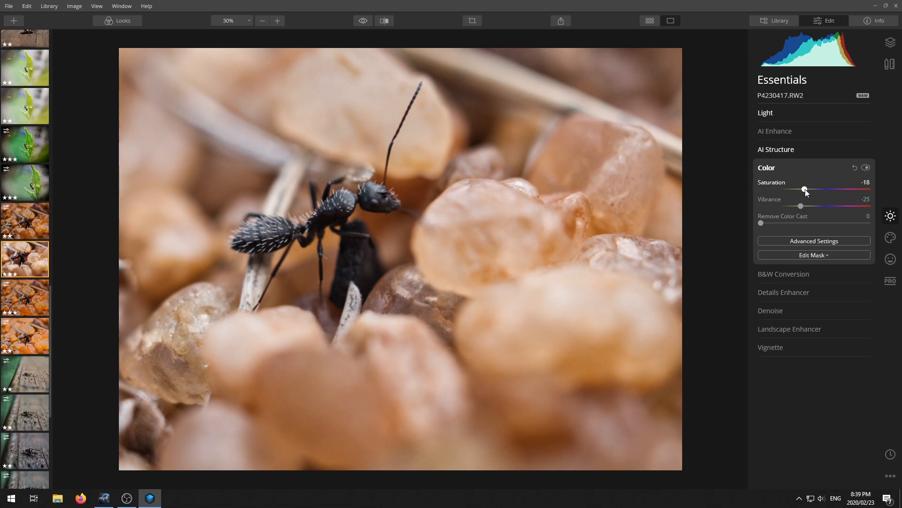
scroll(387, 213, "up", 1)
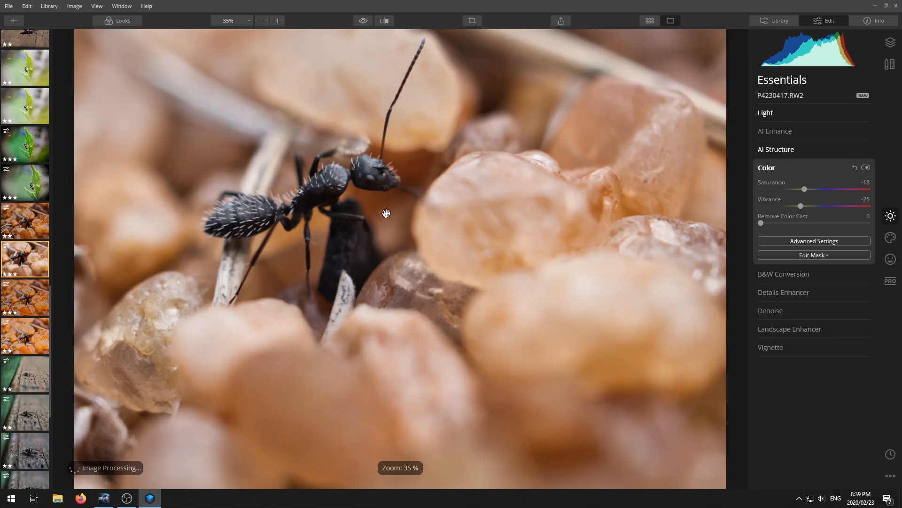
scroll(387, 214, "down", 2)
scroll(379, 230, "up", 2)
scroll(380, 231, "down", 1)
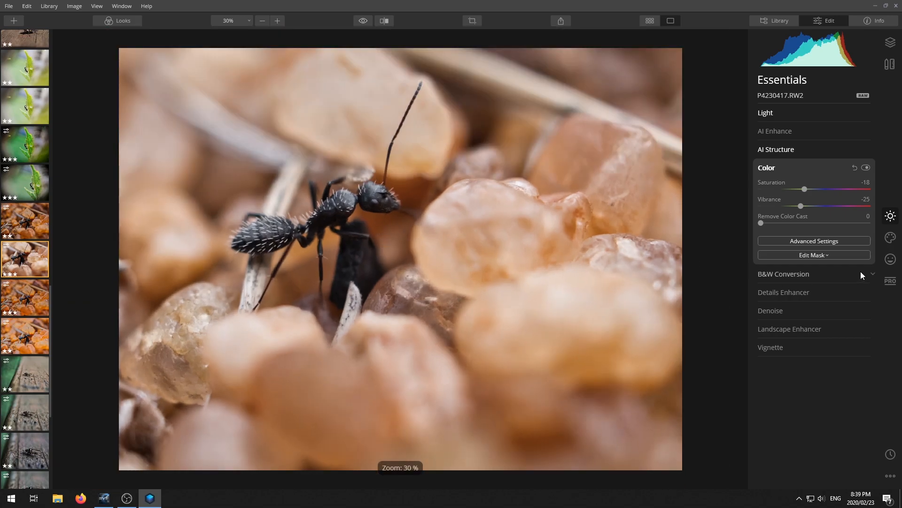
- Try Details Enhancer with Small Details 14, Medium Details 8, Large Details 8 and Sharpen 18, and compare the photo with the effect off and on
left_click(816, 288)
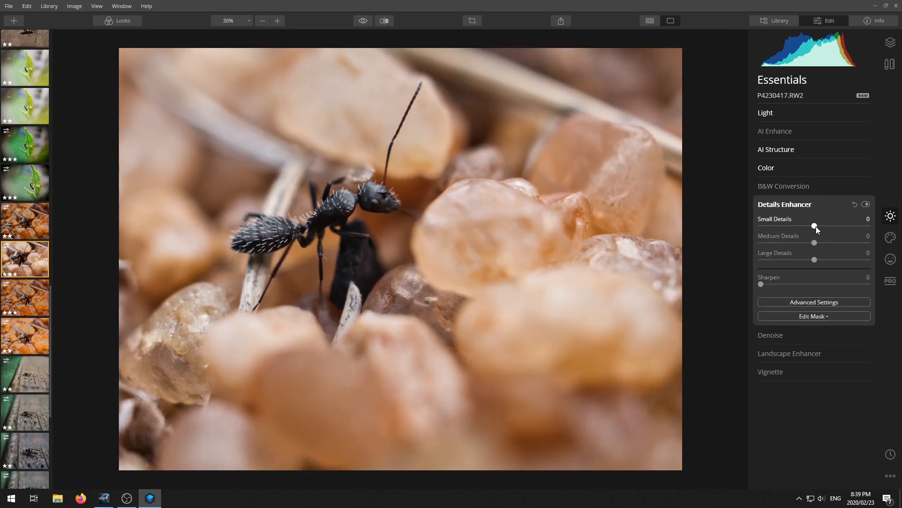
left_click_drag(819, 225, 821, 226)
left_click_drag(816, 259, 820, 258)
left_click_drag(765, 282, 782, 284)
left_click(866, 205)
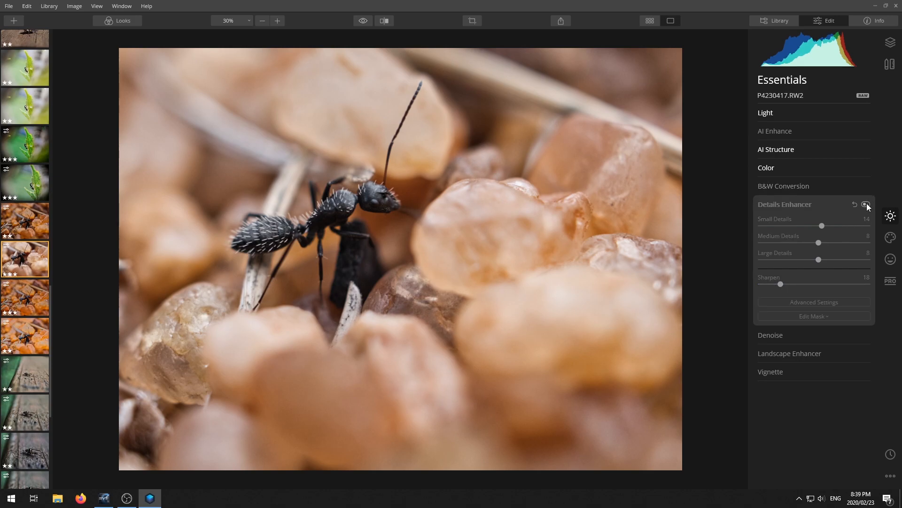
left_click(867, 205)
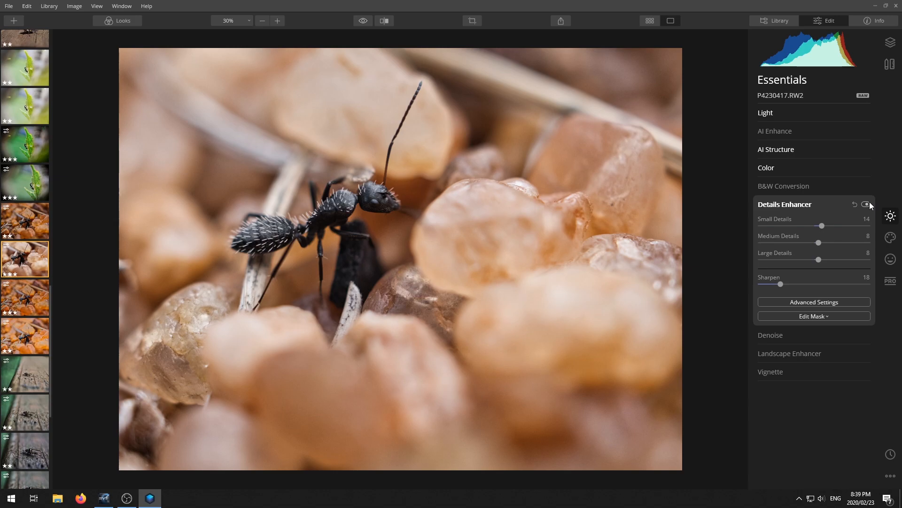
- Try Details Enhancer with Small, Medium and Large Details and Sharpen all at 100, and reset the four values
left_click_drag(822, 225, 869, 226)
left_click_drag(819, 243, 870, 243)
left_click_drag(818, 260, 867, 258)
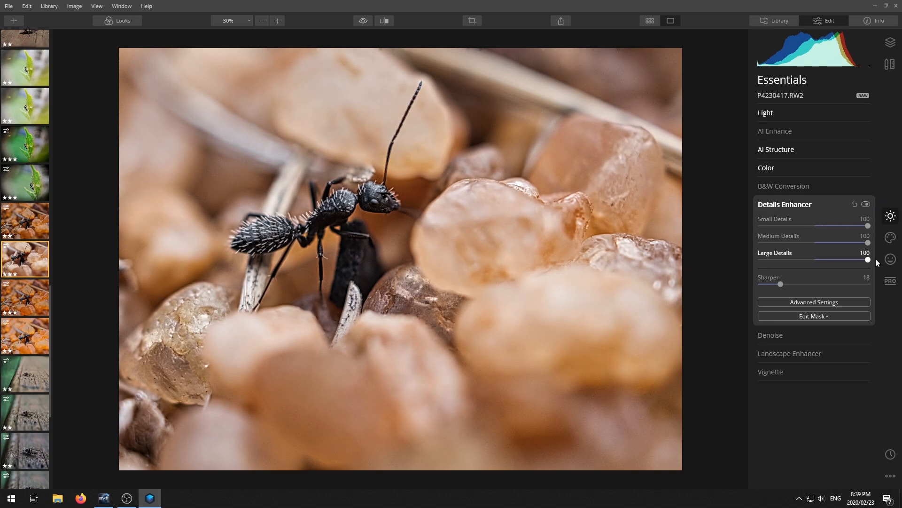
left_click_drag(780, 284, 870, 284)
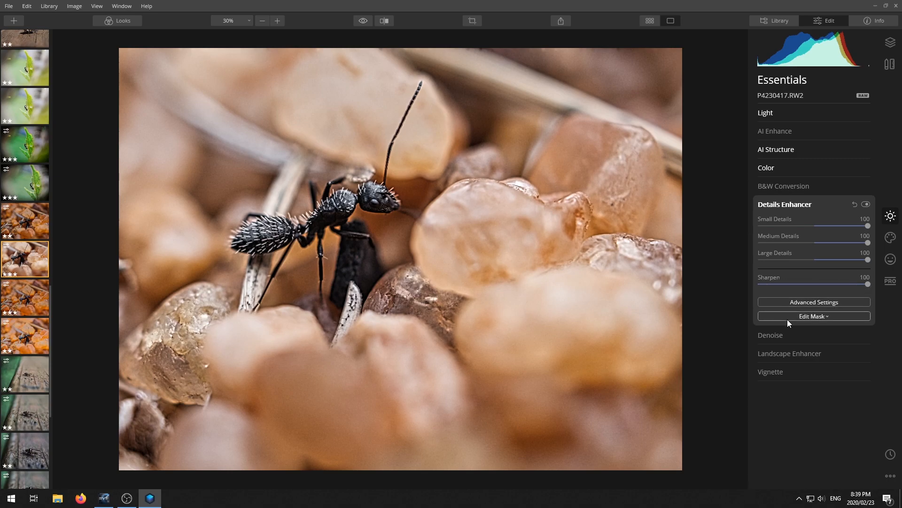
double_click(867, 284)
double_click(868, 260)
double_click(868, 226)
double_click(868, 242)
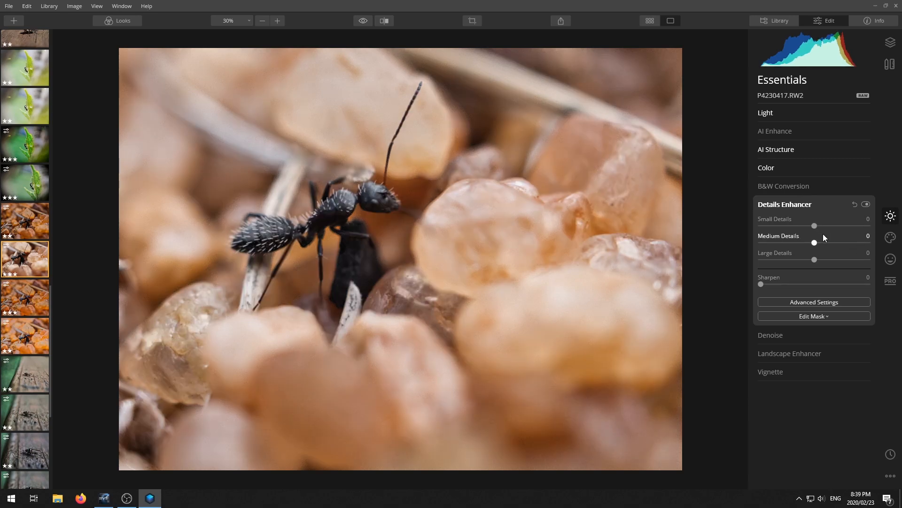
- Set Details Enhancer to Small 14, Medium 6, Large 16 and Sharpen 11, with Details Protection 14, Masking 62, Sharpening Radius 40 and Sharpening Masking 24
left_click_drag(818, 225, 824, 261)
left_click_drag(764, 284, 772, 284)
left_click(799, 302)
left_click_drag(764, 318, 776, 322)
left_click_drag(799, 381, 829, 339)
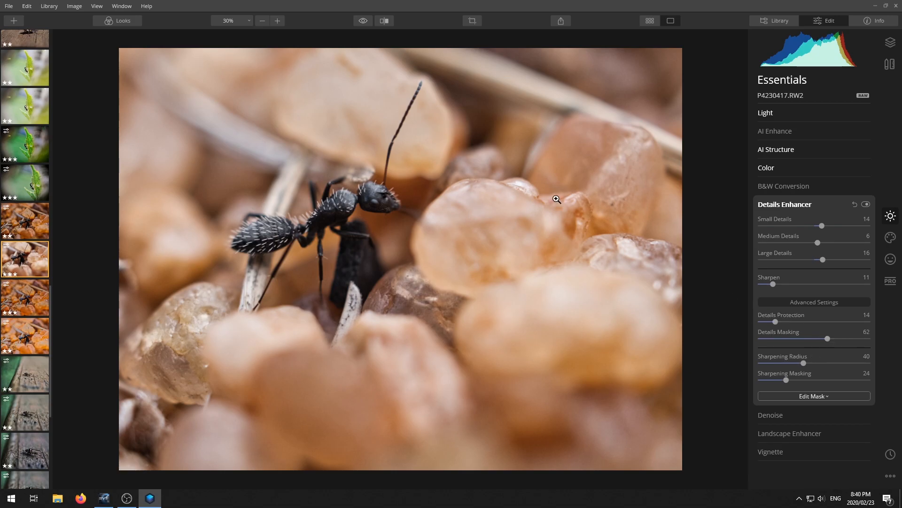
left_click(792, 204)
scroll(431, 244, "up", 1)
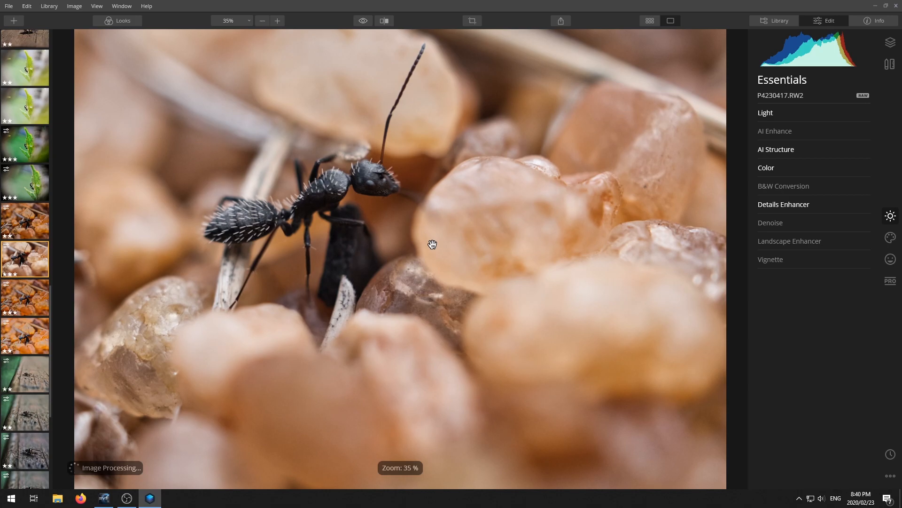
scroll(430, 244, "down", 1)
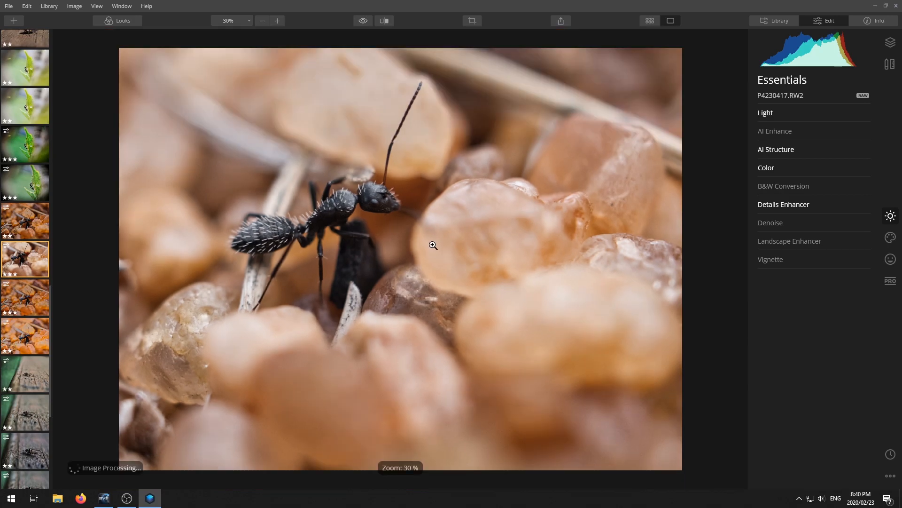
- Apply a Dehaze of 30 with the Landscape Enhancer
left_click(794, 242)
left_click_drag(761, 262, 793, 264)
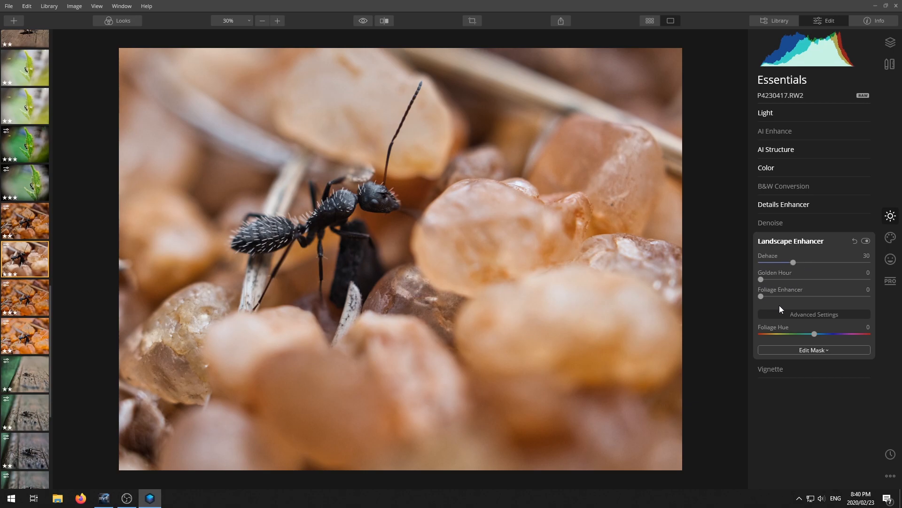
left_click(799, 241)
- Centre a vignette on the ant and set its Amount to -76 and Inner Light to 17
left_click(787, 260)
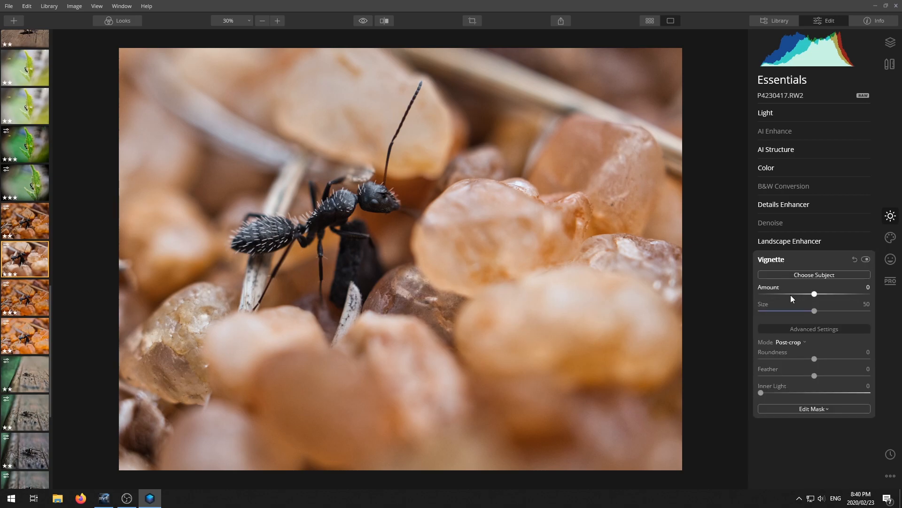
left_click(819, 275)
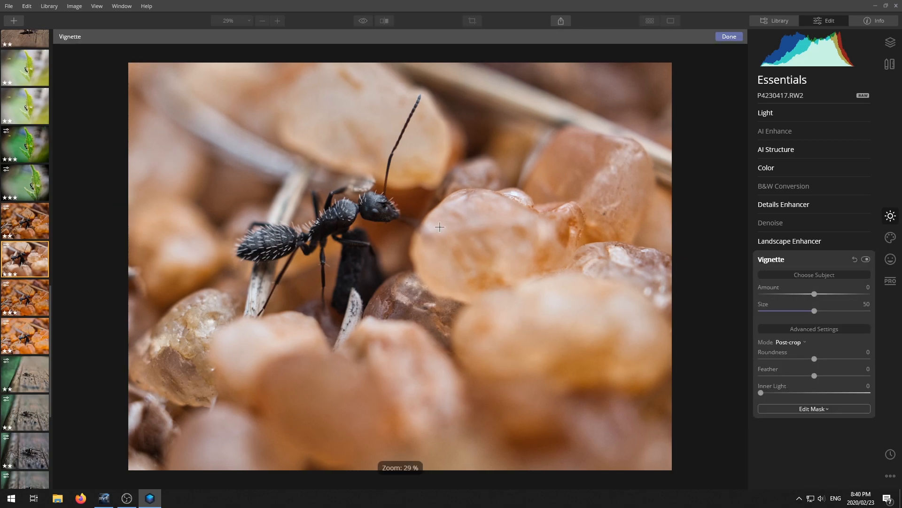
left_click(730, 36)
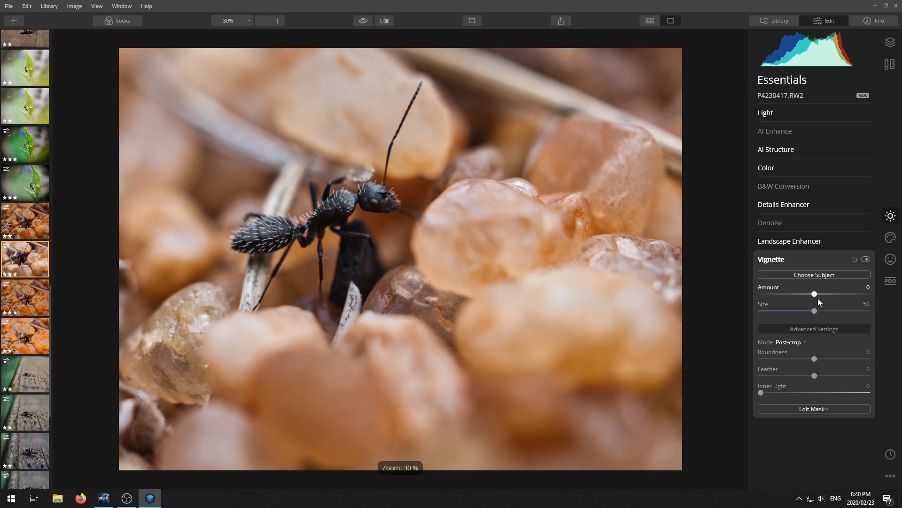
left_click_drag(816, 298, 775, 295)
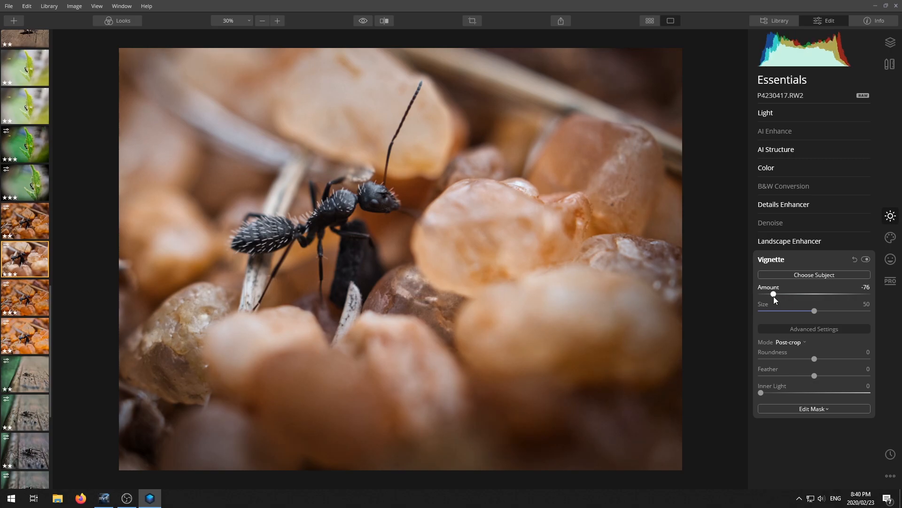
left_click_drag(762, 392, 771, 392)
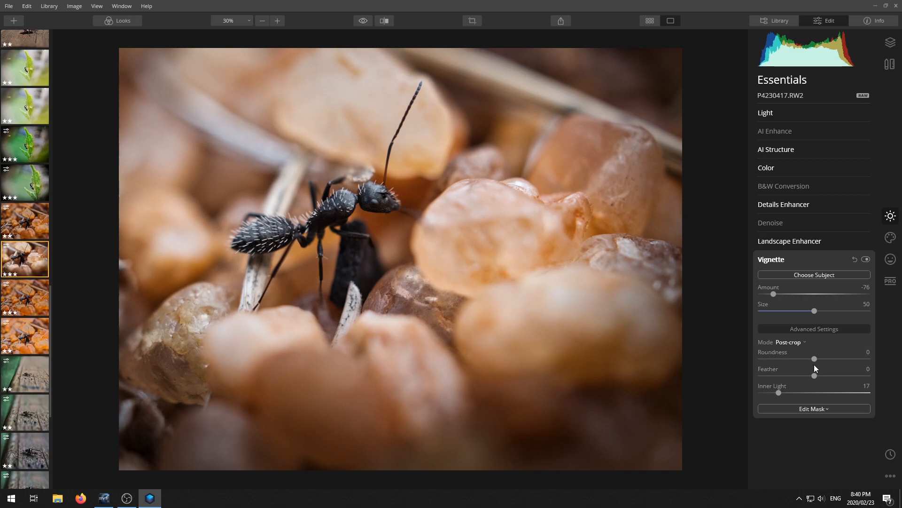
- Try other Feather and Size settings on the vignette
mouse_move(820, 379)
left_mouse_down()
mouse_move(861, 373)
mouse_move(785, 371)
mouse_move(826, 371)
mouse_move(814, 371)
left_mouse_up()
mouse_move(816, 312)
left_mouse_down()
mouse_move(862, 314)
mouse_move(816, 319)
left_mouse_up()
left_click(814, 261)
- Try the custom LUT "mine" in Color Styles at Amount 100, reduce the Amount to 0 and disable the filter
left_click(891, 237)
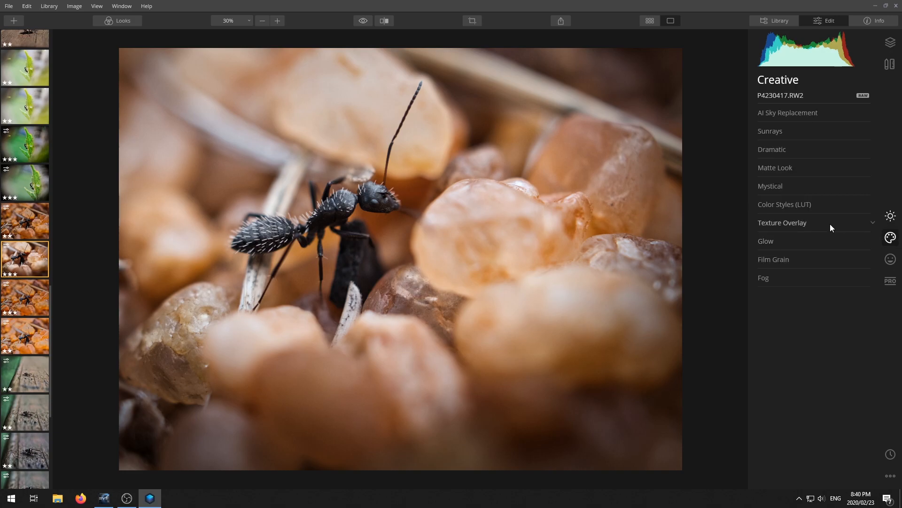
left_click(814, 208)
left_click(814, 224)
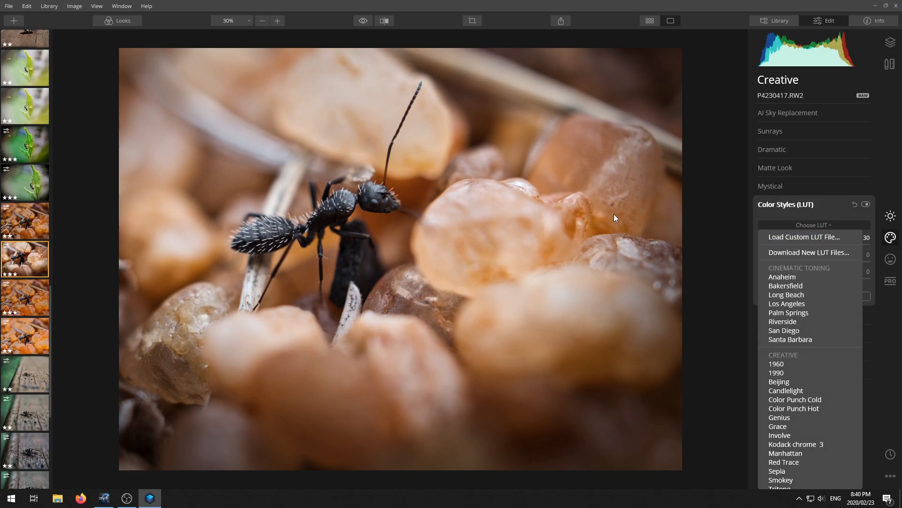
left_click(799, 236)
double_click(420, 111)
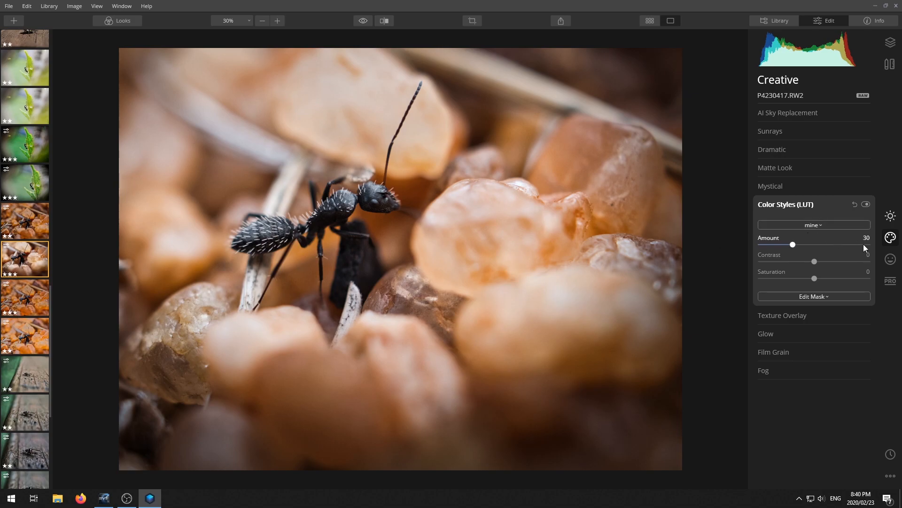
left_click_drag(863, 244, 883, 244)
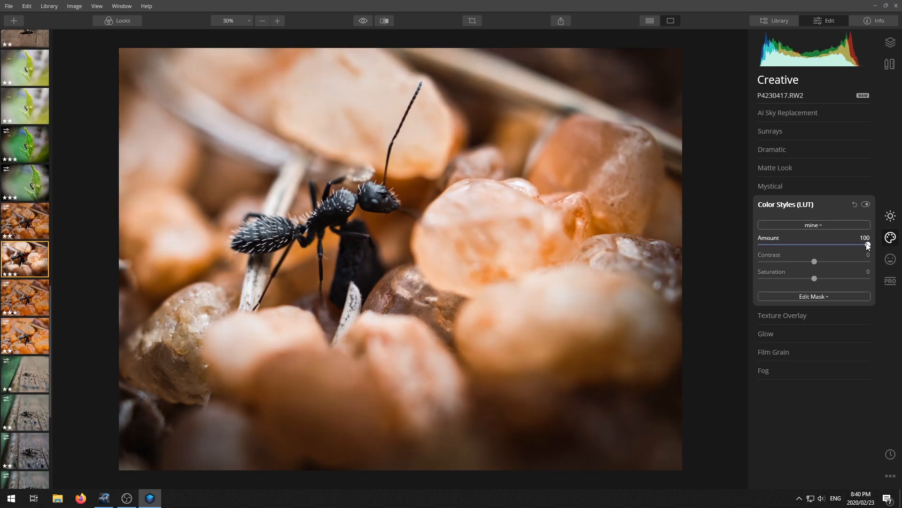
left_click_drag(858, 243, 726, 242)
left_click(866, 204)
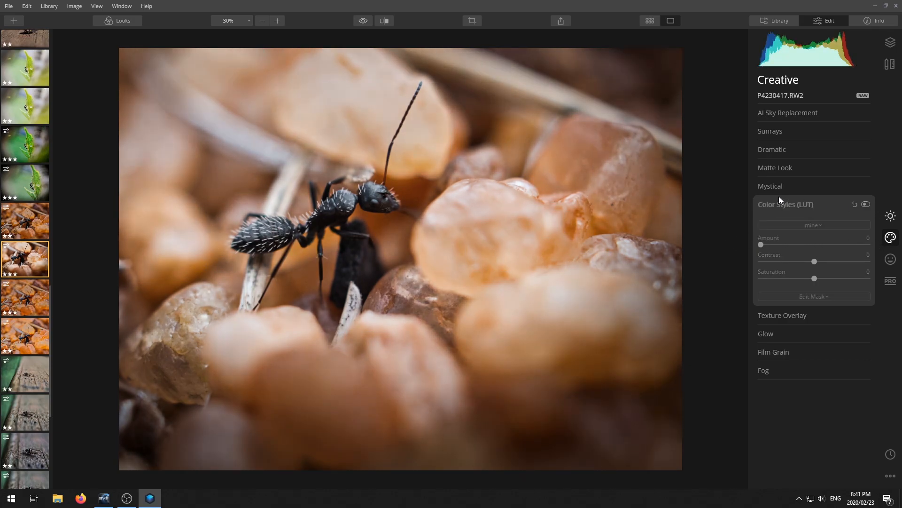
left_click(793, 204)
- Apply the Dramatic effect with an Amount of 18 and compare the photo with and without it
left_click(780, 150)
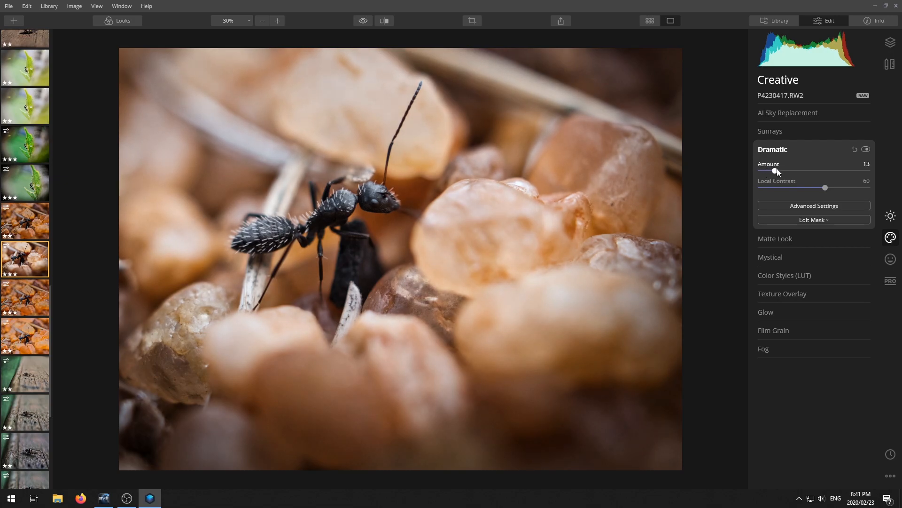
left_click_drag(778, 168, 781, 168)
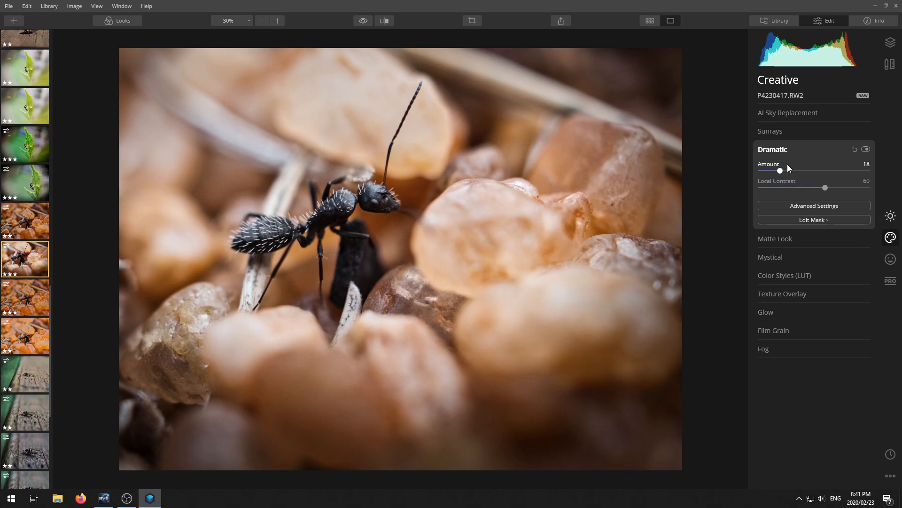
left_click(866, 149)
left_click(866, 149)
left_click(793, 148)
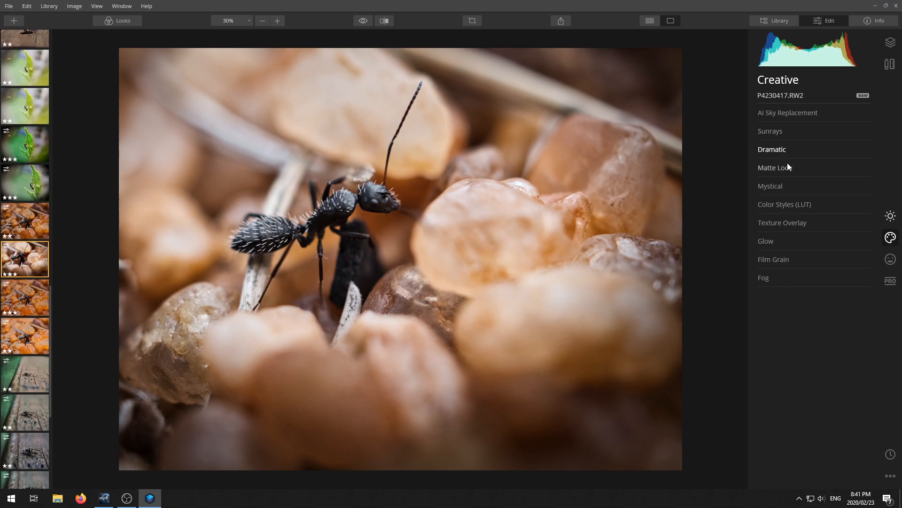
- Apply a Type 1 Orton Effect with an Amount of 8
left_click(890, 259)
left_click(791, 172)
mouse_move(765, 200)
left_mouse_down()
mouse_move(791, 198)
mouse_move(764, 201)
mouse_move(770, 197)
left_mouse_up()
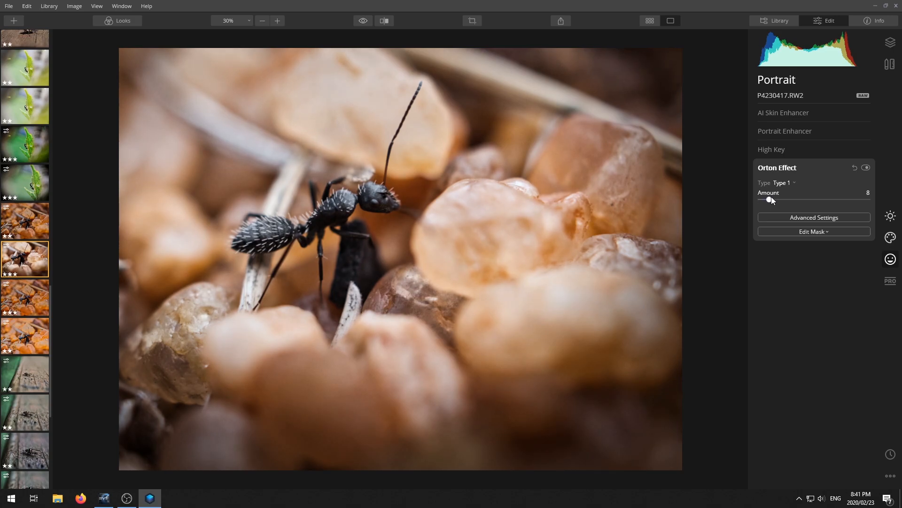
left_click(788, 168)
scroll(447, 182, "up", 1)
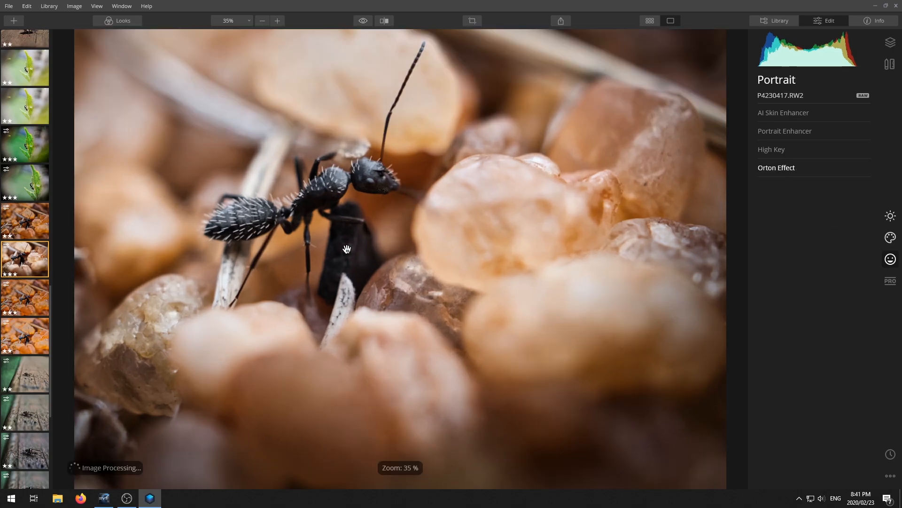
scroll(348, 245, "down", 2)
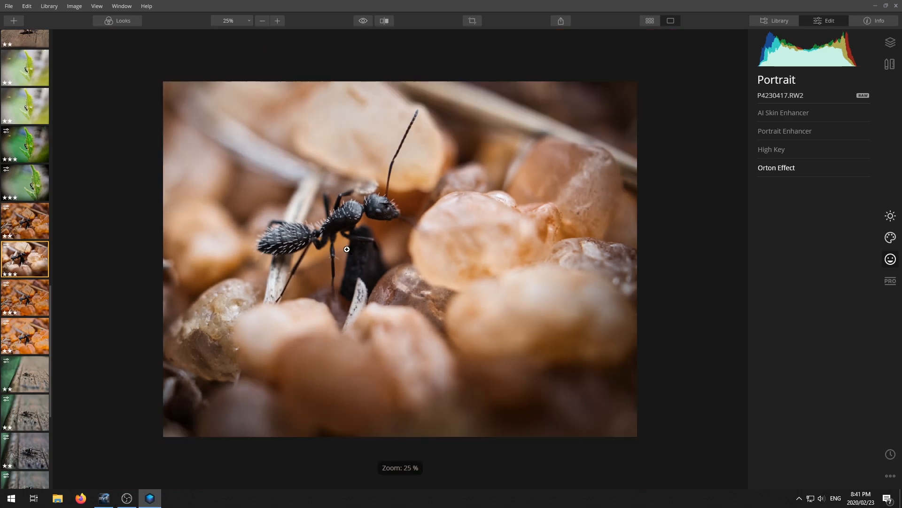
- In Advanced Contrast, set Highlights Contrast to 57, Midtones Contrast to 14 and Shadows Contrast to 41
left_click(890, 281)
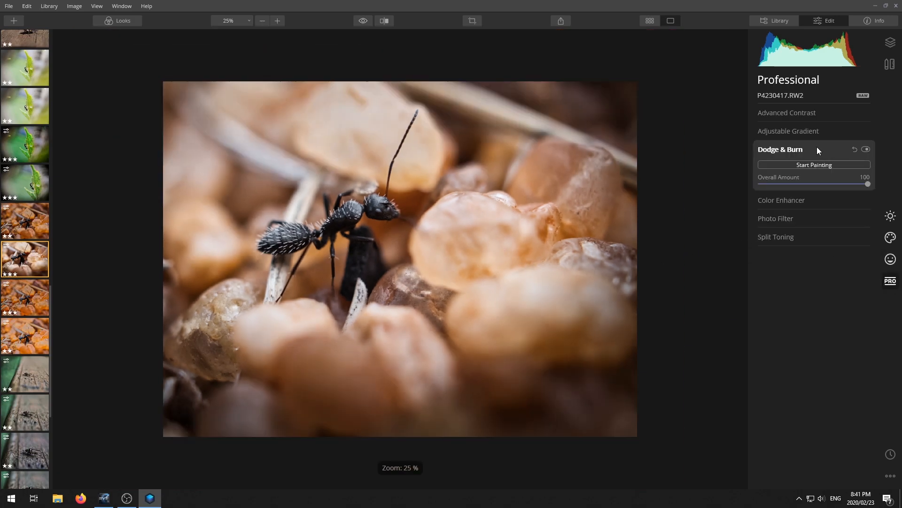
left_click(783, 113)
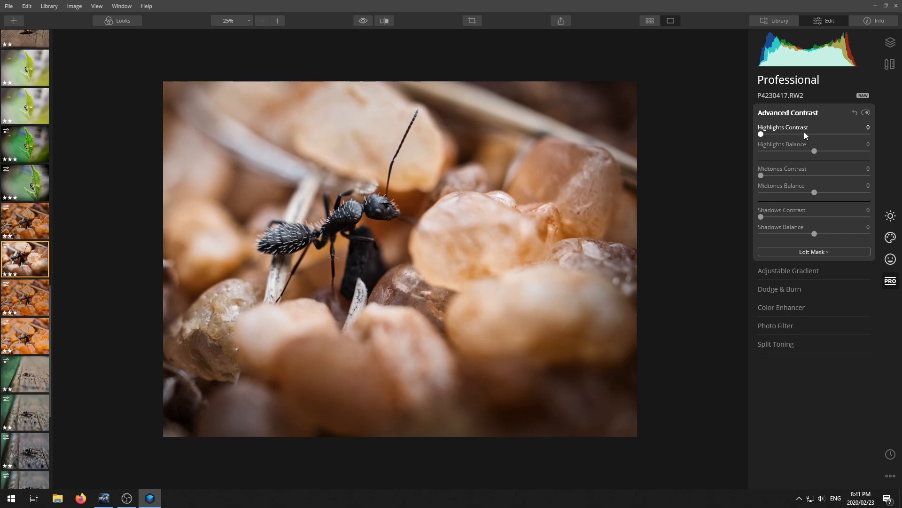
left_click(805, 134)
mouse_move(807, 134)
left_mouse_down()
mouse_move(863, 136)
mouse_move(804, 134)
left_mouse_up()
left_click_drag(762, 176, 777, 173)
left_click_drag(761, 217, 804, 215)
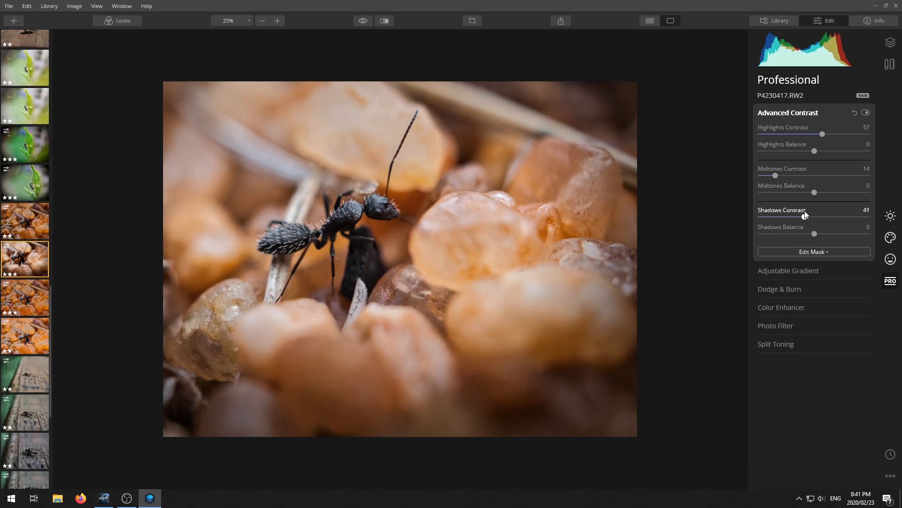
left_click(806, 112)
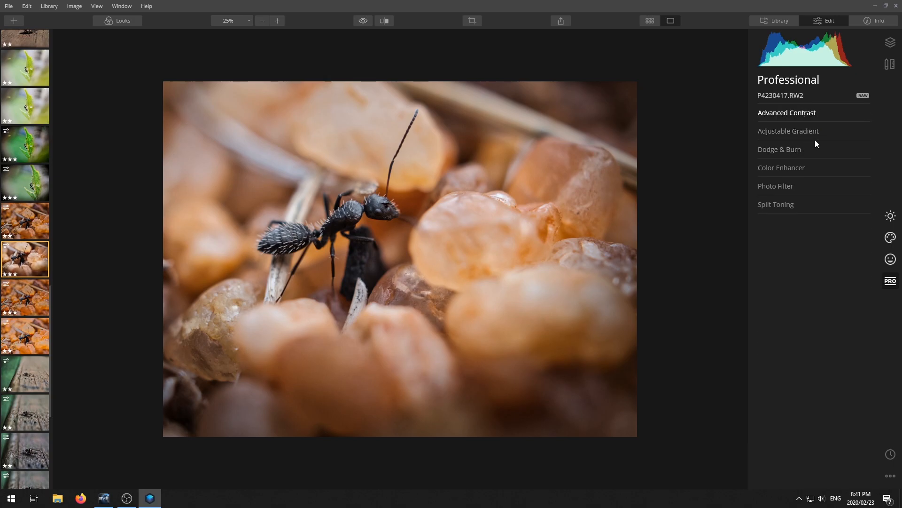
- Set the Adjustable Gradient's bottom Contrast to 28 and its top Shadows to -30
left_click(809, 133)
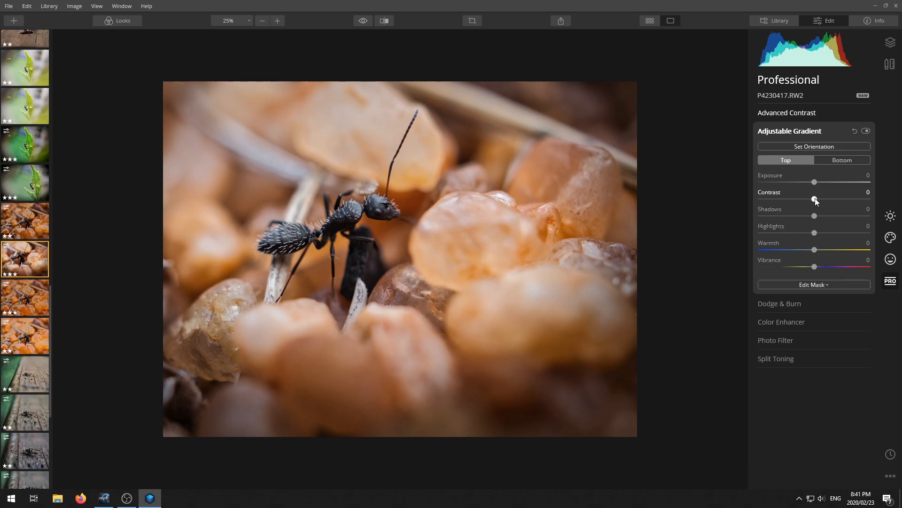
mouse_move(847, 201)
left_mouse_down()
mouse_move(820, 202)
mouse_move(829, 200)
left_mouse_up()
left_click(837, 160)
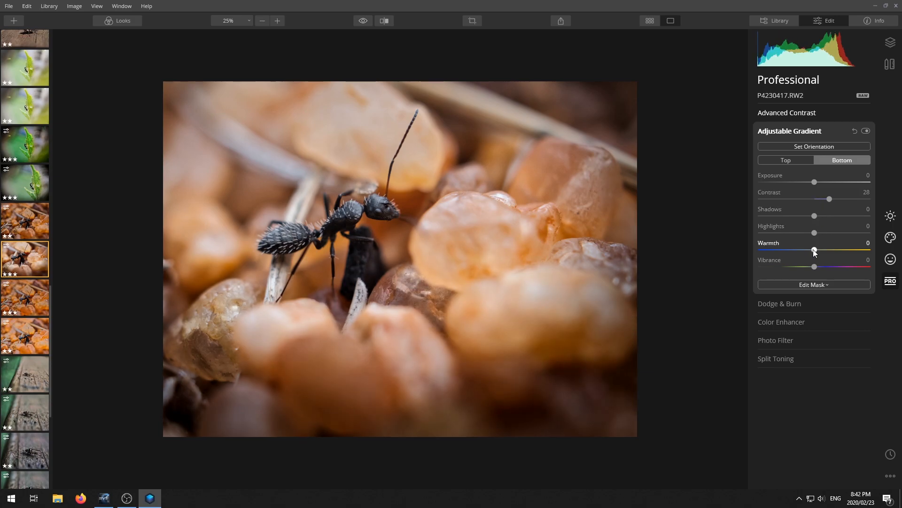
mouse_move(816, 216)
left_mouse_down()
mouse_move(837, 217)
mouse_move(799, 212)
left_mouse_up()
left_click(808, 163)
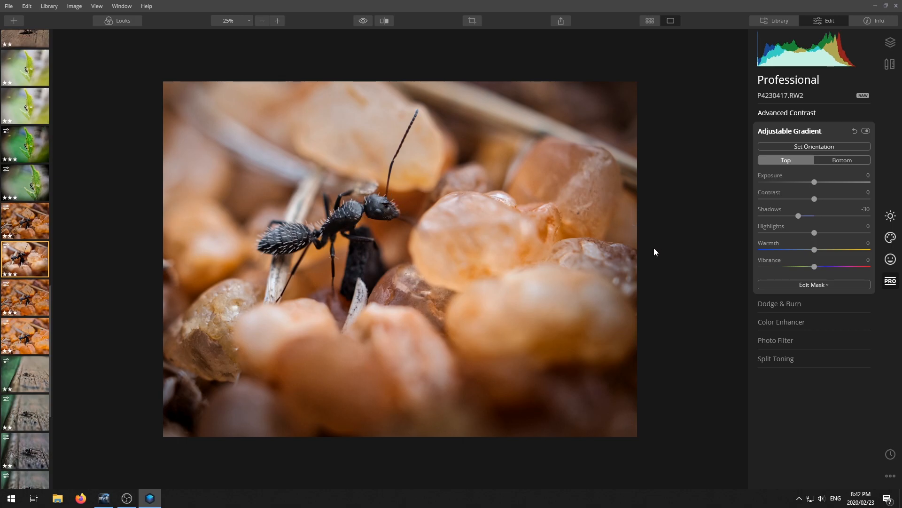
- Lighten the ant's head with the Dodge & Burn brush at Size 28 and 50% Strength
left_click(801, 301)
left_click(818, 165)
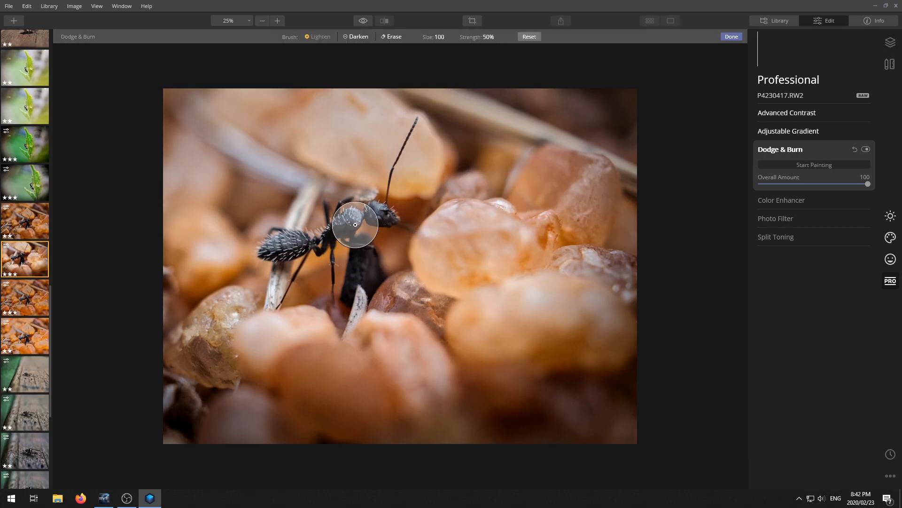
scroll(371, 201, "up", 2)
scroll(374, 215, "down", 2)
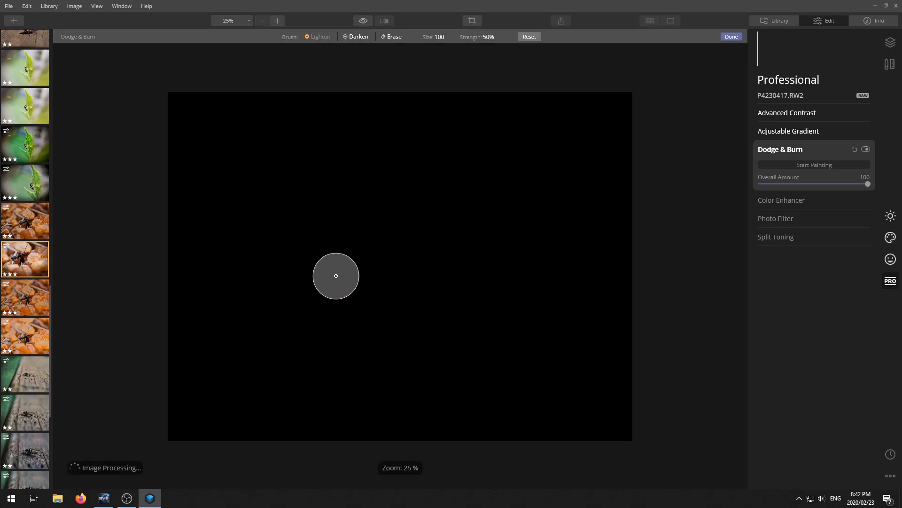
scroll(365, 218, "up", 1)
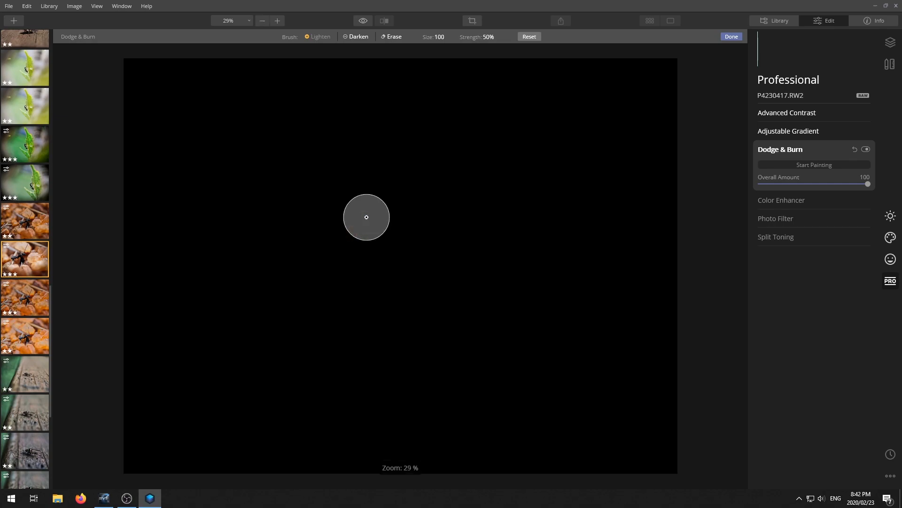
scroll(362, 217, "down", 1)
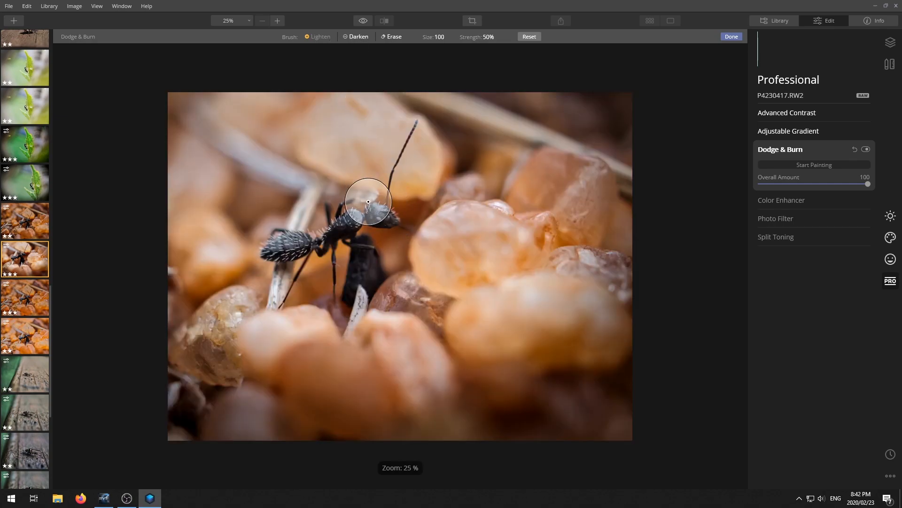
key("bracketleft")
key("bracketleft")
key("bracketleft")
key("bracketleft")
key("bracketleft")
key("bracketleft")
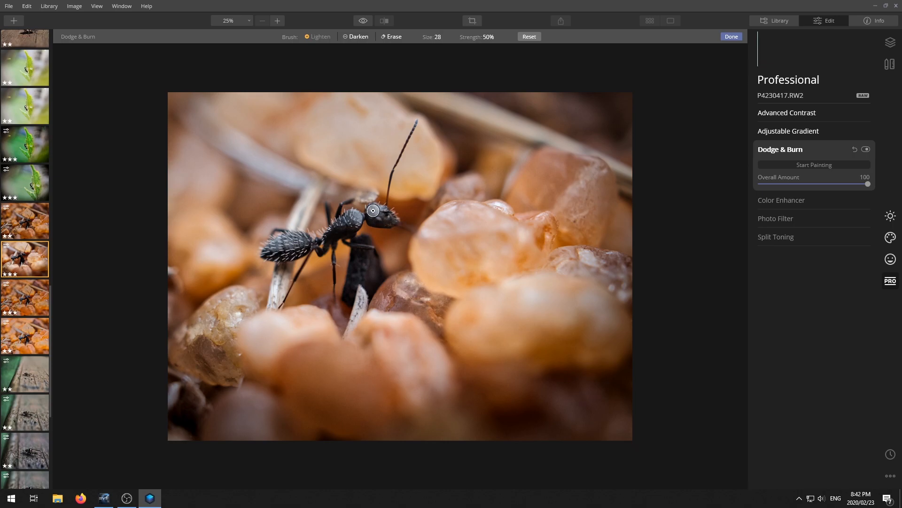
mouse_move(371, 219)
left_mouse_down()
mouse_move(391, 219)
mouse_move(377, 214)
left_mouse_up()
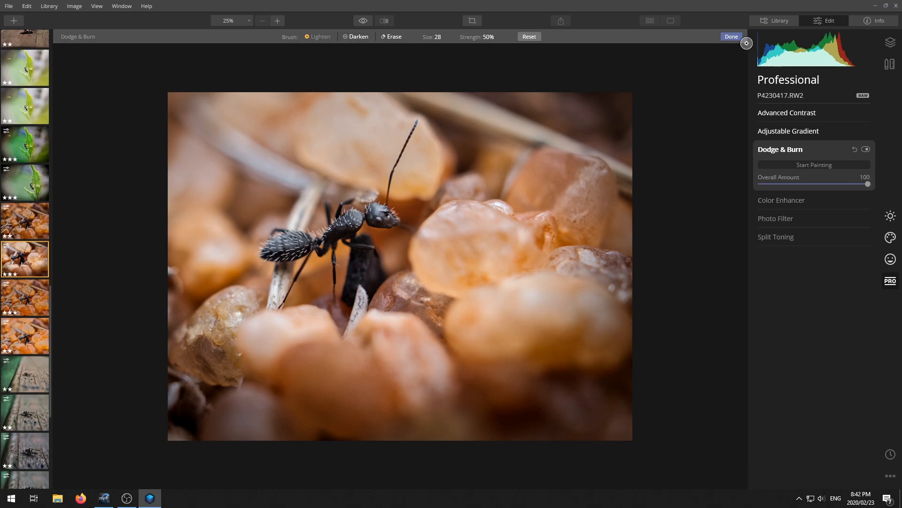
left_click(731, 36)
- Set the Dodge & Burn Overall Amount to 43 and compare the photo with and without the effect
left_click_drag(858, 187, 791, 189)
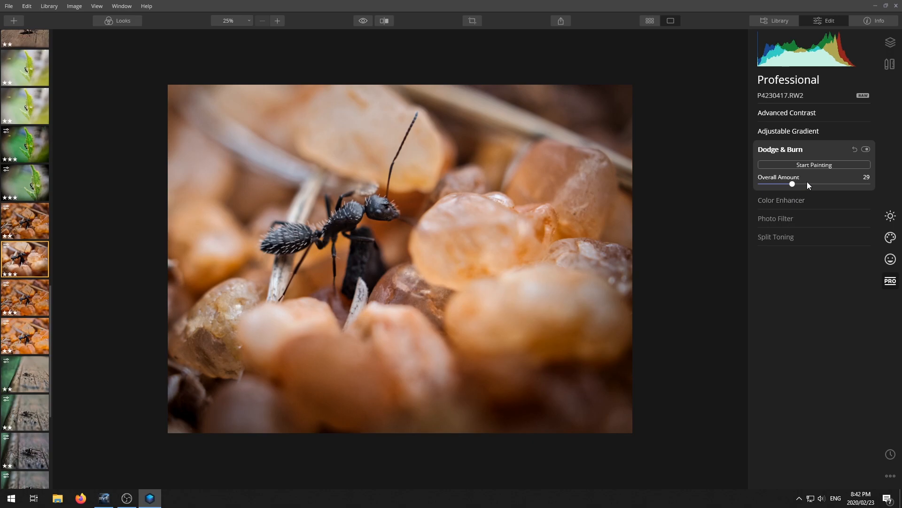
left_click(807, 183)
left_click(866, 149)
left_click(866, 149)
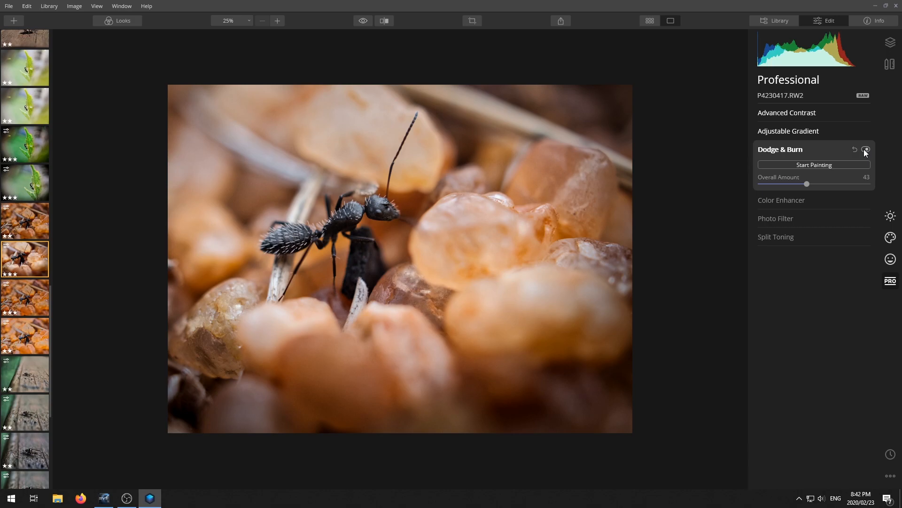
left_click(792, 149)
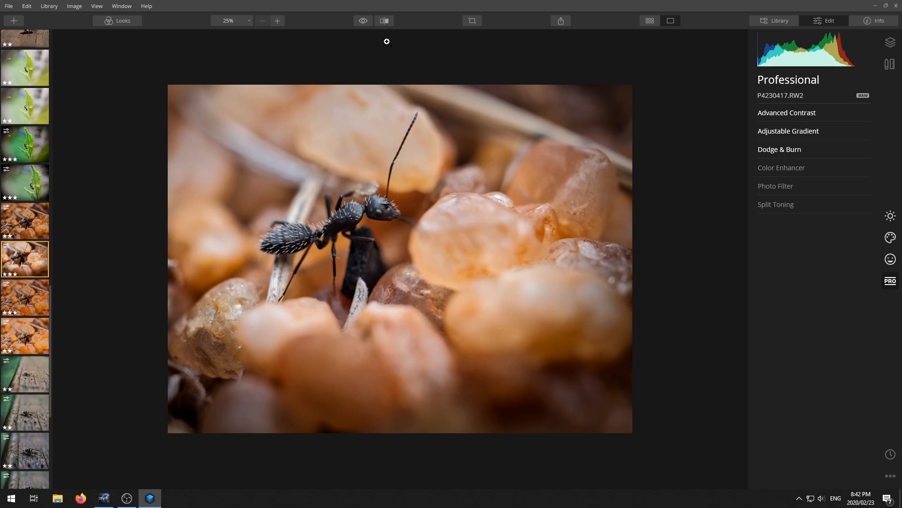
- Compare the edited ant-on-stones photo with its unedited original several times
left_click(365, 22)
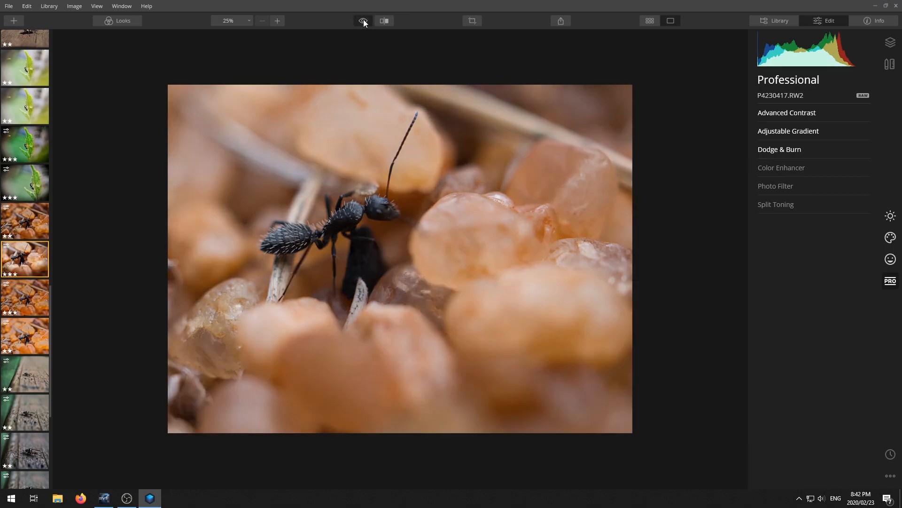
left_click(365, 22)
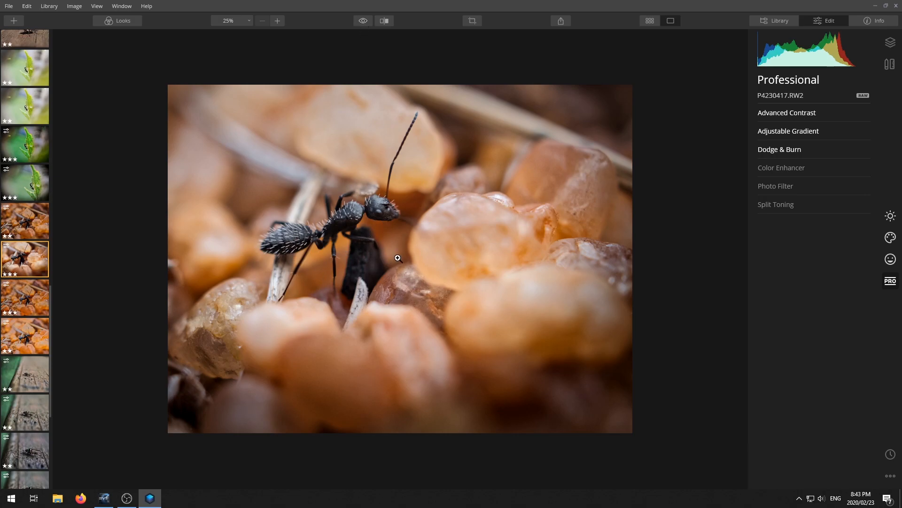
left_click(365, 21)
left_click(365, 21)
left_click(362, 21)
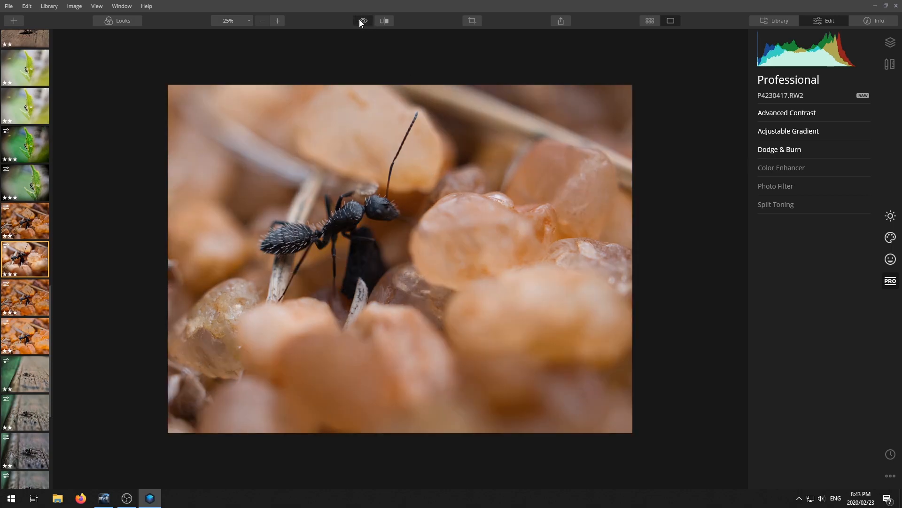
left_click(362, 22)
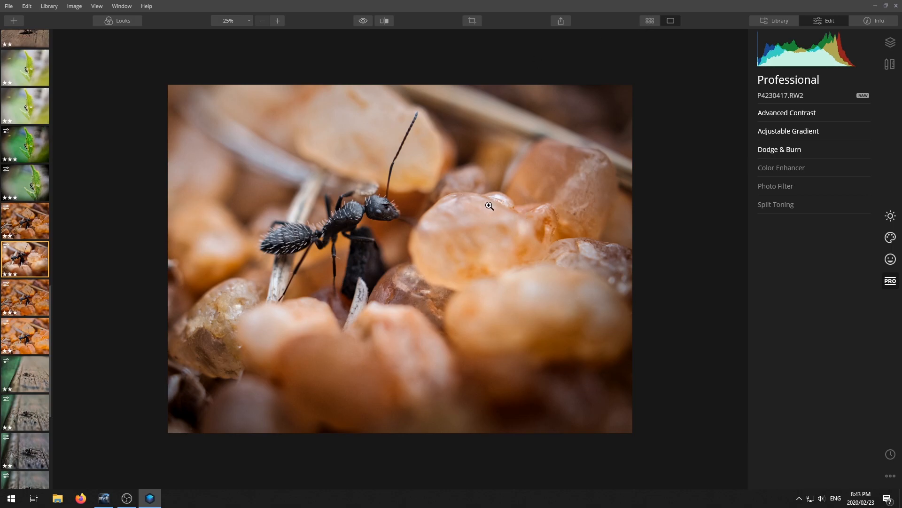
- Show the macro unsorted folder as a gallery and reopen the edited ant-on-stones photo at full view
left_click(652, 19)
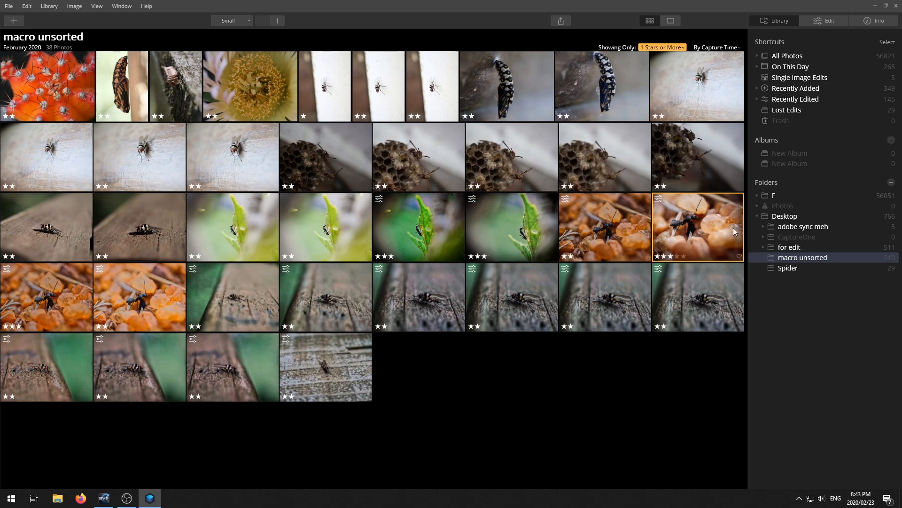
double_click(696, 216)
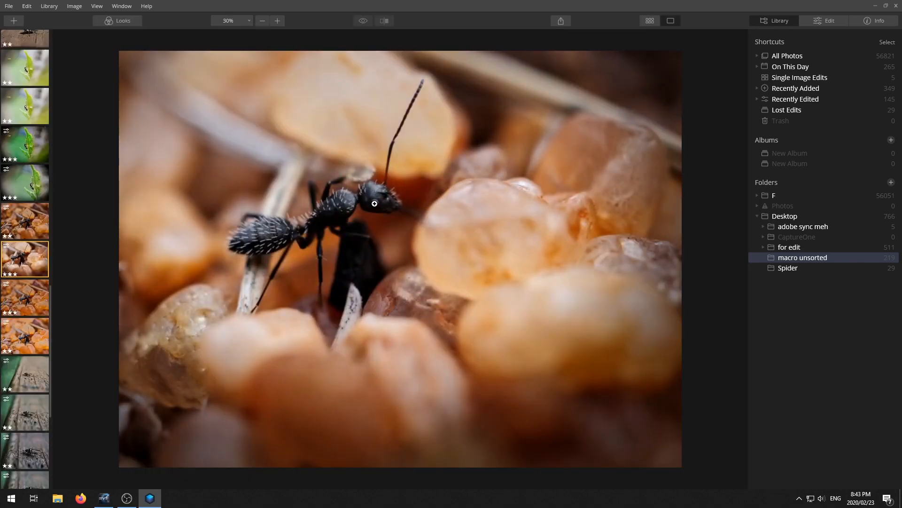
right_click(452, 249)
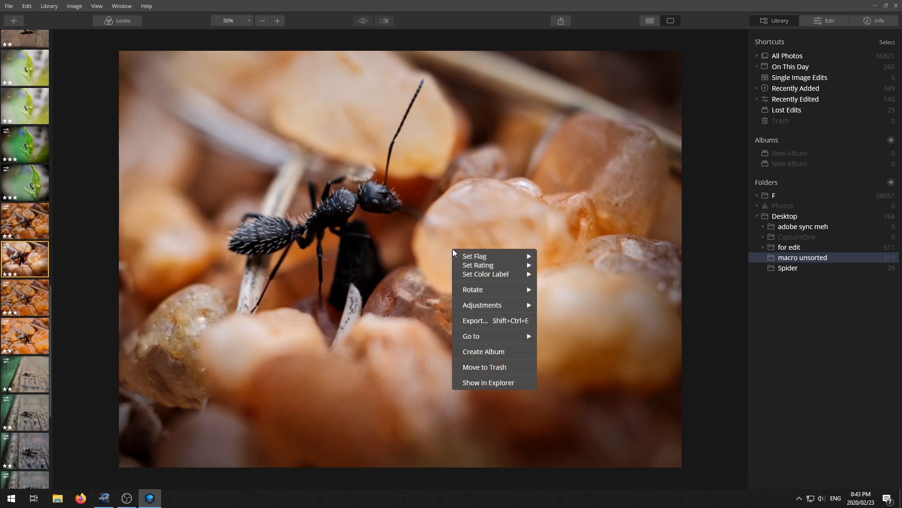
left_click(712, 236)
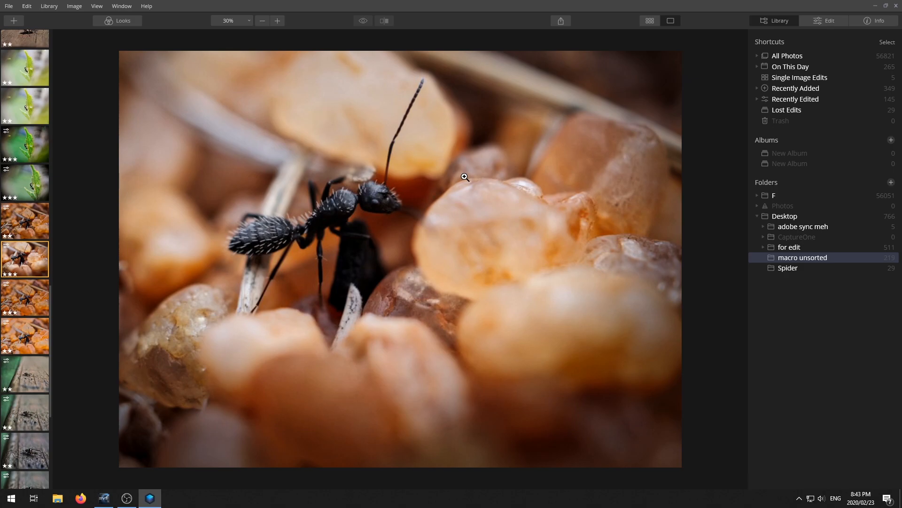
- Export the photo to the Desktop as an sRGB PNG with Medium sharpening and a 2048 long edge, and close the program
right_click(449, 198)
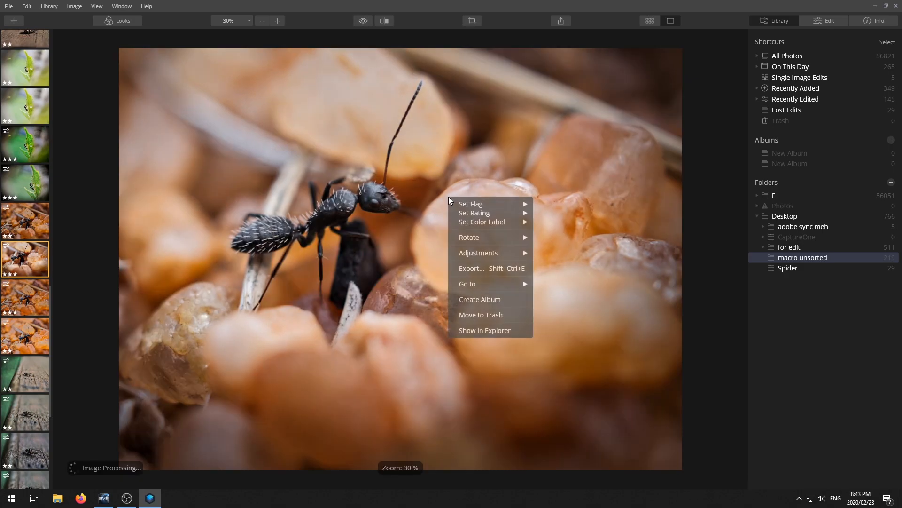
left_click(490, 269)
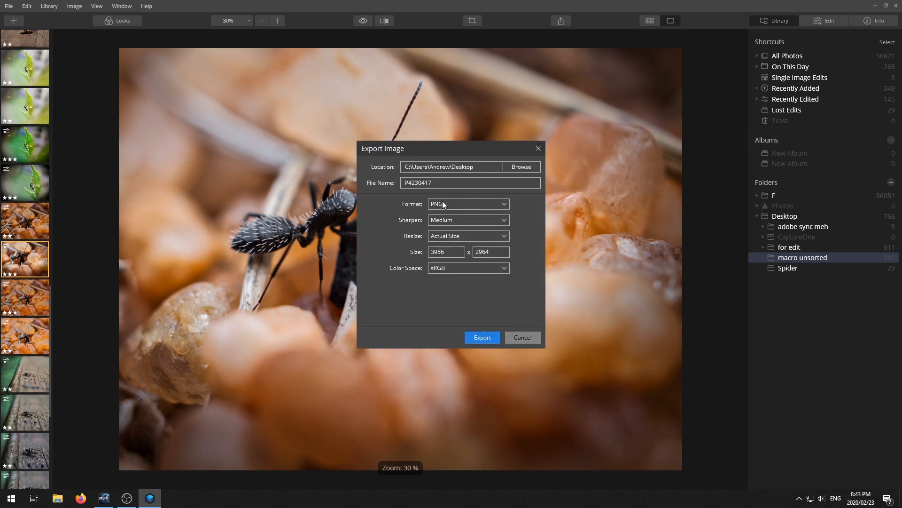
left_click(452, 237)
left_click(447, 256)
double_click(443, 252)
type("2048")
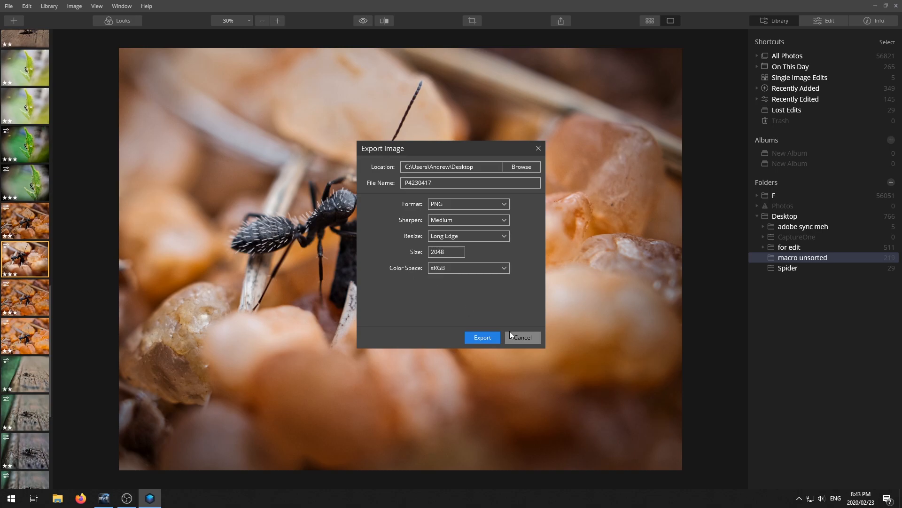
left_click(481, 338)
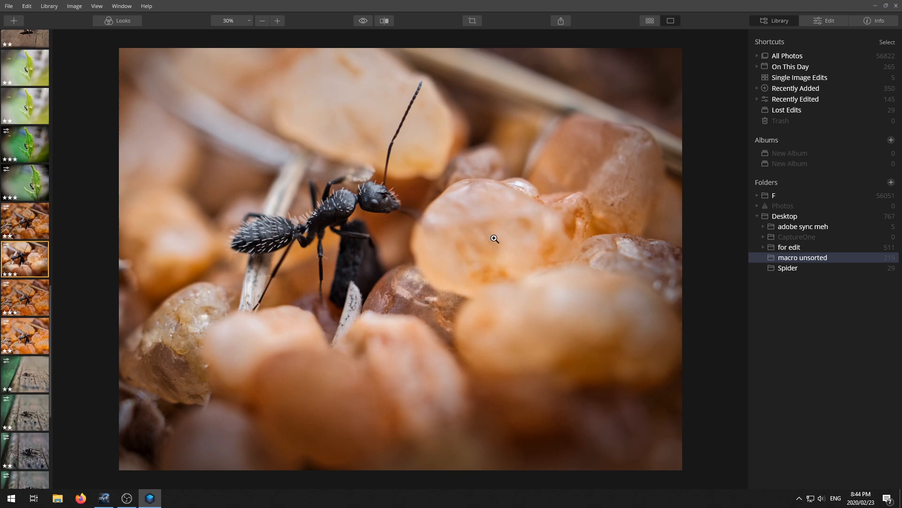
left_click(897, 6)
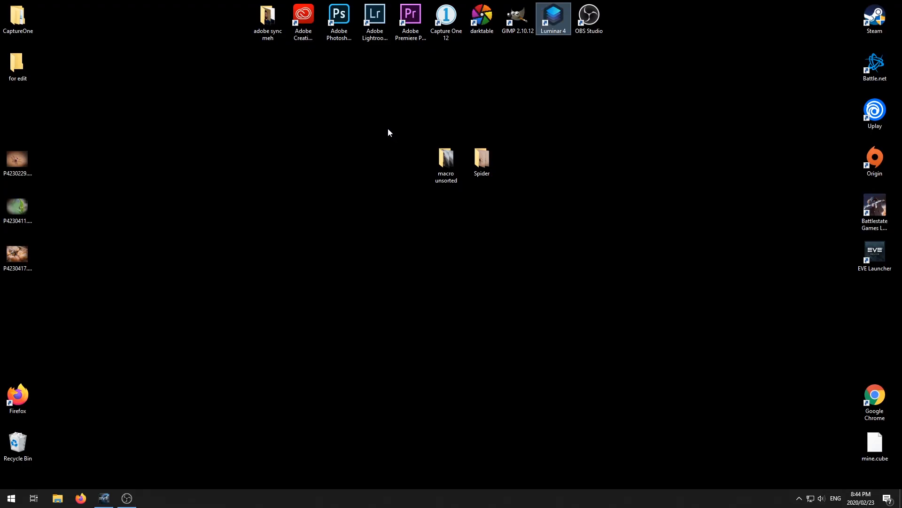